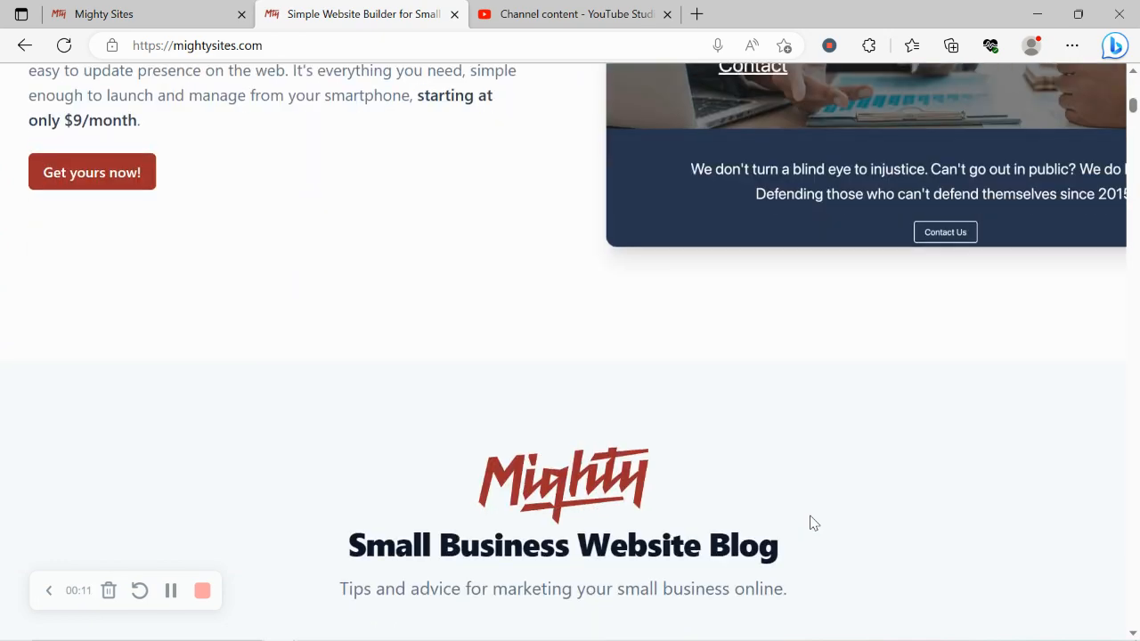
Browse the mightysites.com homepage, highlighting headings, then return to the Mighty Sites site-creation tab.
{"action": "scroll", "coordinate": [811, 522], "scroll_direction": "down", "scroll_amount": 5}
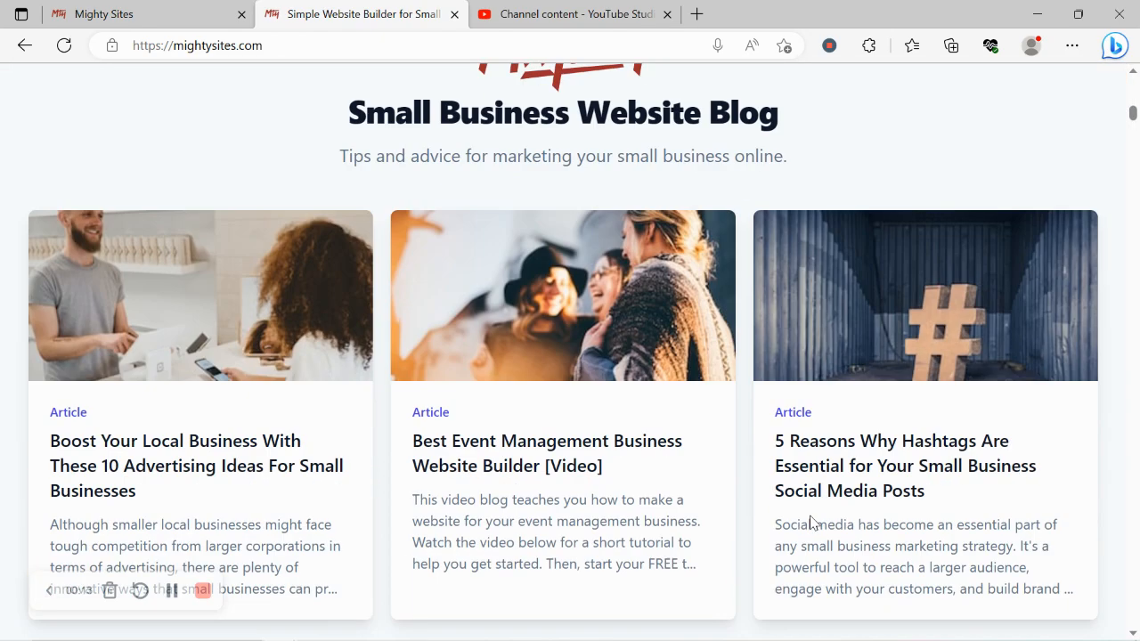
{"action": "scroll", "coordinate": [811, 522], "scroll_direction": "down", "scroll_amount": 1}
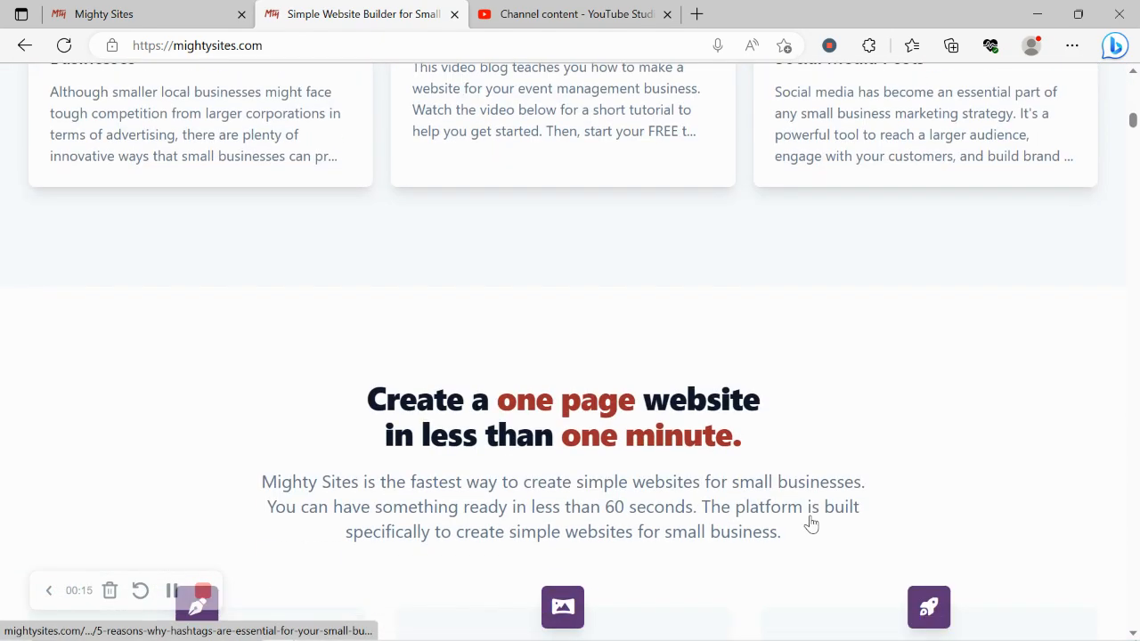
{"action": "left_click_drag", "start_coordinate": [372, 396], "coordinate": [868, 440]}
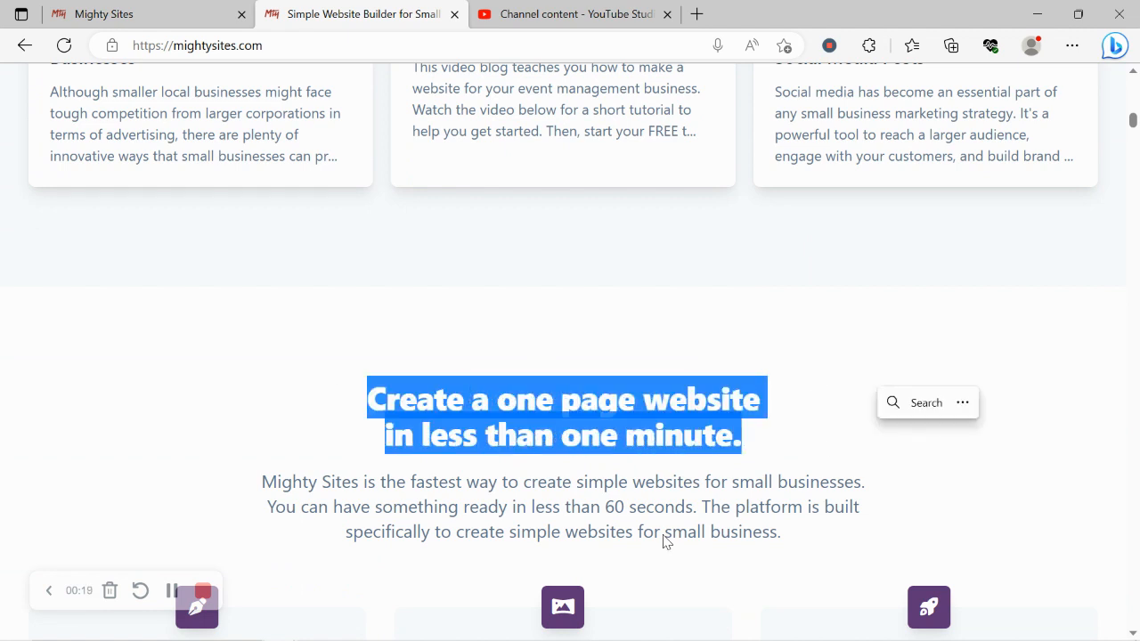
{"action": "left_click", "coordinate": [561, 605]}
{"action": "scroll", "coordinate": [559, 612], "scroll_direction": "down", "scroll_amount": 3}
{"action": "scroll", "coordinate": [560, 615], "scroll_direction": "down", "scroll_amount": 4}
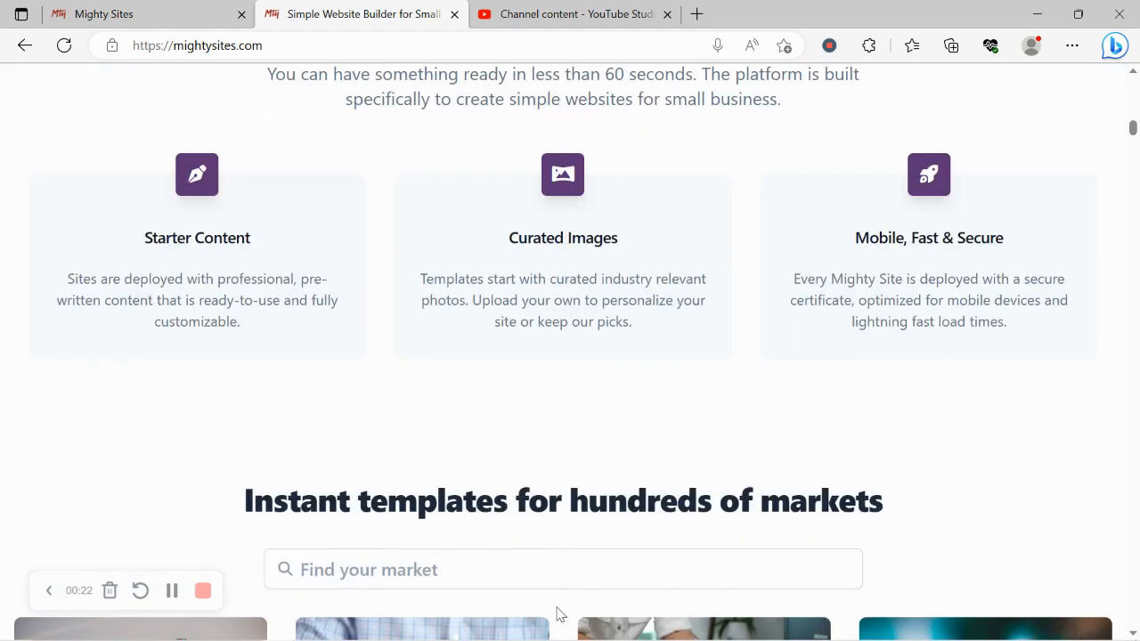
{"action": "left_click_drag", "start_coordinate": [949, 250], "coordinate": [957, 377]}
{"action": "triple_click", "coordinate": [985, 397]}
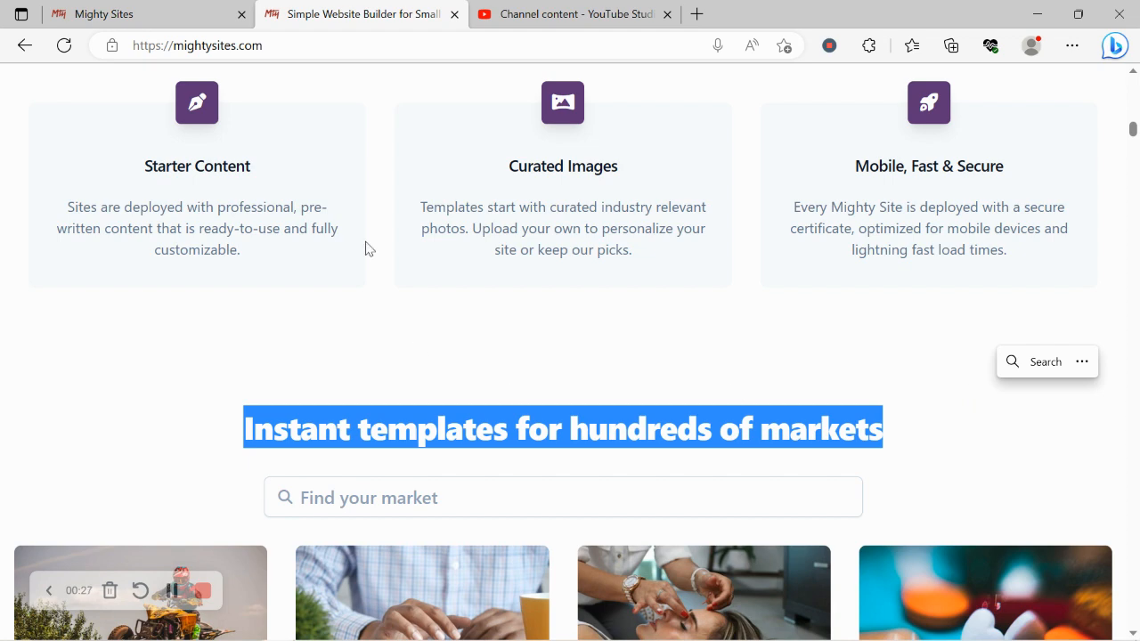
{"action": "left_click", "coordinate": [217, 11]}
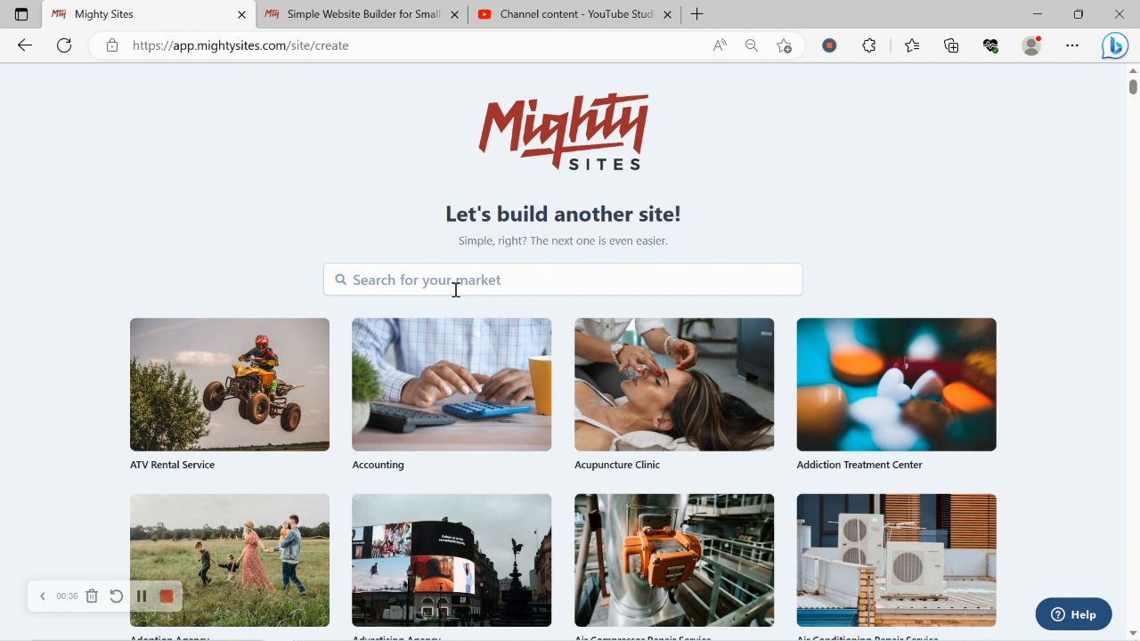
Browse the market template grid, then search the markets for 'midd'.
{"action": "scroll", "coordinate": [455, 289], "scroll_direction": "down", "scroll_amount": 5}
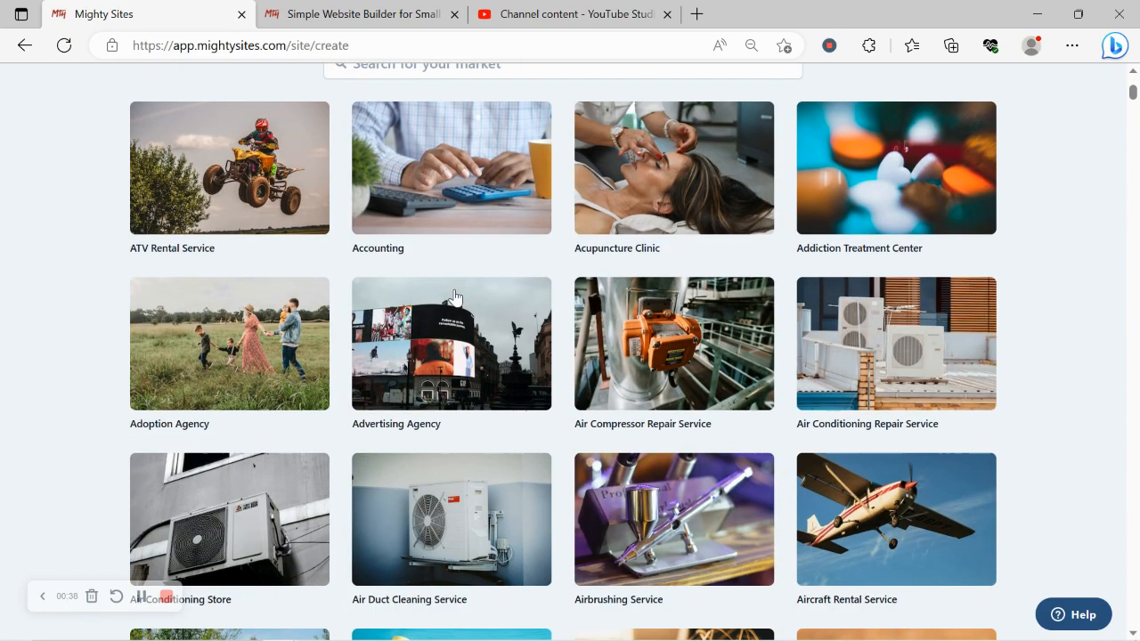
{"action": "scroll", "coordinate": [455, 297], "scroll_direction": "down", "scroll_amount": 7}
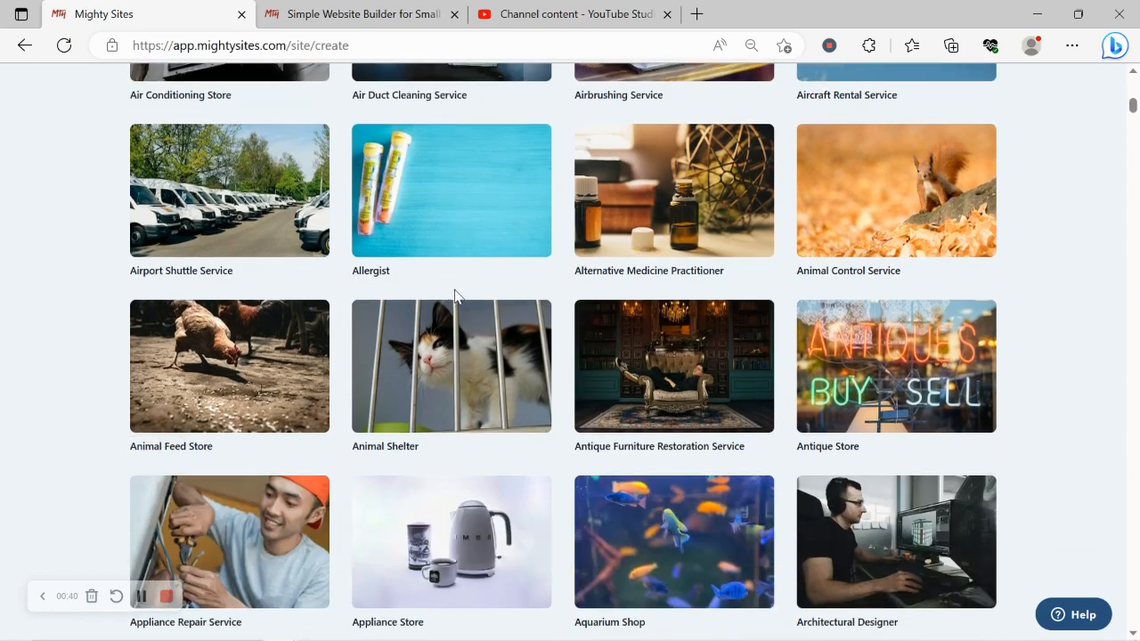
{"action": "scroll", "coordinate": [455, 296], "scroll_direction": "down", "scroll_amount": 7}
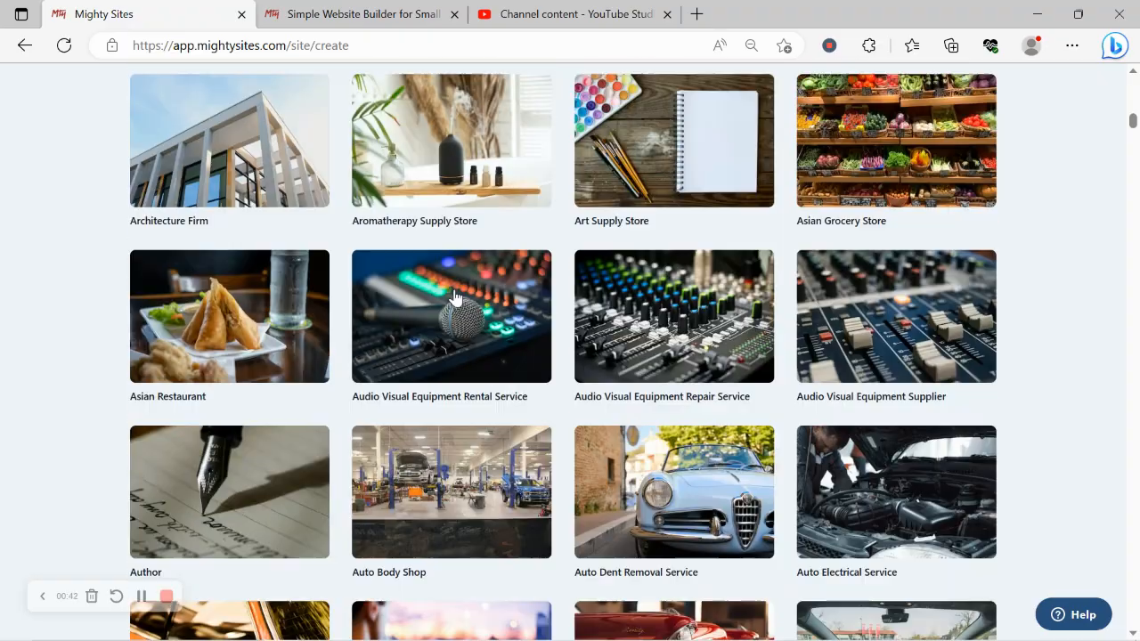
{"action": "scroll", "coordinate": [455, 297], "scroll_direction": "down", "scroll_amount": 9}
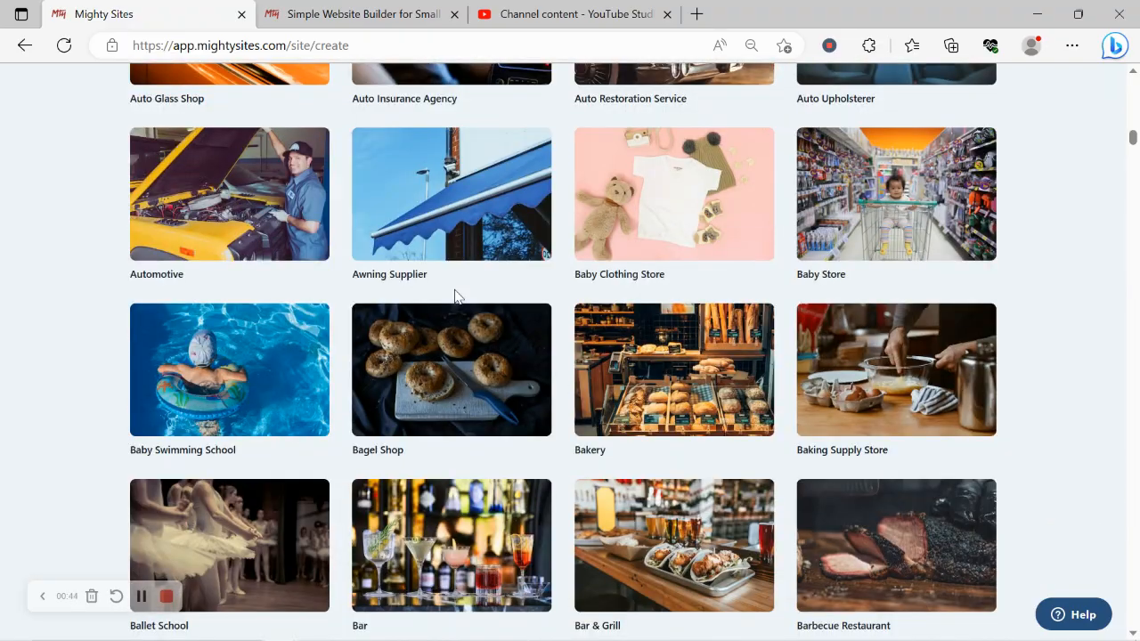
{"action": "scroll", "coordinate": [455, 296], "scroll_direction": "up", "scroll_amount": 11}
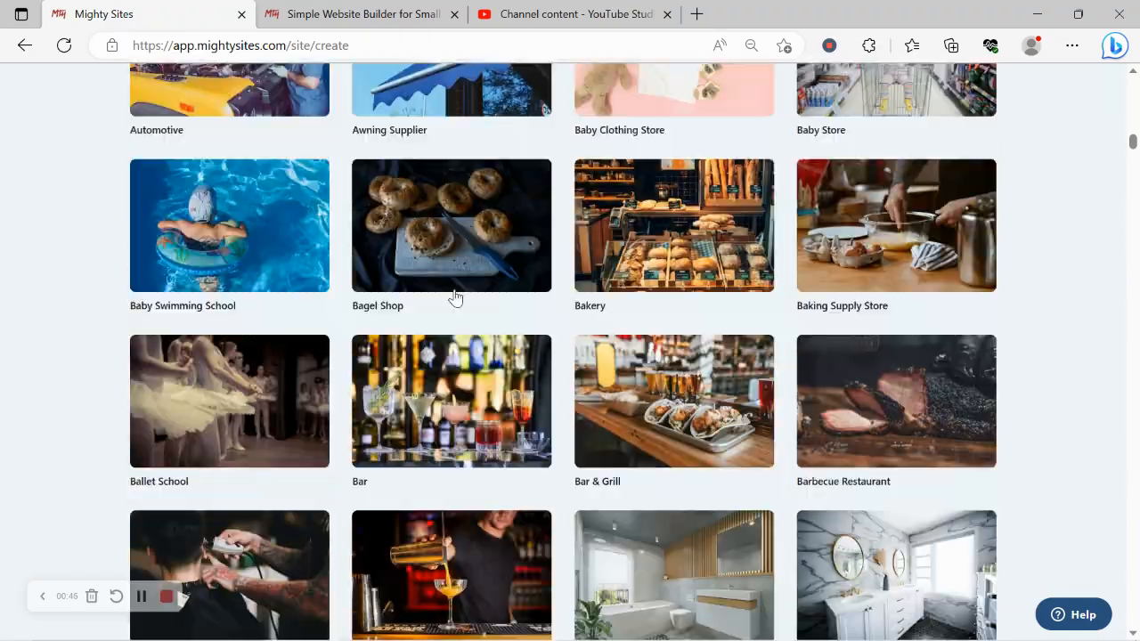
{"action": "scroll", "coordinate": [455, 297], "scroll_direction": "up", "scroll_amount": 14}
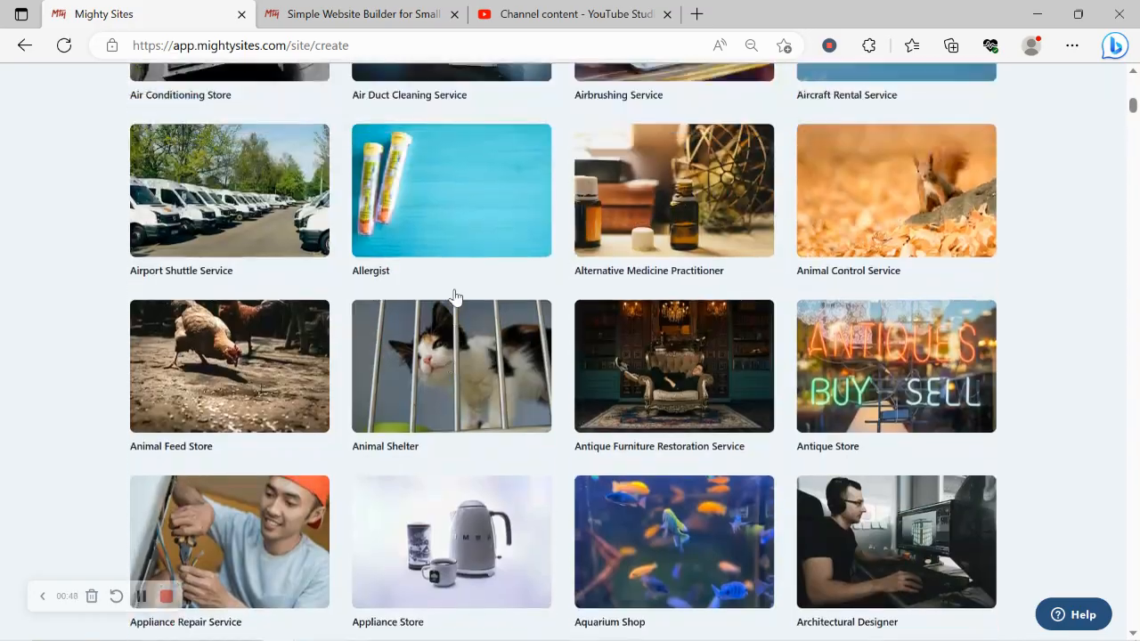
{"action": "scroll", "coordinate": [455, 296], "scroll_direction": "up", "scroll_amount": 3}
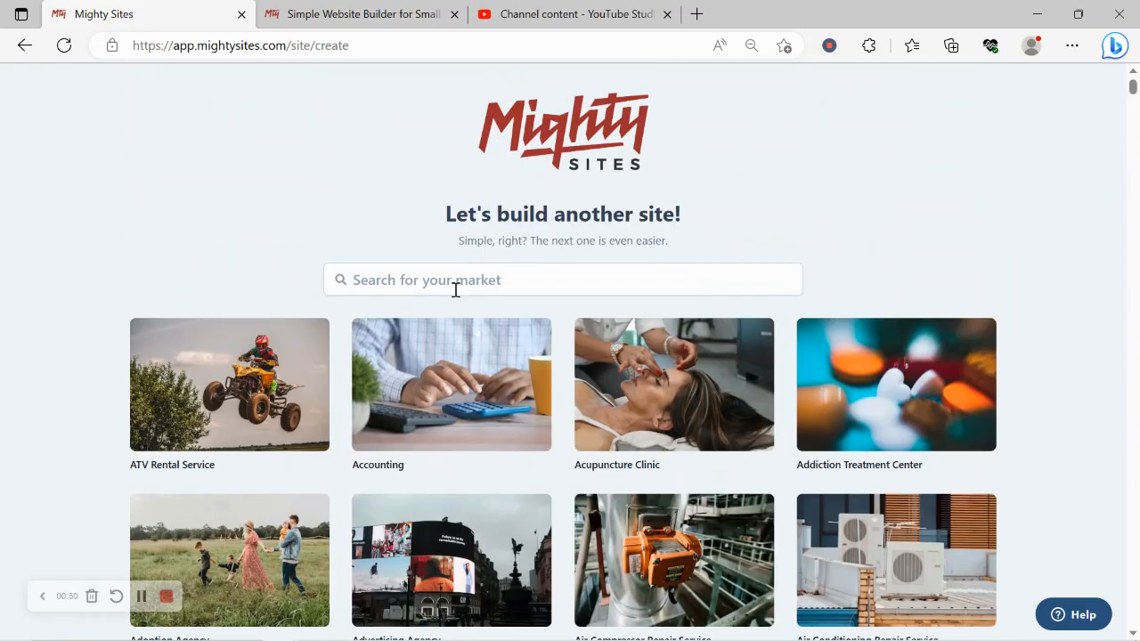
{"action": "left_click", "coordinate": [476, 288]}
{"action": "type", "text": "midd"}
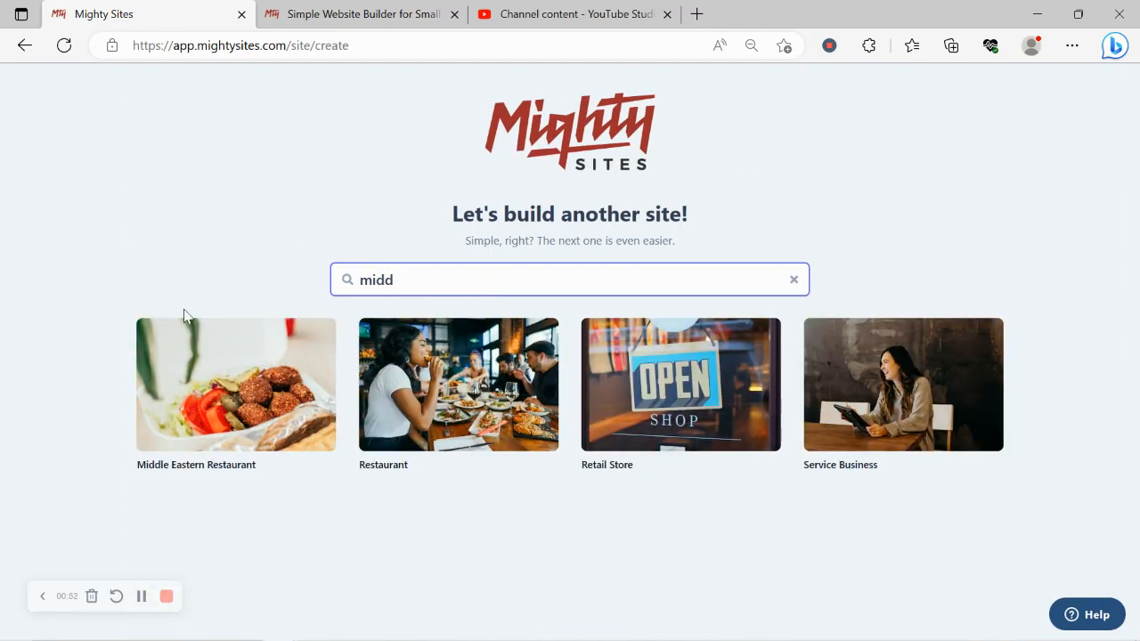
Choose the Middle Eastern Restaurant template and enter the restaurant's company name.
{"action": "left_click", "coordinate": [214, 367]}
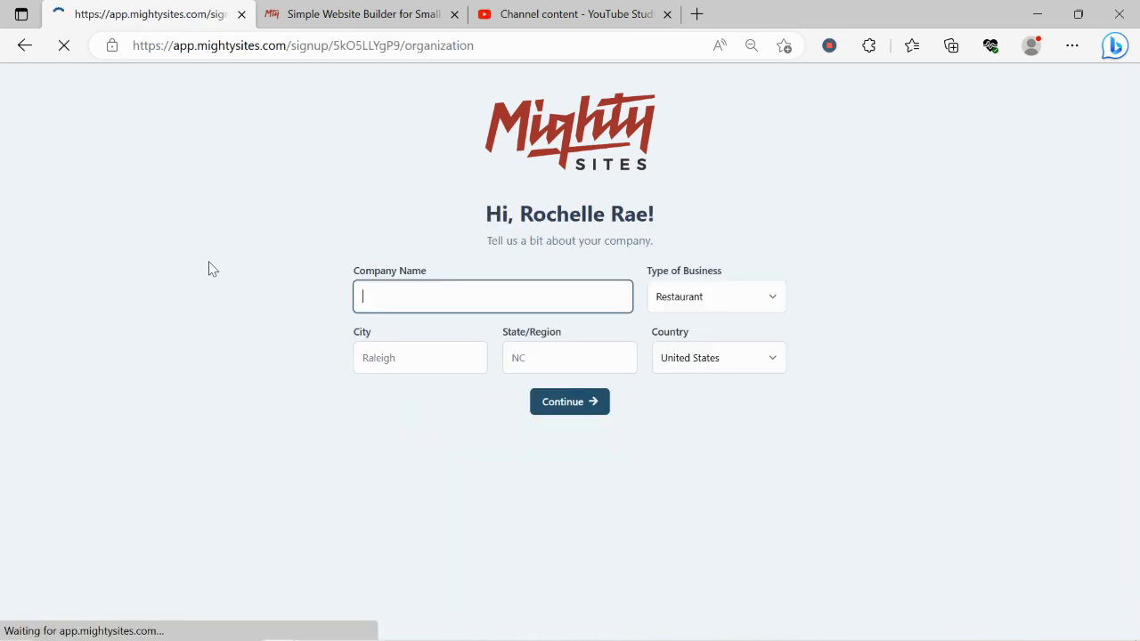
{"action": "type", "text": "R"}
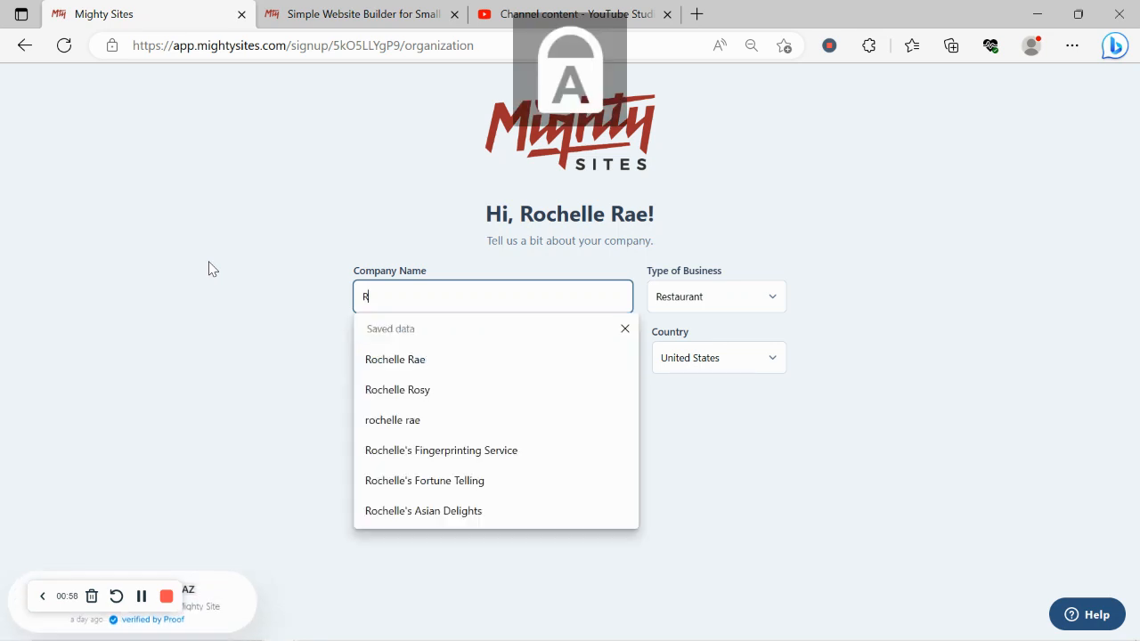
{"action": "type", "text": "ochell"}
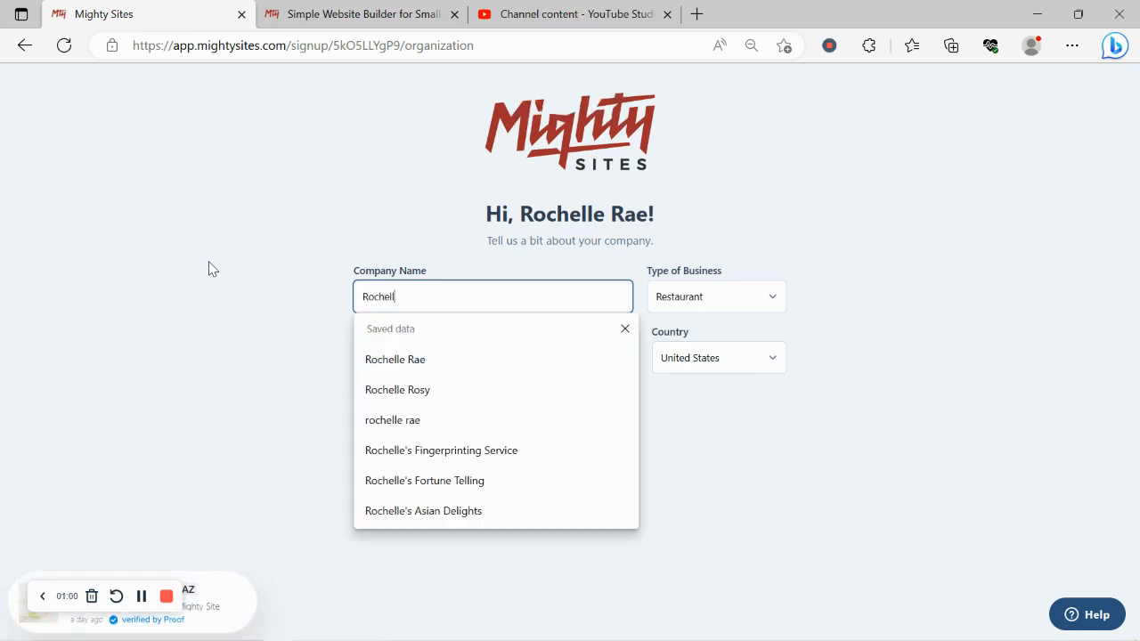
{"action": "type", "text": "e's Min"}
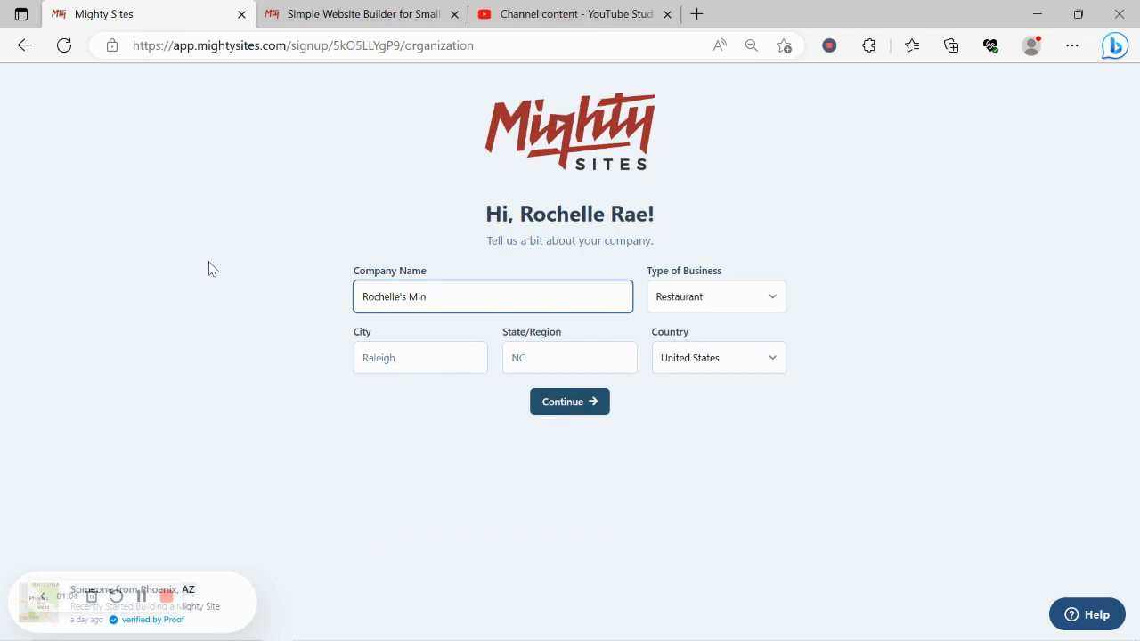
{"action": "key", "text": "BackSpace"}
{"action": "type", "text": "ddl"}
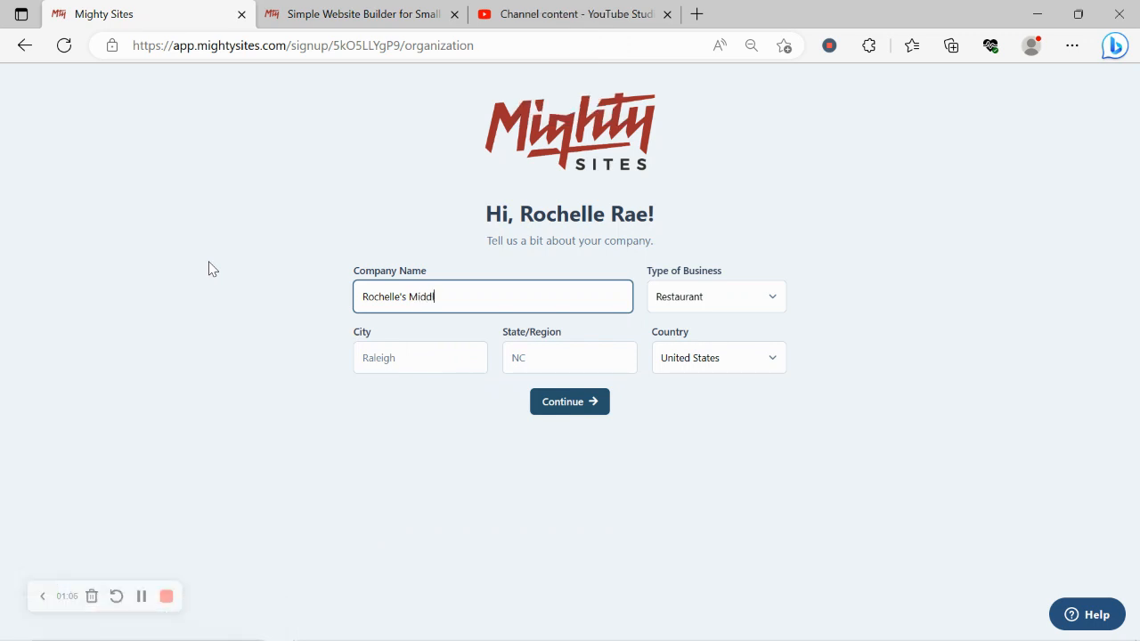
{"action": "type", "text": "e Easter"}
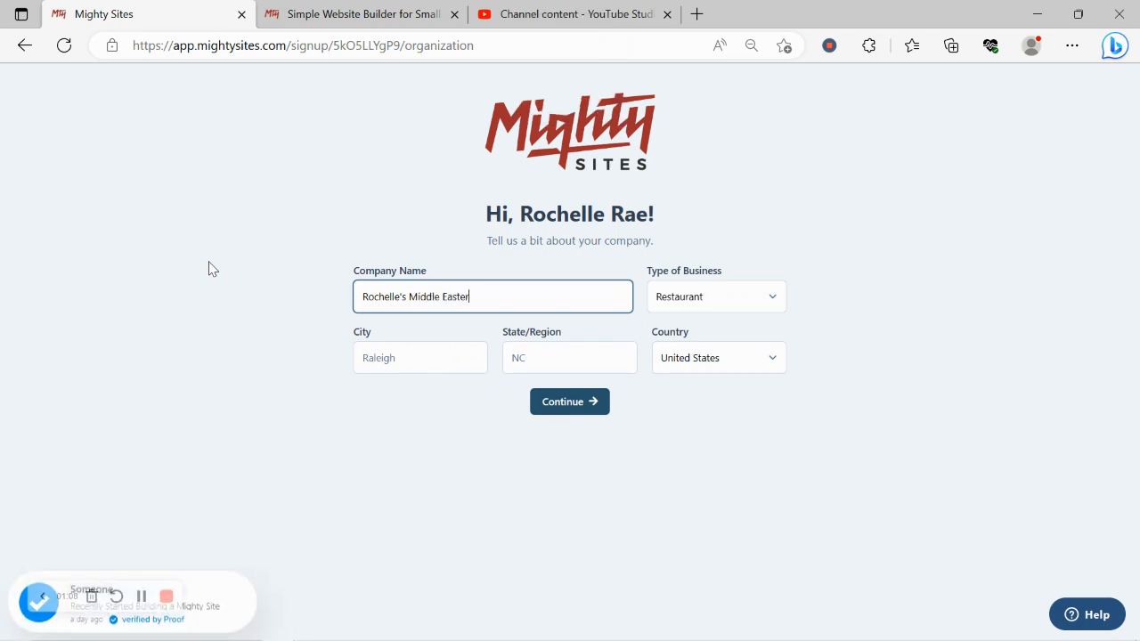
{"action": "type", "text": "n Fal"}
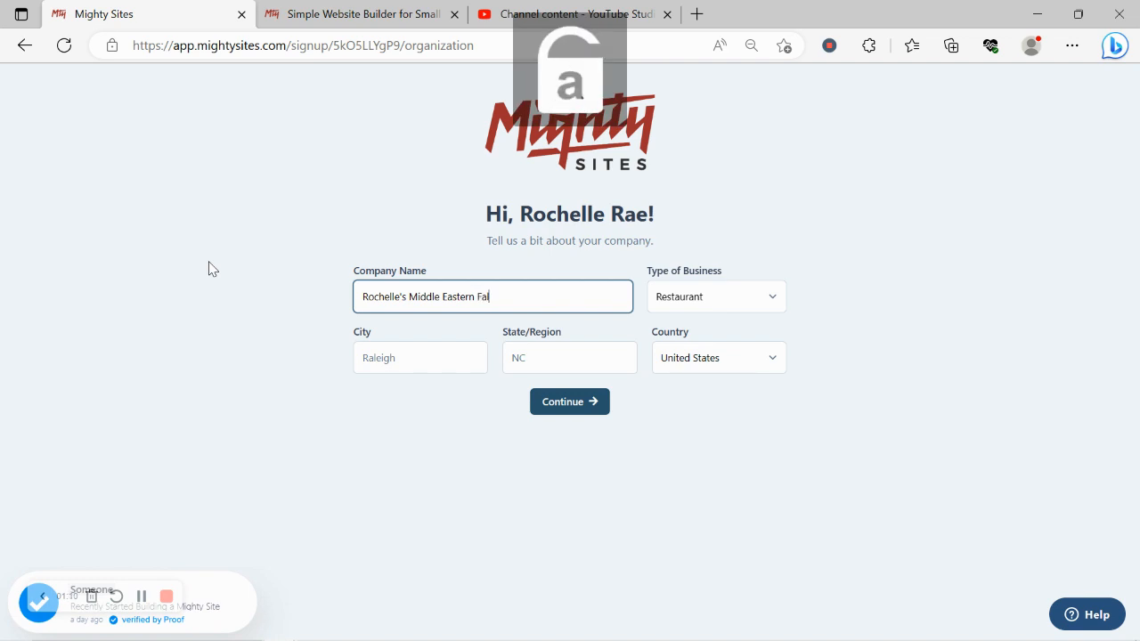
{"action": "type", "text": "a"}
{"action": "key", "text": "BackSpace"}
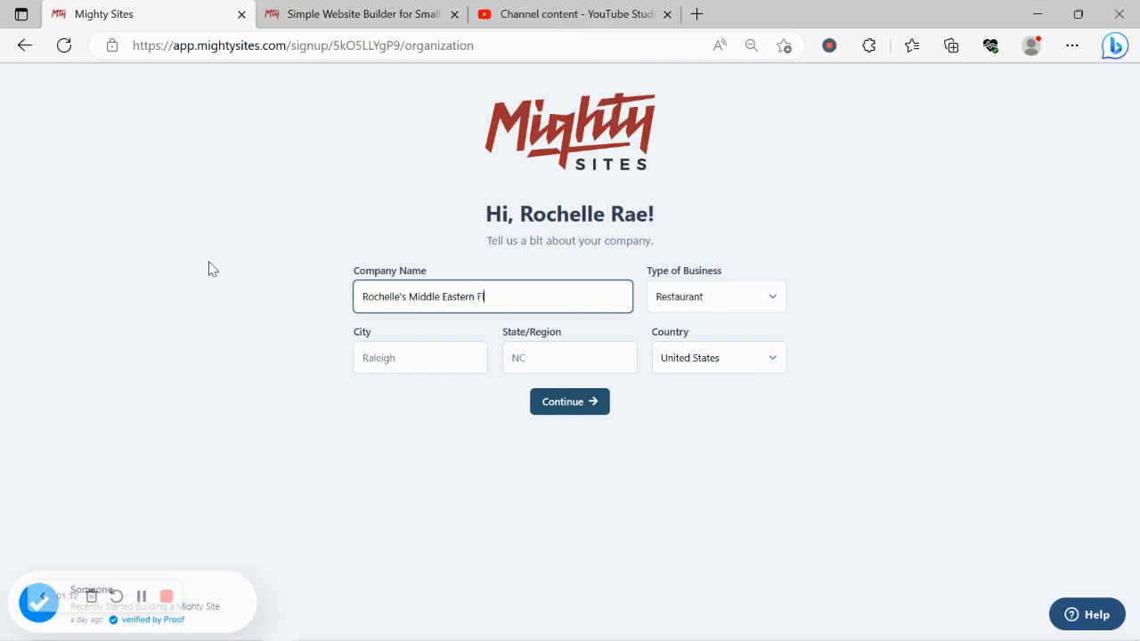
{"action": "type", "text": "lavors"}
Enter city 'Denver' and state 'Colorado', then continue to build the site.
{"action": "left_click", "coordinate": [405, 351]}
{"action": "type", "text": "Denver"}
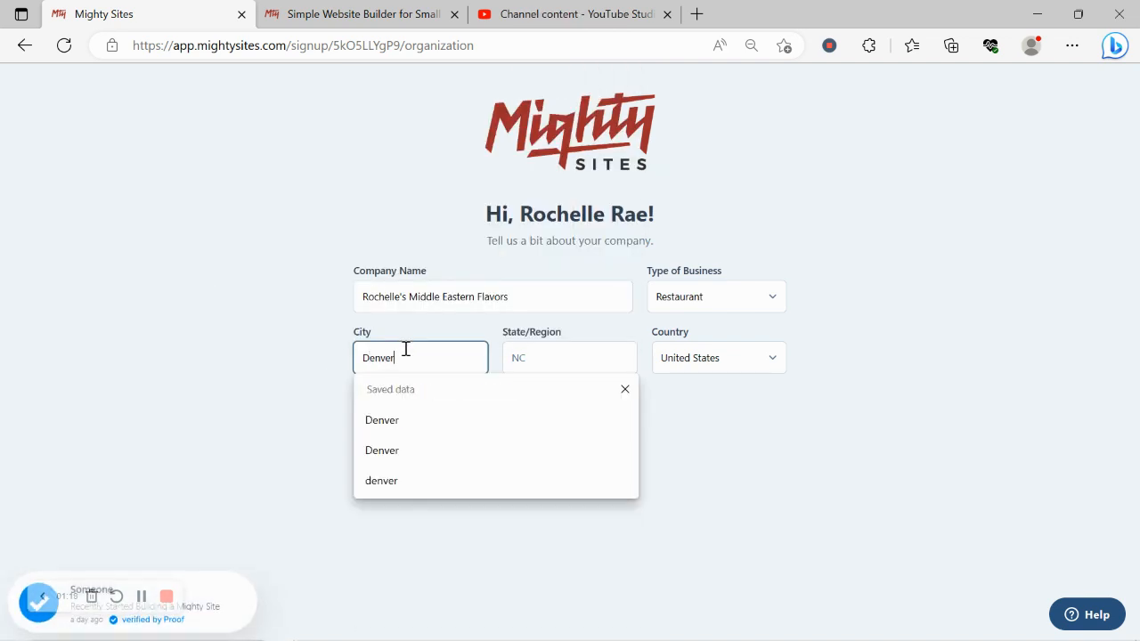
{"action": "left_click", "coordinate": [551, 360]}
{"action": "type", "text": "C"}
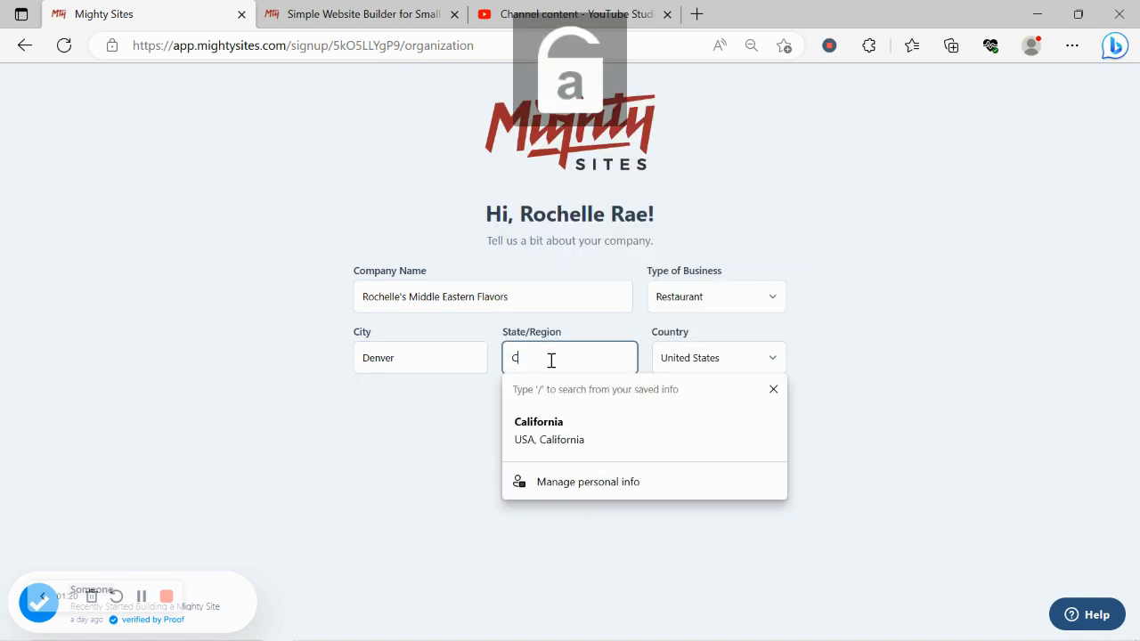
{"action": "type", "text": "olorado"}
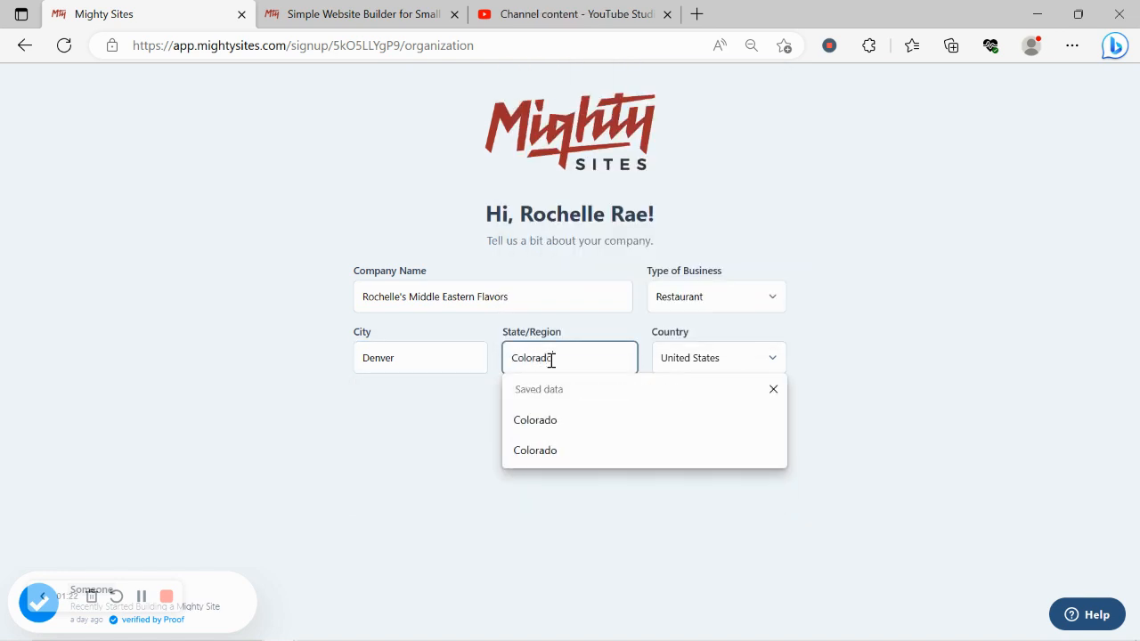
{"action": "left_click", "coordinate": [730, 270]}
{"action": "left_click", "coordinate": [595, 422]}
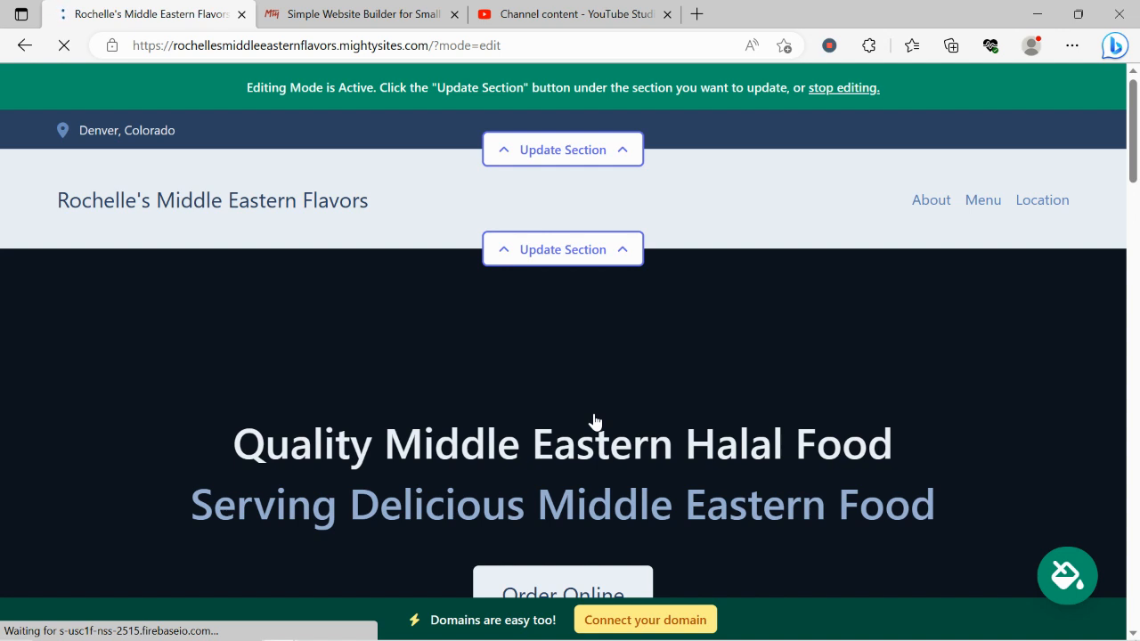
{"action": "scroll", "coordinate": [595, 420], "scroll_direction": "down", "scroll_amount": 6}
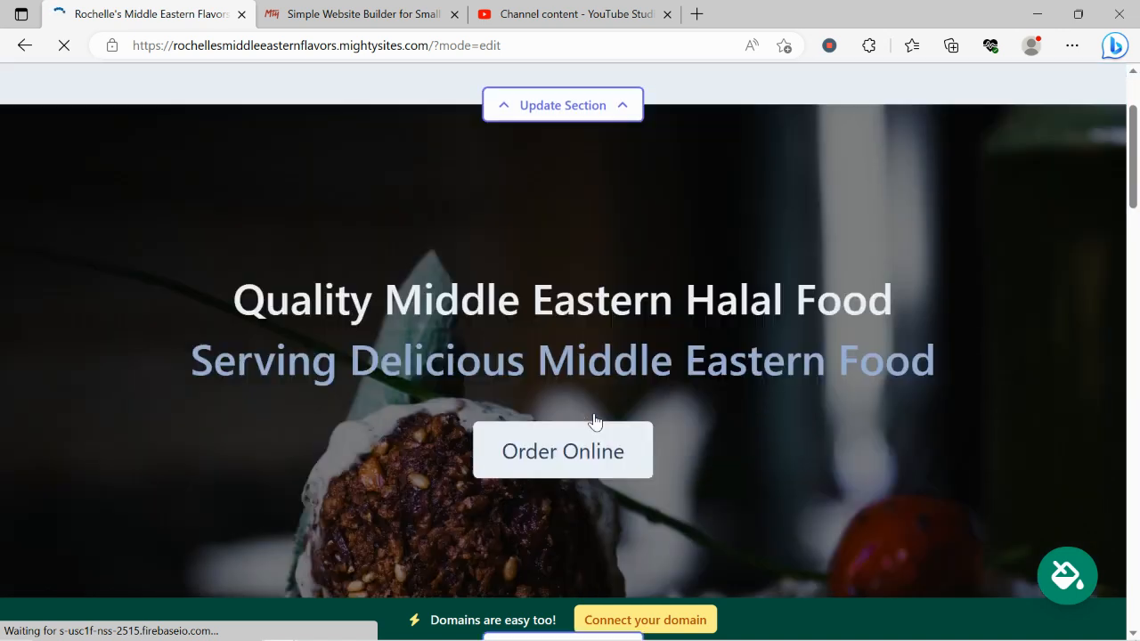
{"action": "scroll", "coordinate": [595, 421], "scroll_direction": "down", "scroll_amount": 2}
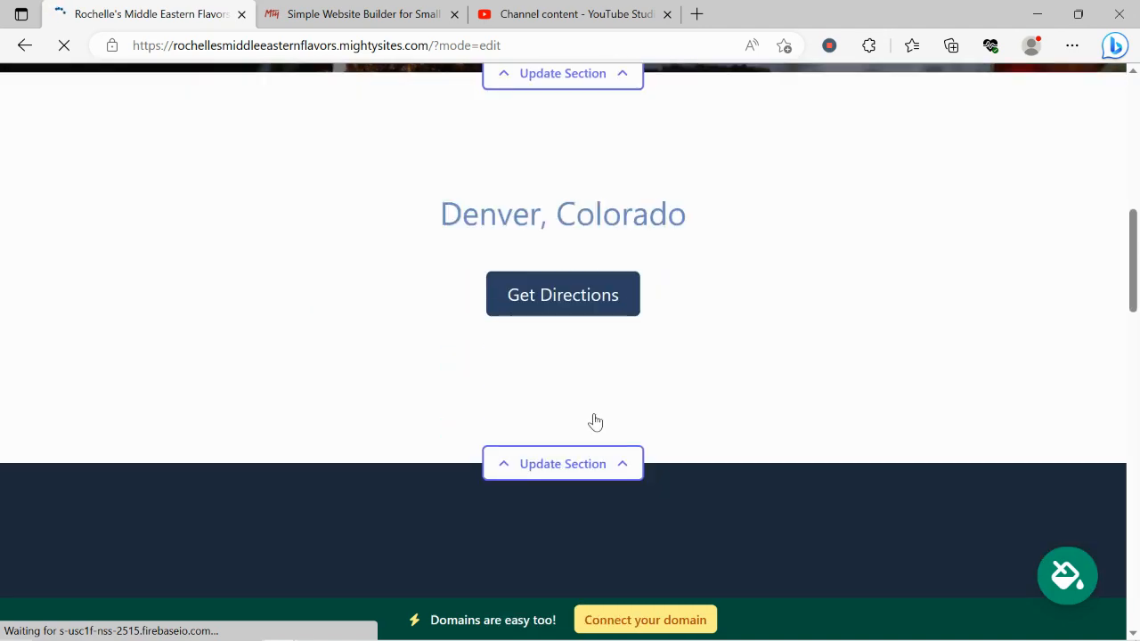
{"action": "scroll", "coordinate": [594, 420], "scroll_direction": "down", "scroll_amount": 1}
{"action": "scroll", "coordinate": [594, 420], "scroll_direction": "down", "scroll_amount": 3}
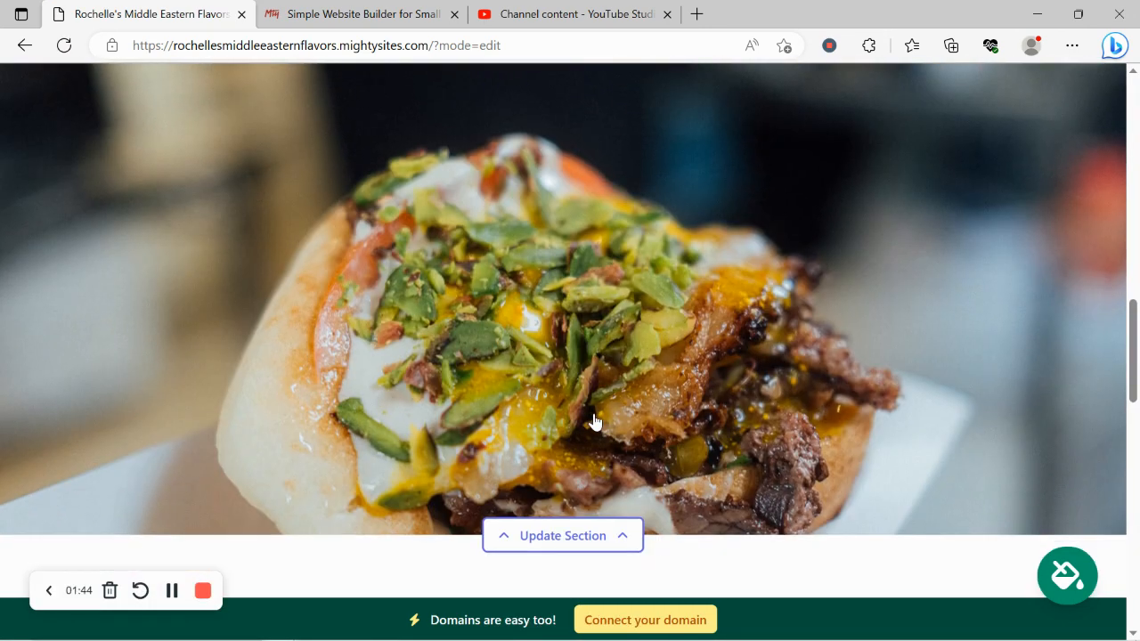
{"action": "scroll", "coordinate": [595, 420], "scroll_direction": "down", "scroll_amount": 3}
{"action": "left_click_drag", "start_coordinate": [132, 379], "coordinate": [713, 515]}
{"action": "left_click", "coordinate": [457, 412]}
{"action": "scroll", "coordinate": [456, 412], "scroll_direction": "down", "scroll_amount": 5}
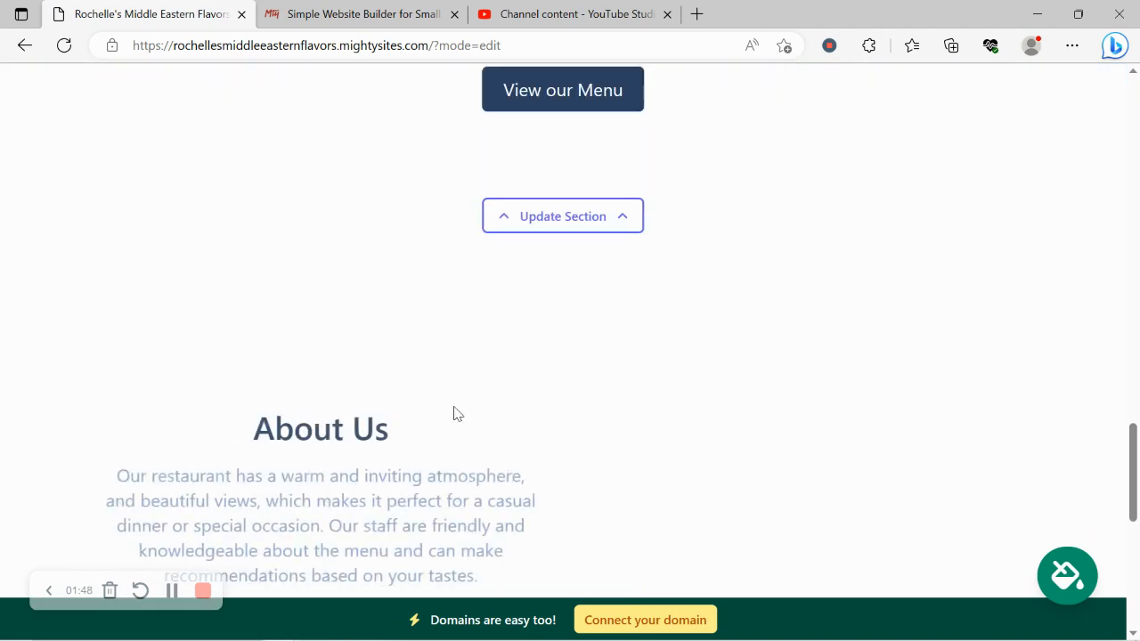
{"action": "scroll", "coordinate": [455, 405], "scroll_direction": "down", "scroll_amount": 4}
{"action": "scroll", "coordinate": [455, 407], "scroll_direction": "up", "scroll_amount": 1}
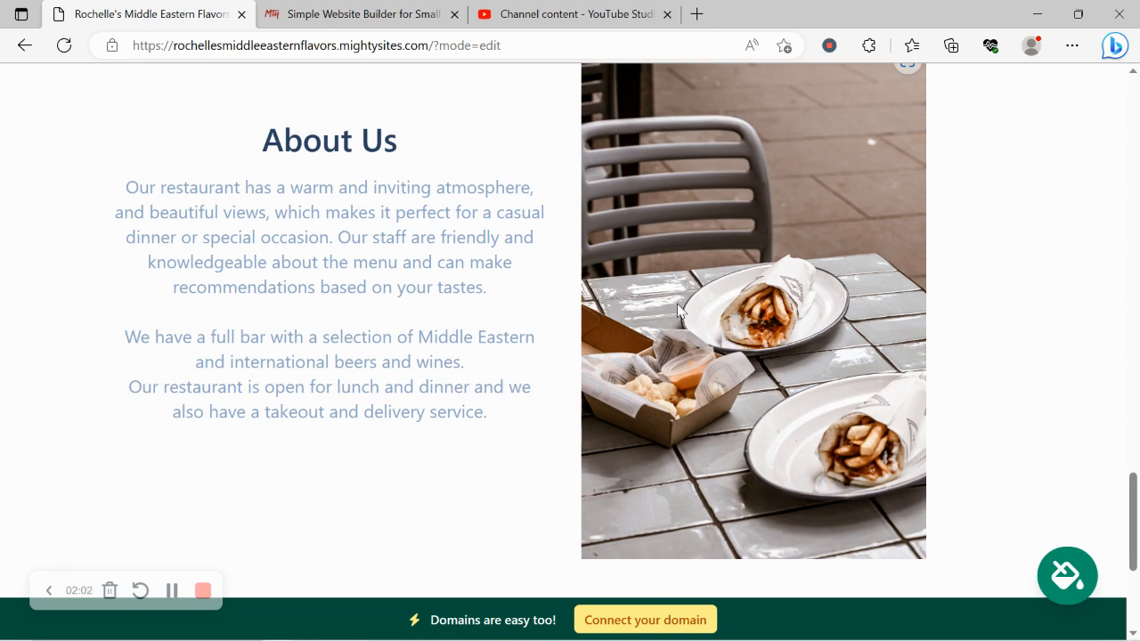
{"action": "scroll", "coordinate": [676, 308], "scroll_direction": "down", "scroll_amount": 3}
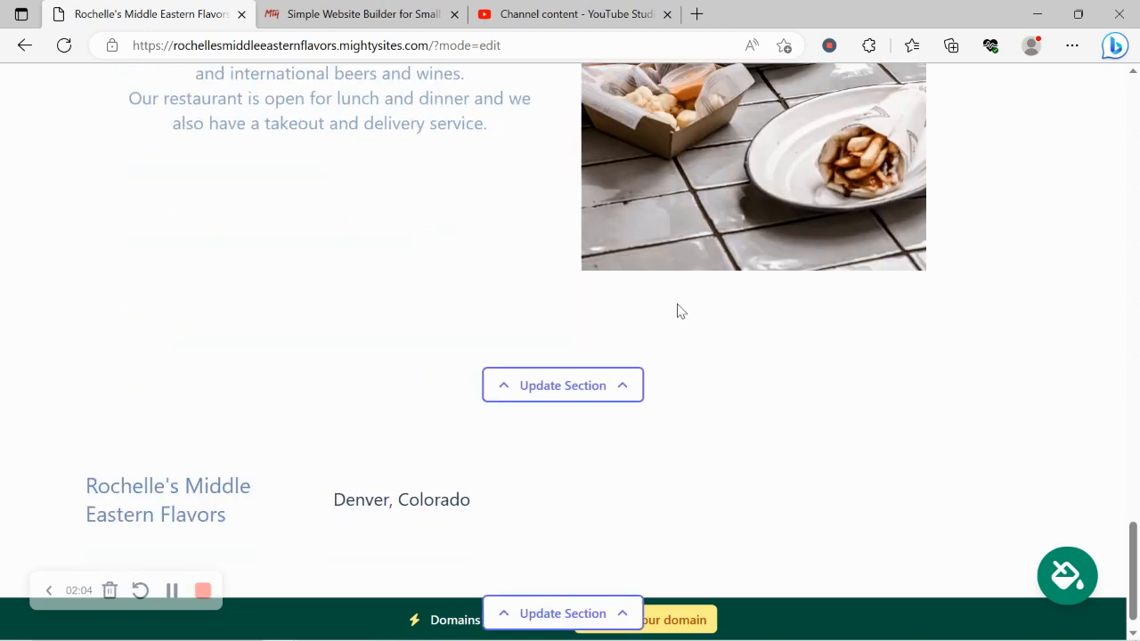
{"action": "scroll", "coordinate": [676, 310], "scroll_direction": "up", "scroll_amount": 2}
{"action": "scroll", "coordinate": [677, 308], "scroll_direction": "up", "scroll_amount": 9}
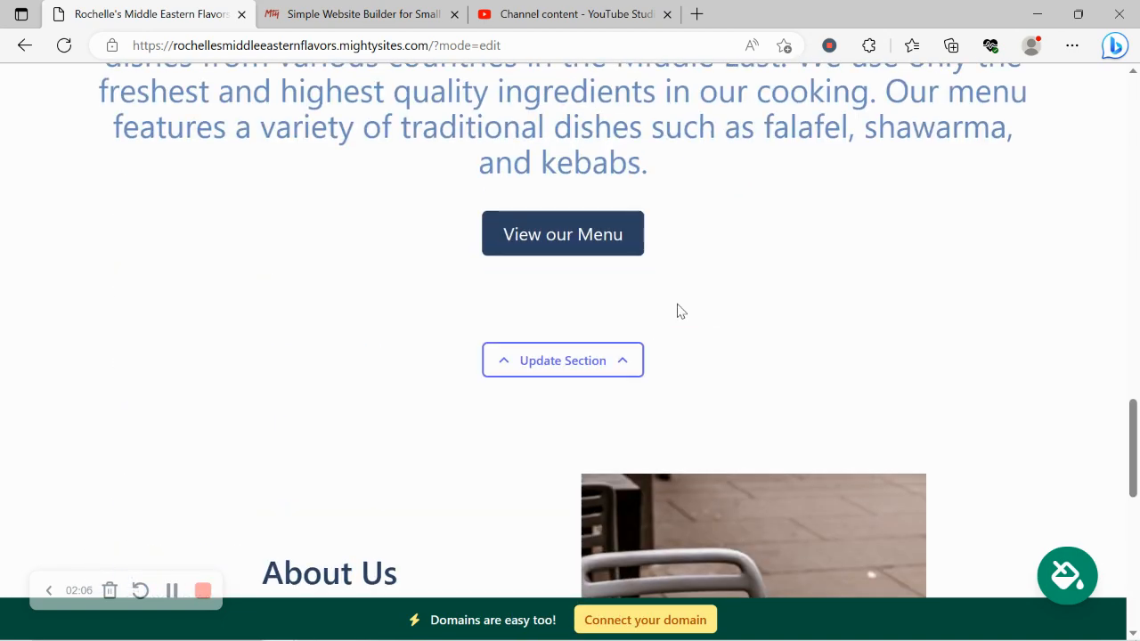
{"action": "scroll", "coordinate": [677, 304], "scroll_direction": "up", "scroll_amount": 5}
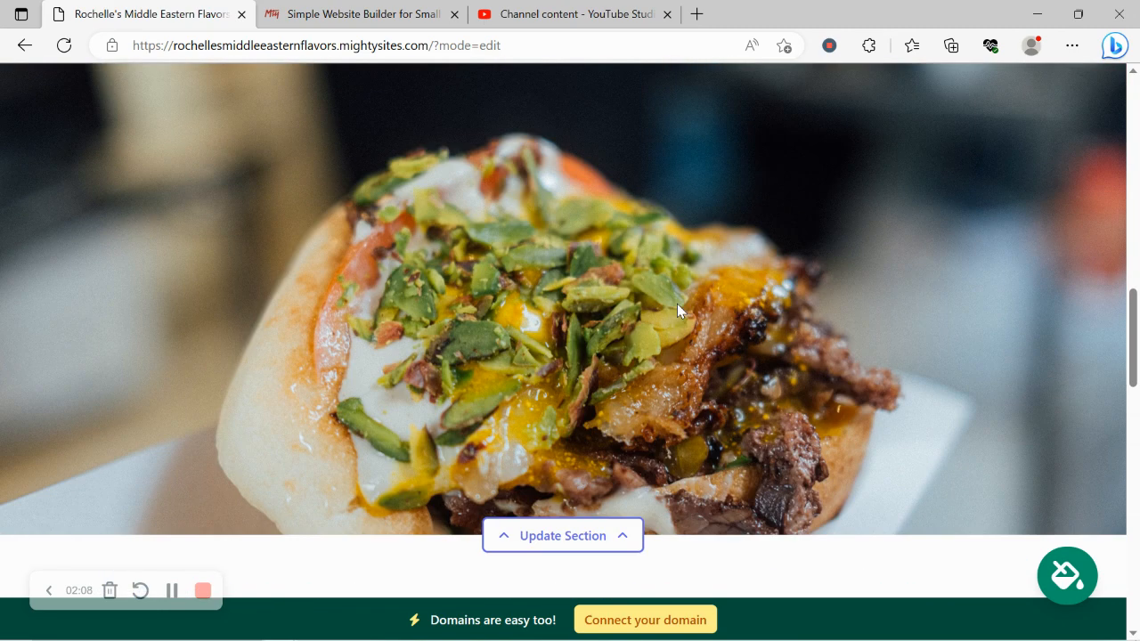
{"action": "scroll", "coordinate": [677, 304], "scroll_direction": "up", "scroll_amount": 12}
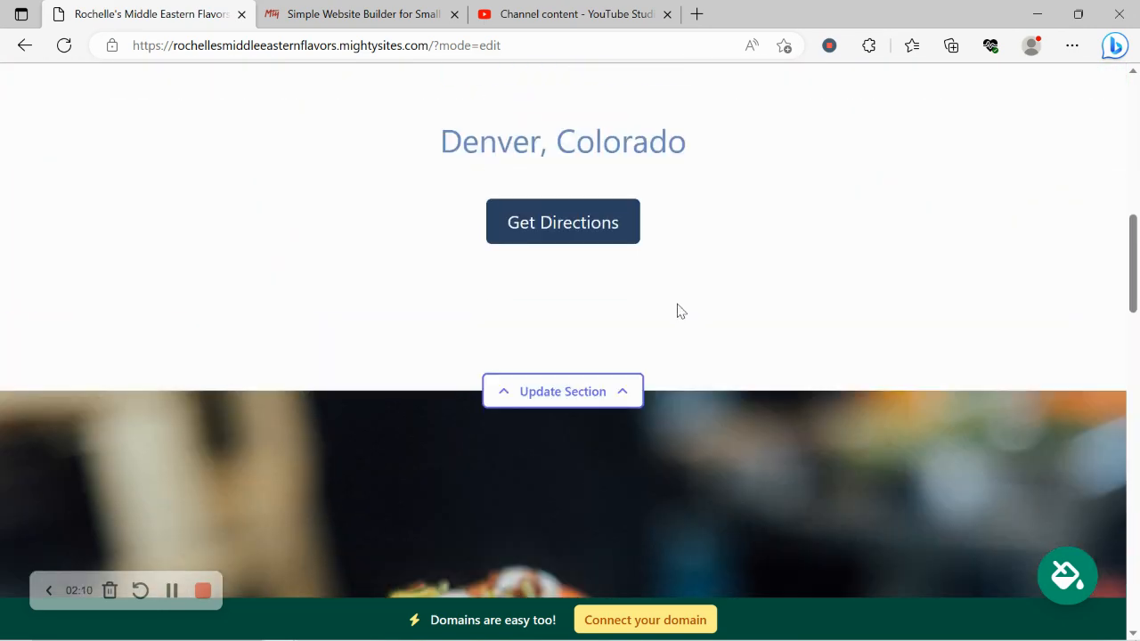
{"action": "scroll", "coordinate": [676, 307], "scroll_direction": "up", "scroll_amount": 5}
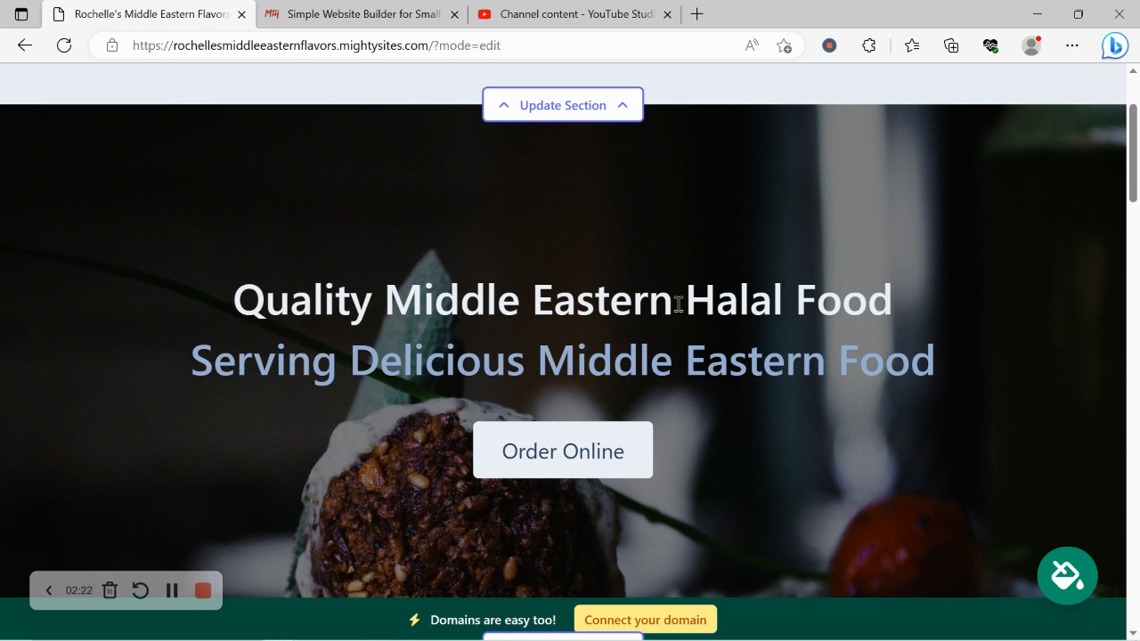
{"action": "scroll", "coordinate": [677, 301], "scroll_direction": "up", "scroll_amount": 2}
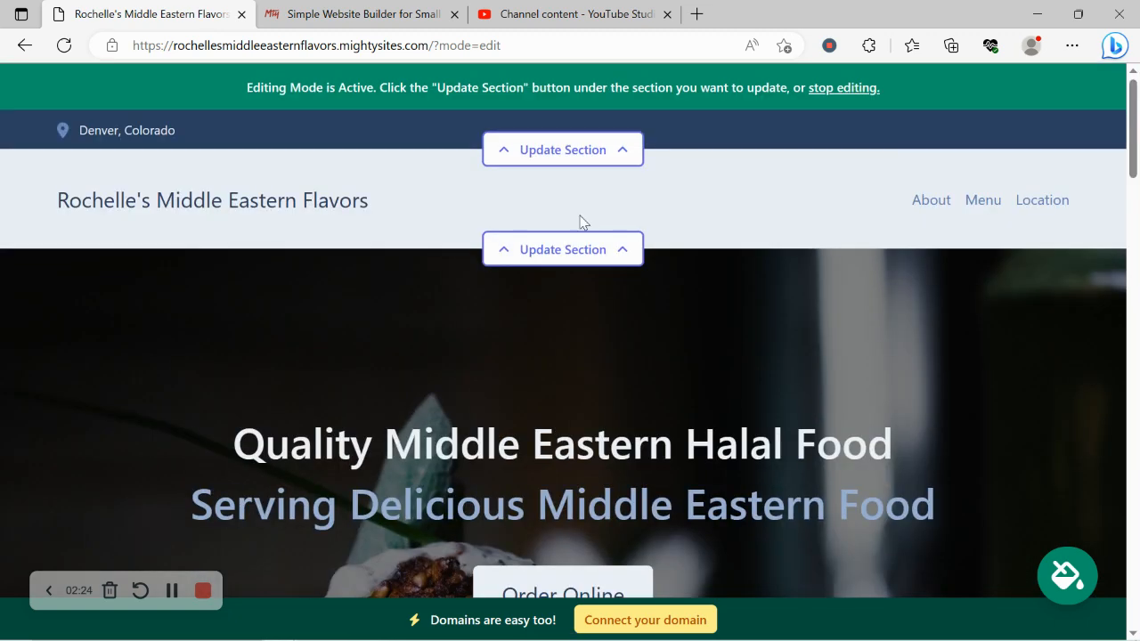
Enter the organization email, show it on the site, and add the phone number.
{"action": "left_click", "coordinate": [635, 153]}
{"action": "left_click", "coordinate": [541, 293]}
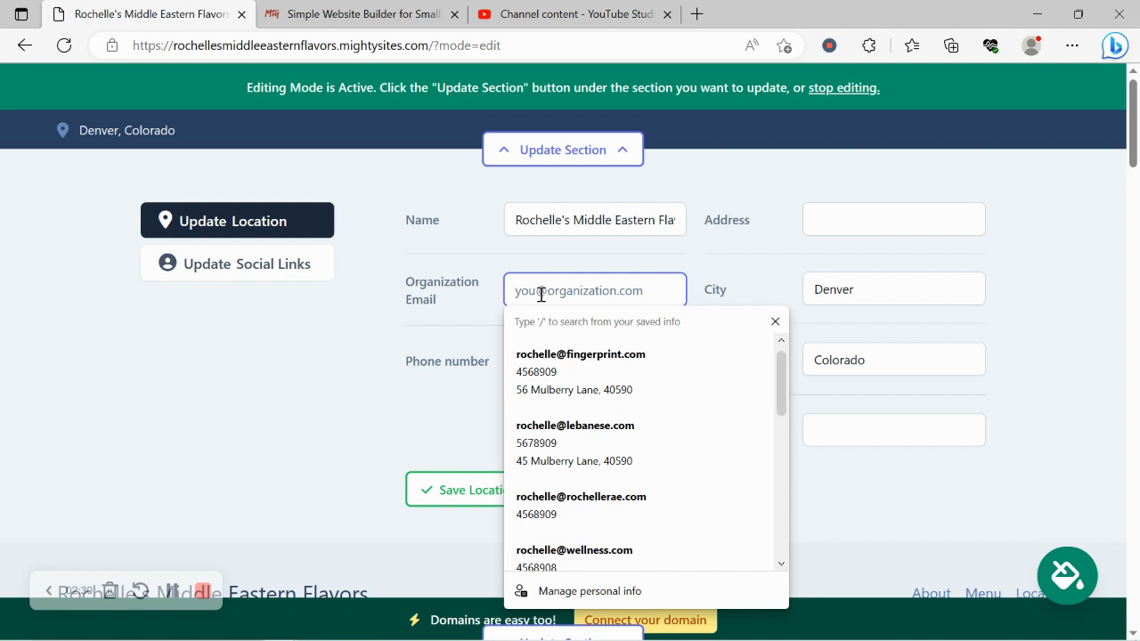
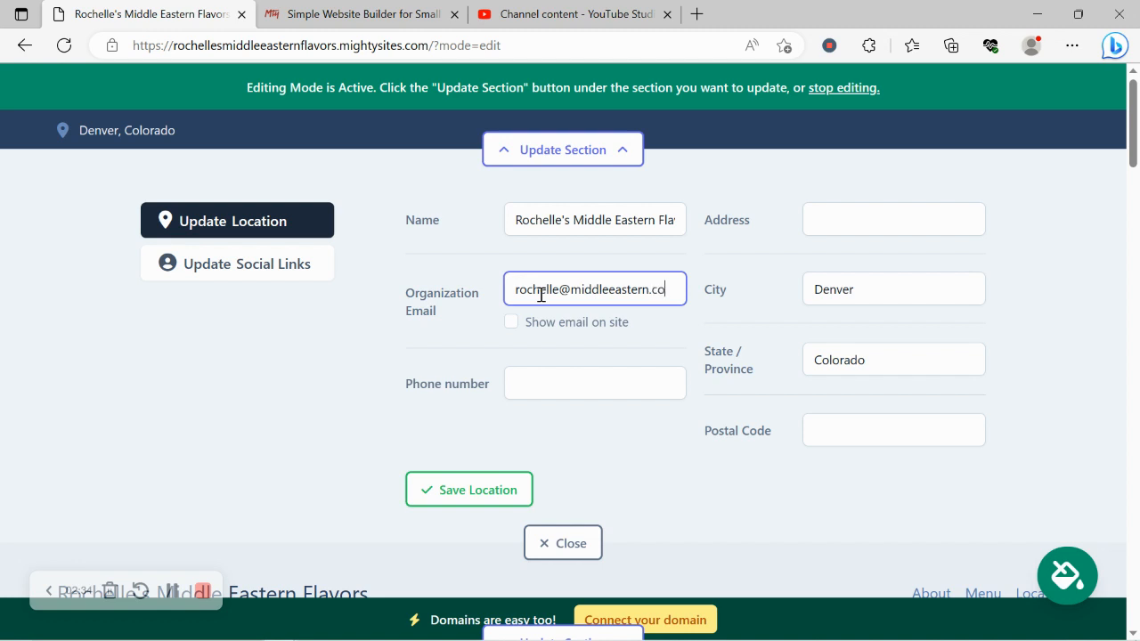
{"action": "left_click", "coordinate": [511, 322]}
{"action": "left_click", "coordinate": [579, 392]}
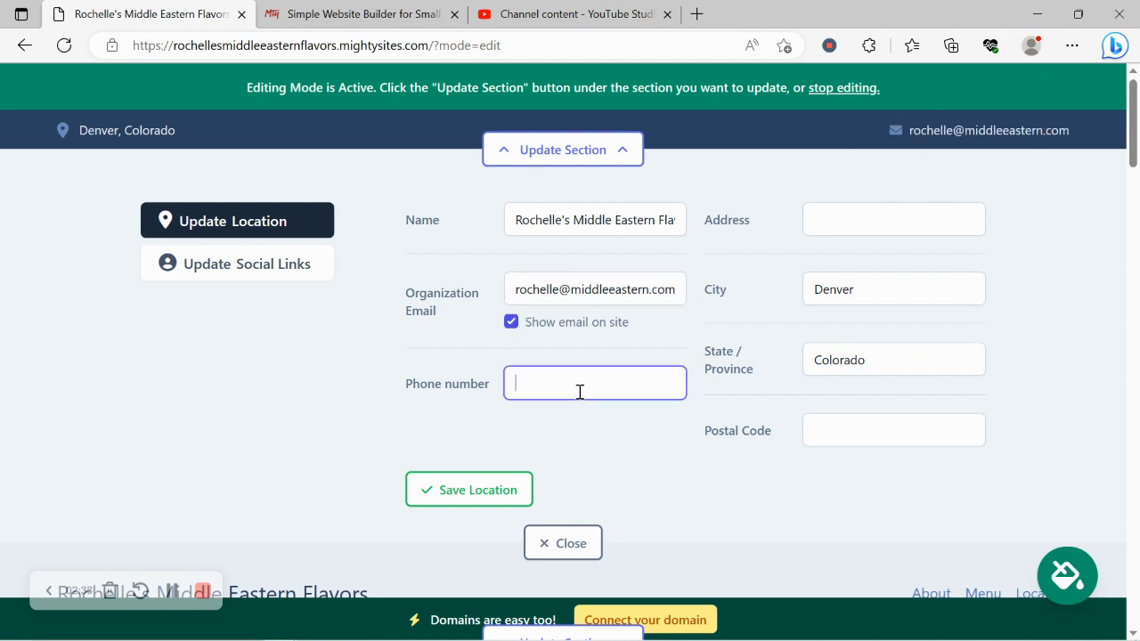
{"action": "type", "text": "456-890"}
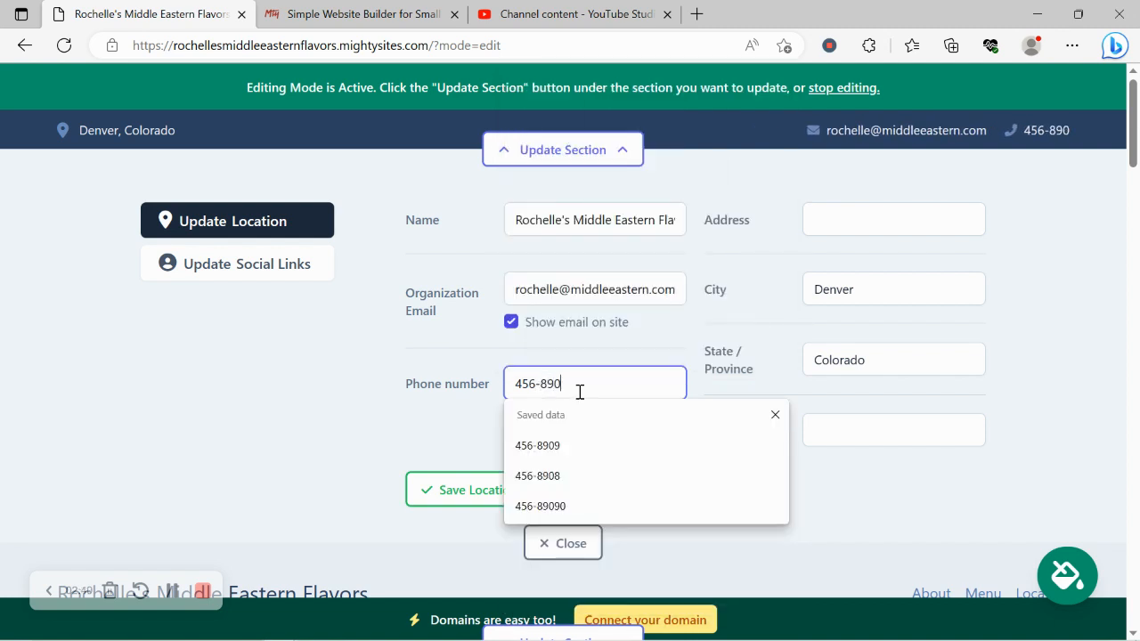
{"action": "type", "text": "9"}
Fill in the street address and postal code, then save the location.
{"action": "left_click", "coordinate": [862, 220]}
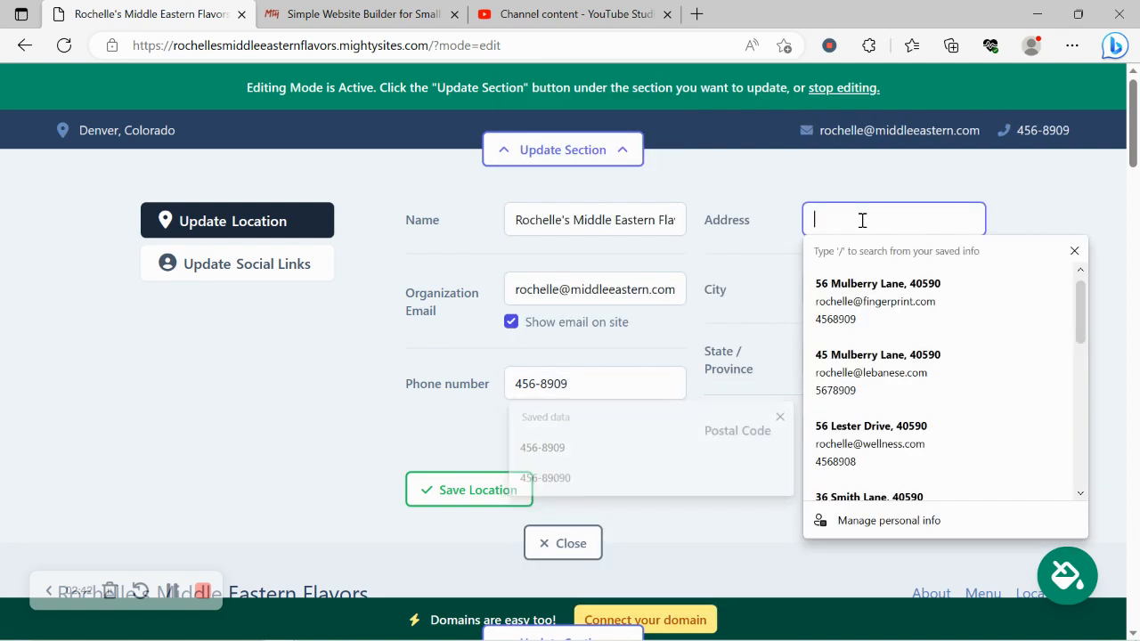
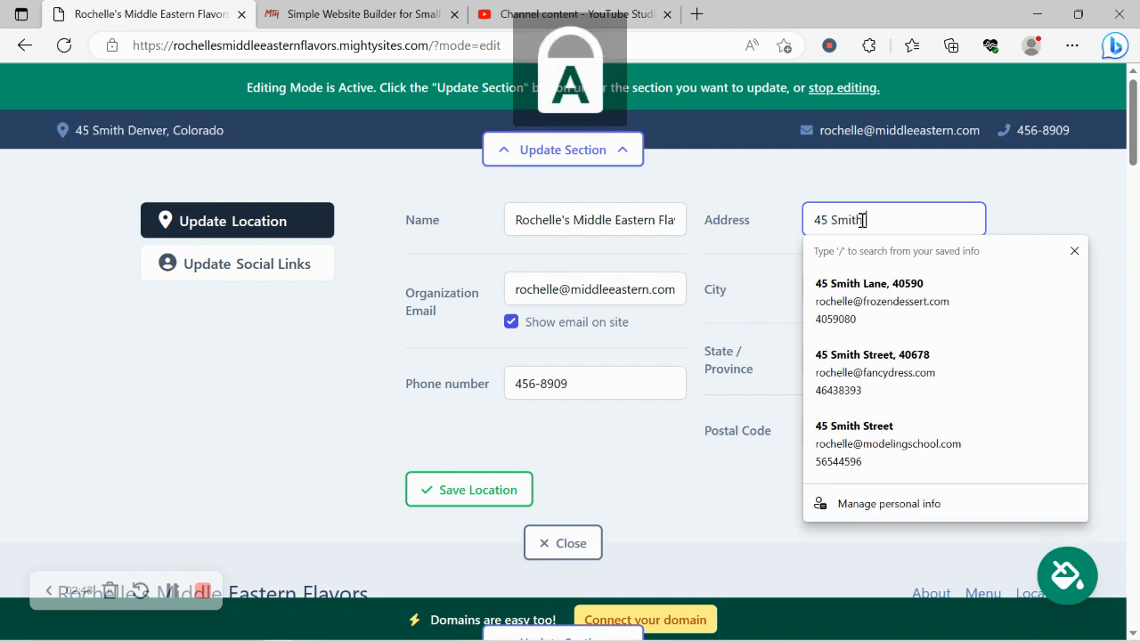
{"action": "left_click", "coordinate": [880, 432]}
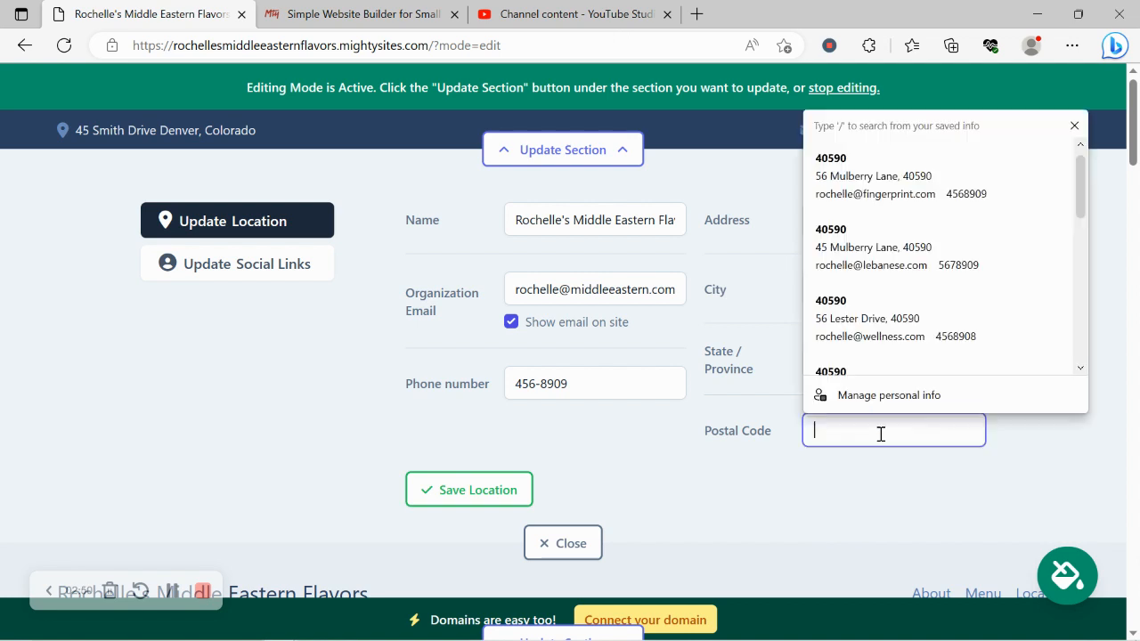
{"action": "type", "text": "40590"}
{"action": "left_click", "coordinate": [487, 490]}
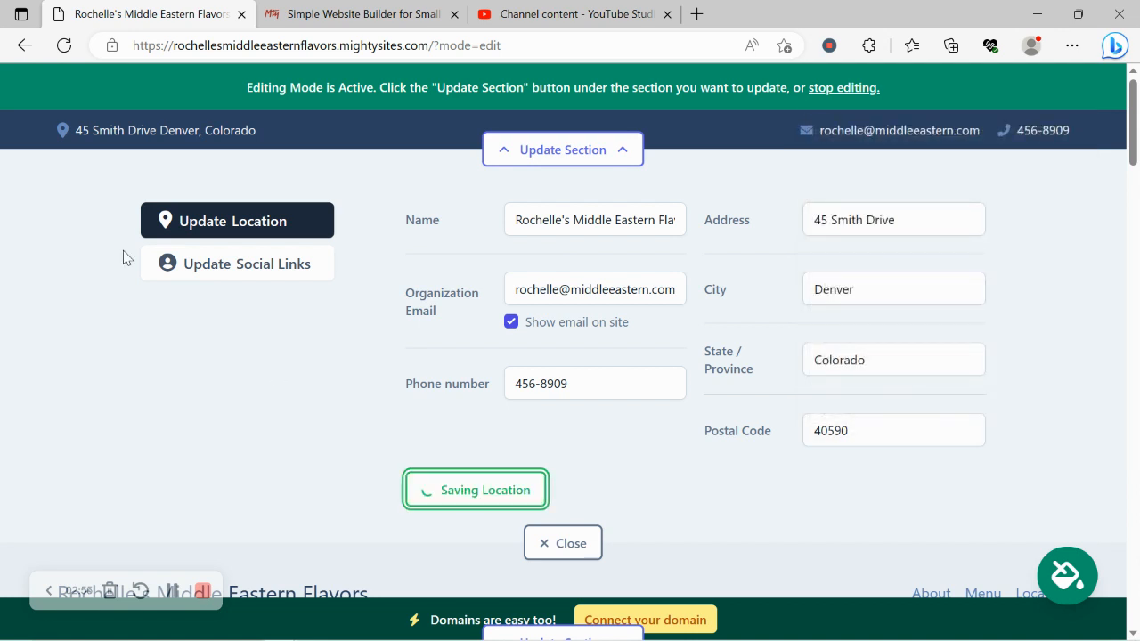
Add Instagram handle 'mightysites' and Twitter handle 'mightyusa', save the links, and close the panel.
{"action": "left_click", "coordinate": [199, 267]}
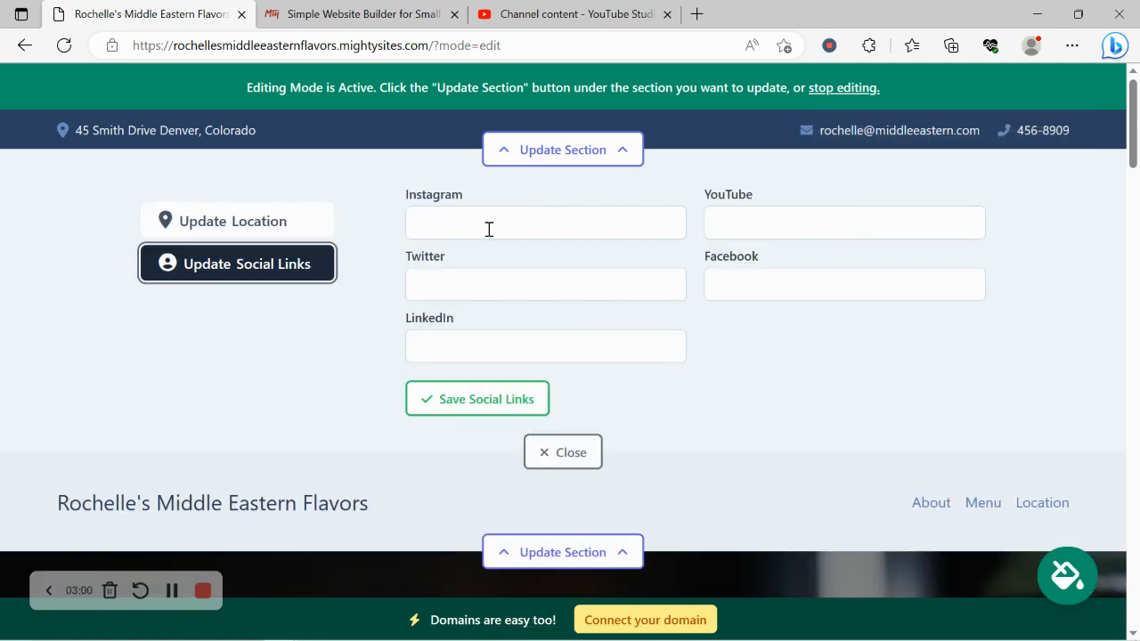
{"action": "left_click", "coordinate": [489, 229]}
{"action": "type", "text": "mightys"}
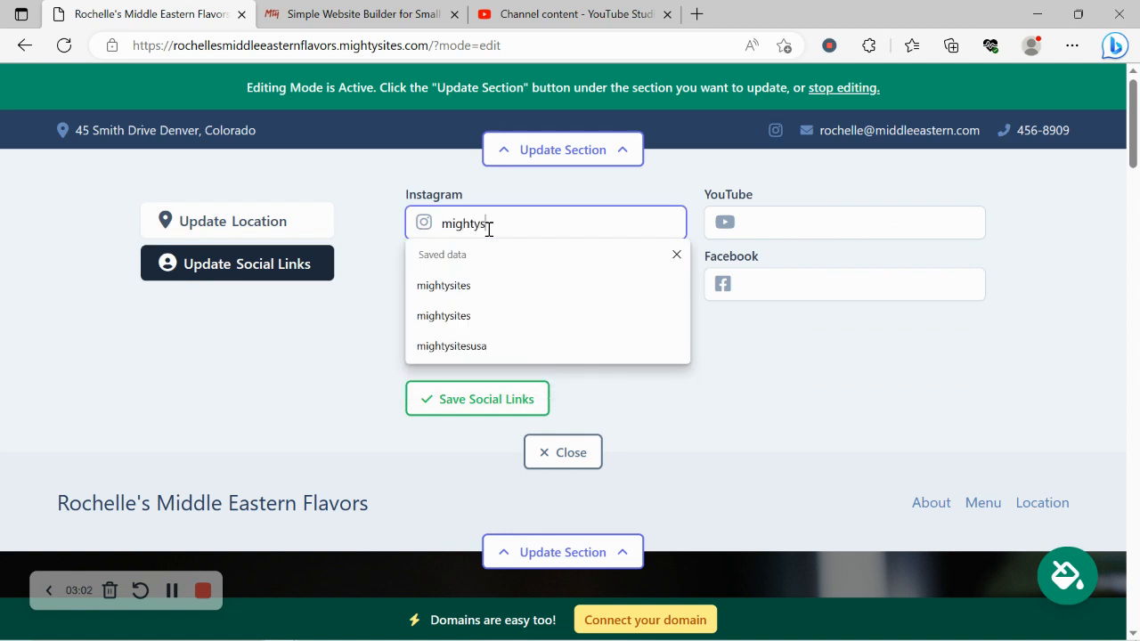
{"action": "type", "text": "ites"}
{"action": "key", "text": "Return"}
{"action": "left_click", "coordinate": [504, 281]}
{"action": "type", "text": "mightyusa"}
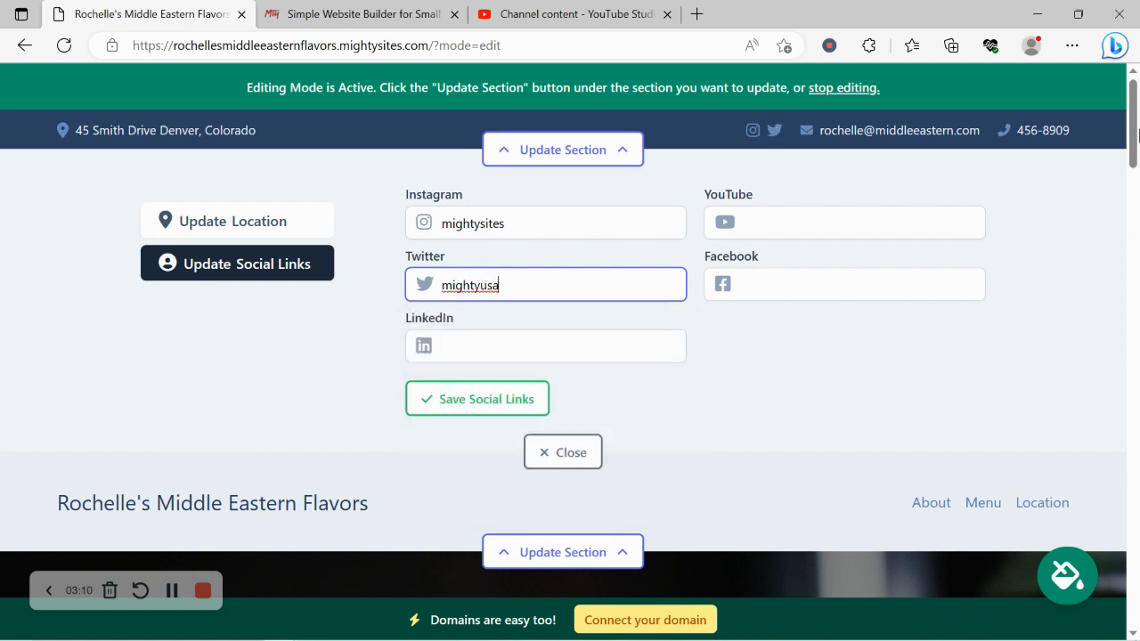
{"action": "scroll", "coordinate": [1137, 394], "scroll_direction": "down", "scroll_amount": 1}
{"action": "left_click_drag", "start_coordinate": [1138, 390], "coordinate": [1137, 107]}
{"action": "left_click", "coordinate": [476, 403]}
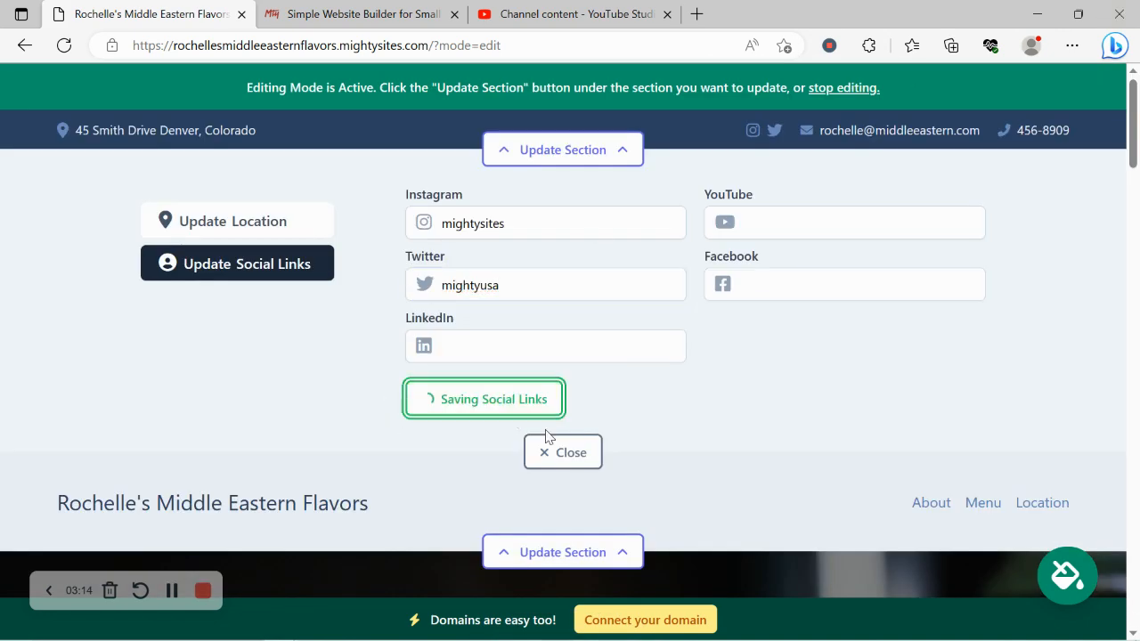
{"action": "left_click", "coordinate": [569, 452]}
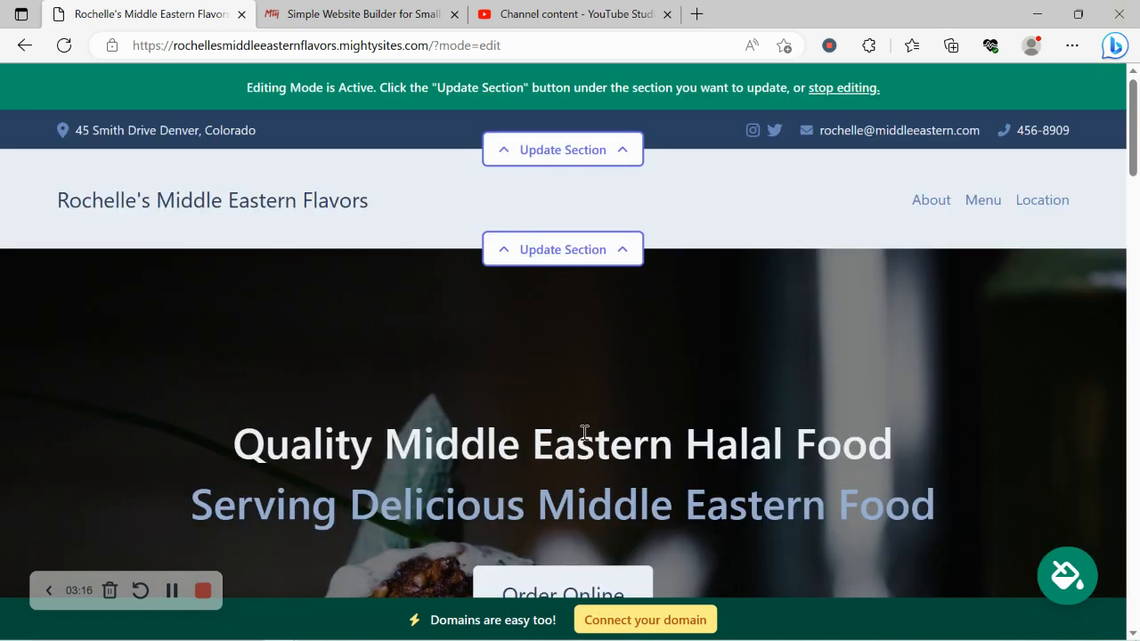
Page through the colour theme swatches and preview the red theme.
{"action": "scroll", "coordinate": [584, 433], "scroll_direction": "down", "scroll_amount": 6}
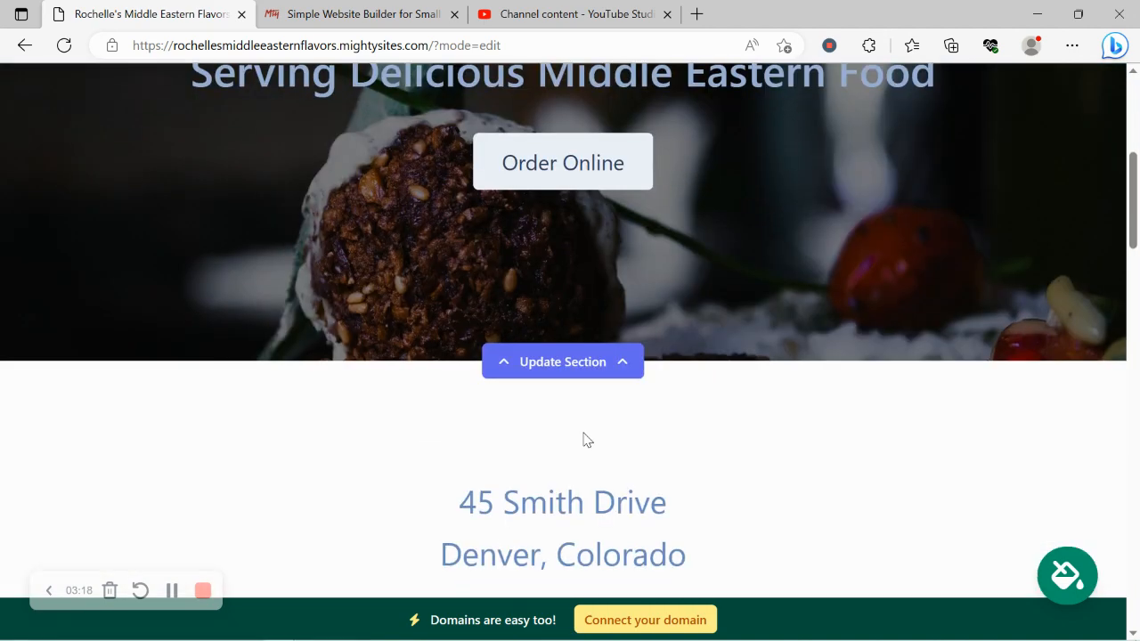
{"action": "scroll", "coordinate": [584, 436], "scroll_direction": "up", "scroll_amount": 5}
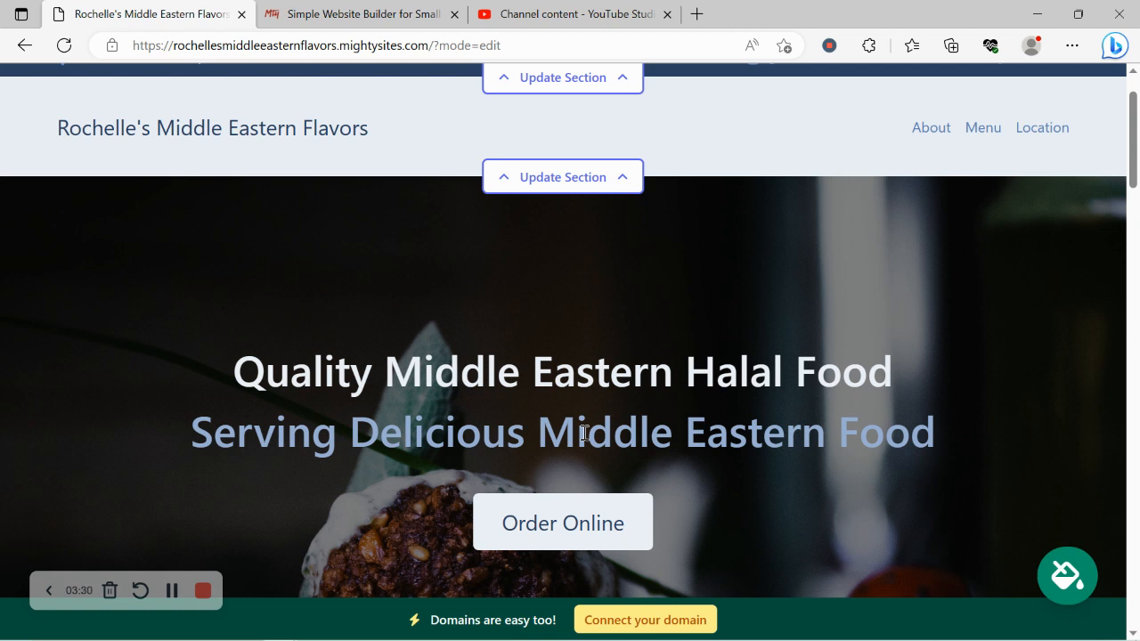
{"action": "left_click", "coordinate": [1076, 585]}
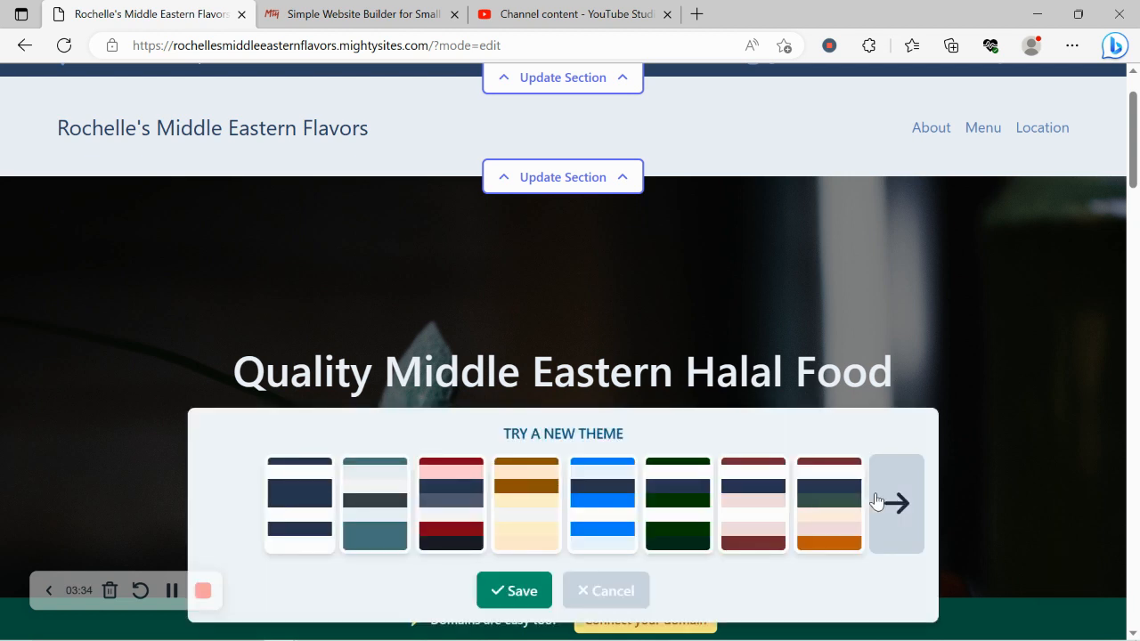
{"action": "left_click", "coordinate": [876, 501]}
{"action": "left_click", "coordinate": [875, 501]}
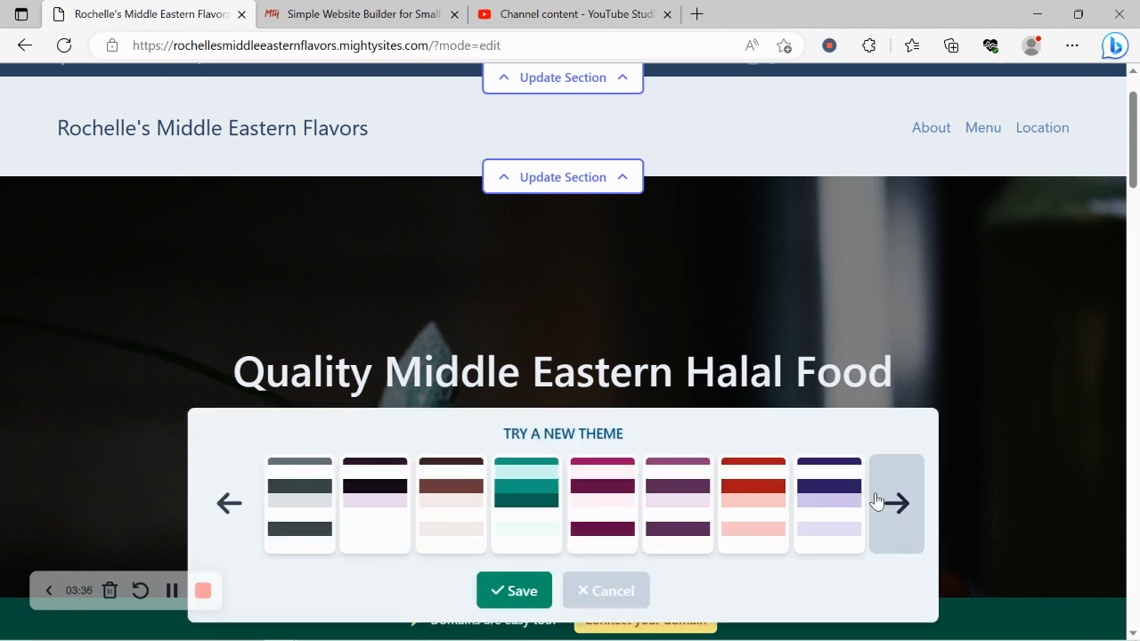
{"action": "left_click", "coordinate": [875, 501]}
{"action": "left_click", "coordinate": [875, 502]}
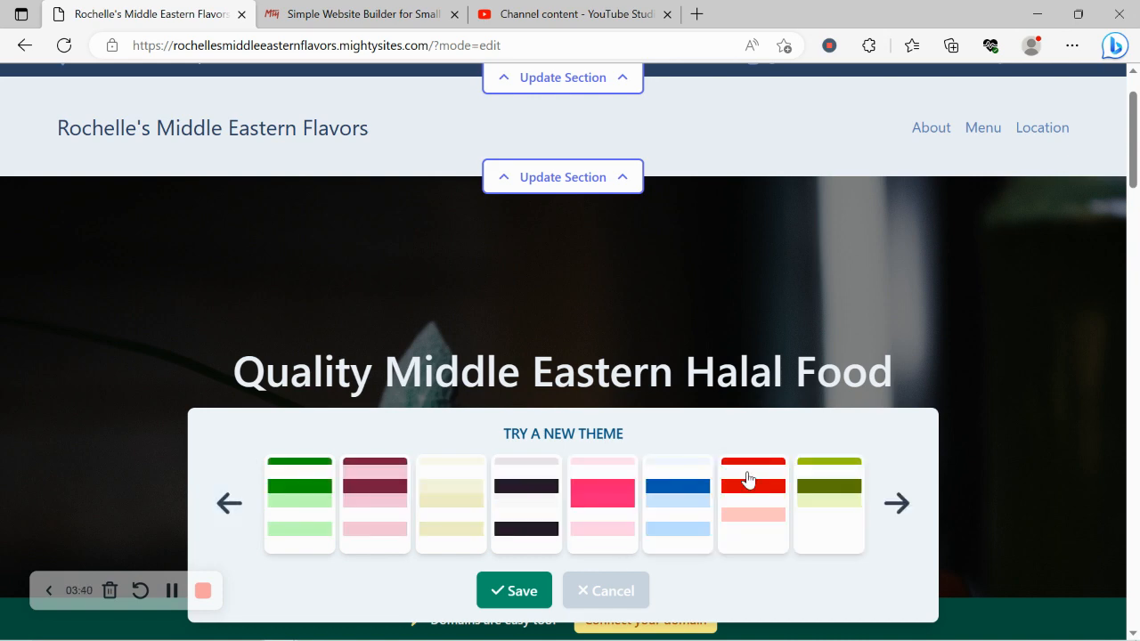
{"action": "left_click", "coordinate": [748, 478]}
Pick the gold-and-white theme and save it for the site.
{"action": "scroll", "coordinate": [748, 479], "scroll_direction": "down", "scroll_amount": 2}
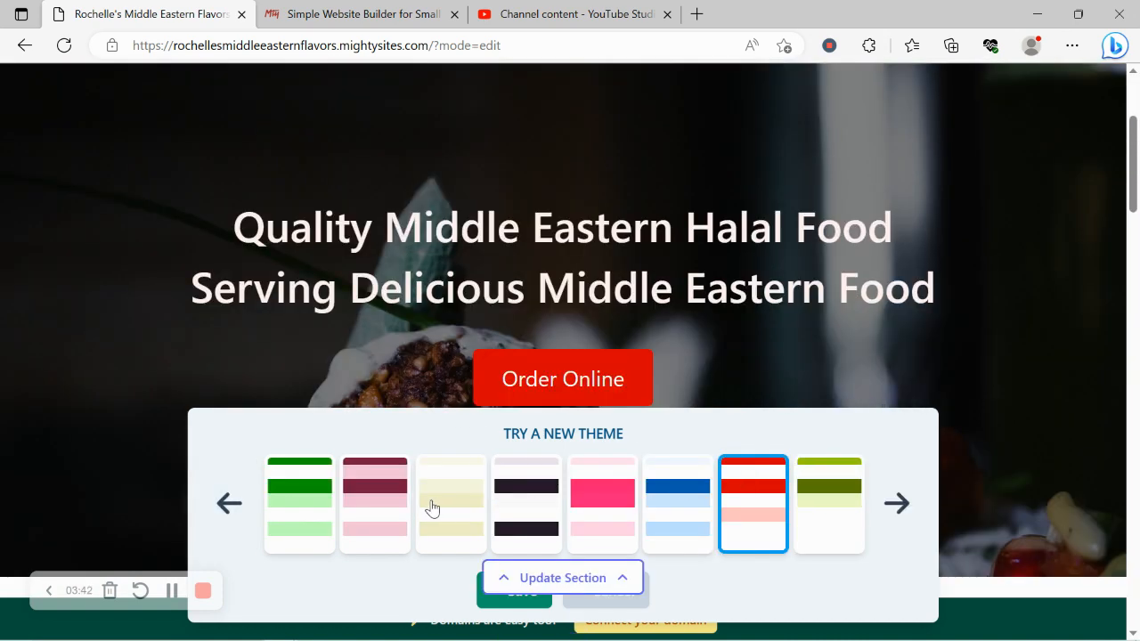
{"action": "left_click", "coordinate": [897, 501]}
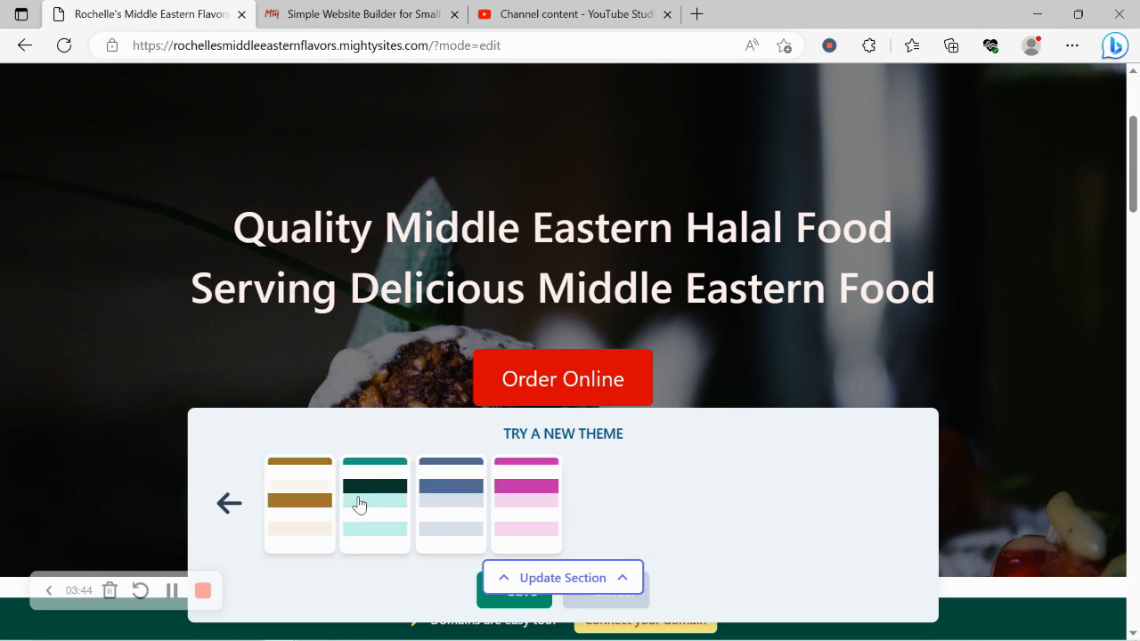
{"action": "scroll", "coordinate": [293, 498], "scroll_direction": "up", "scroll_amount": 1}
{"action": "left_click", "coordinate": [285, 494]}
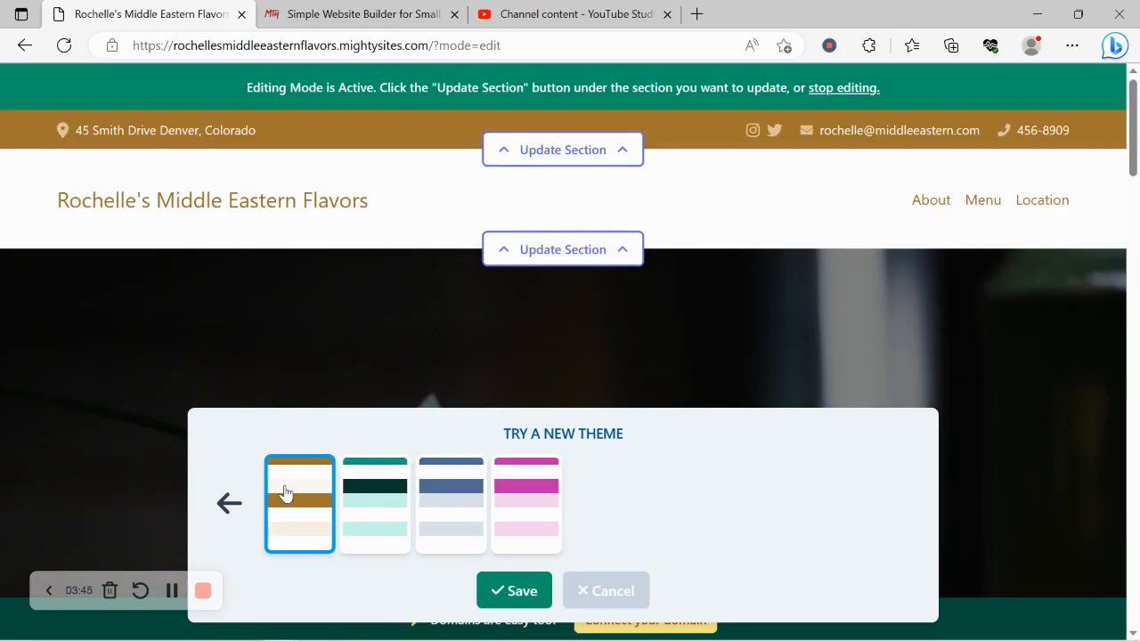
{"action": "left_click", "coordinate": [522, 591]}
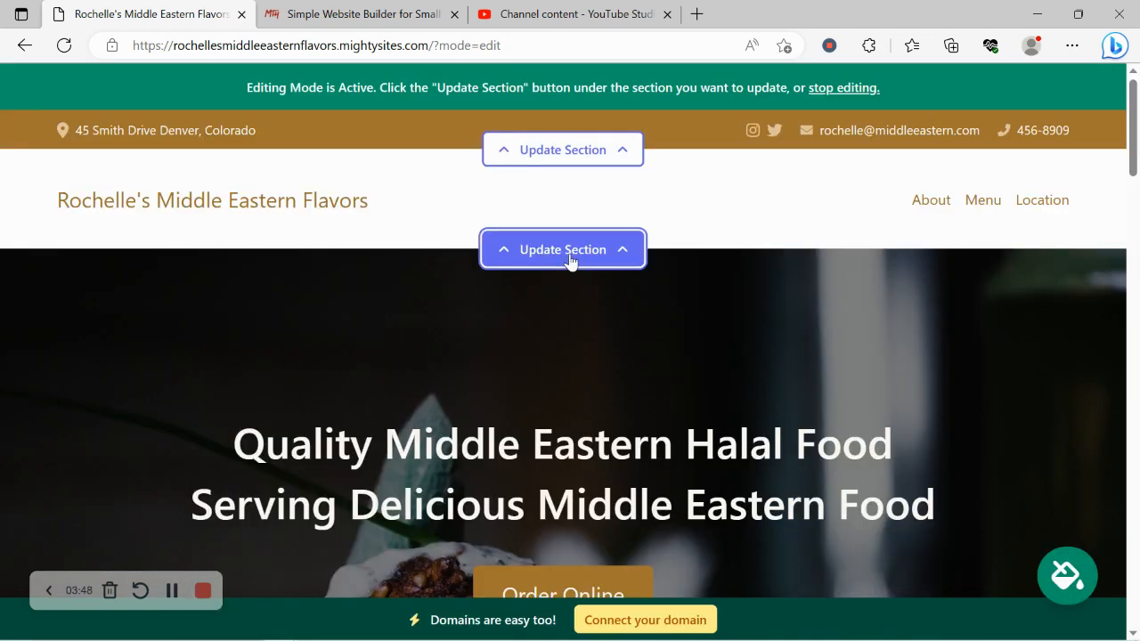
Upload the Mighty Sites logo from Pictures as the header logo and save it.
{"action": "left_click", "coordinate": [563, 249]}
{"action": "left_click", "coordinate": [284, 354]}
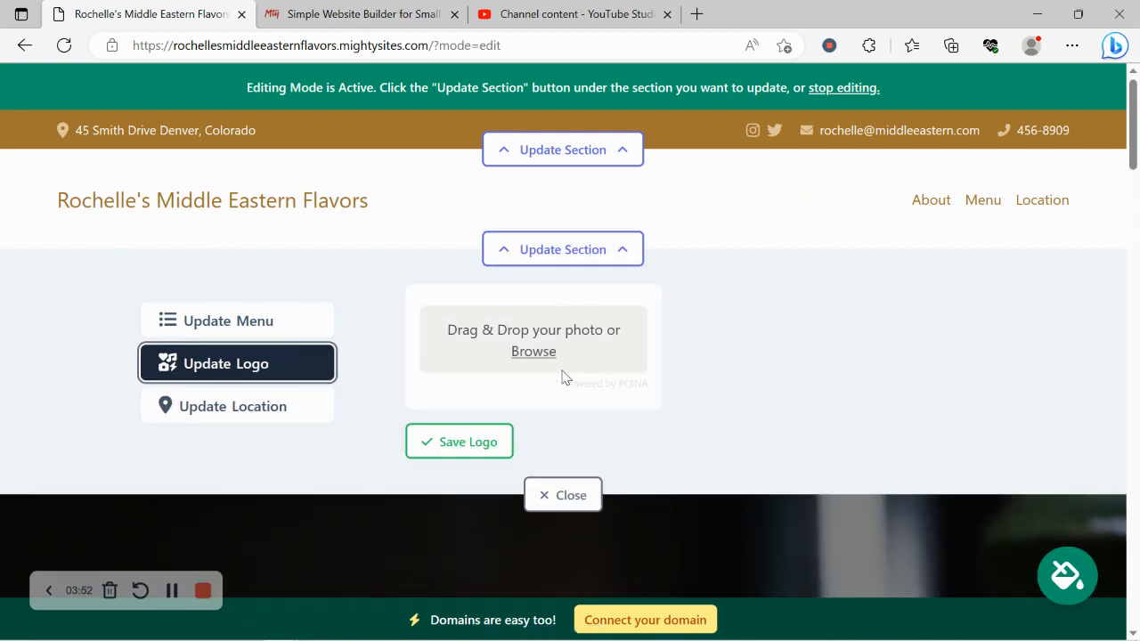
{"action": "left_click", "coordinate": [534, 351]}
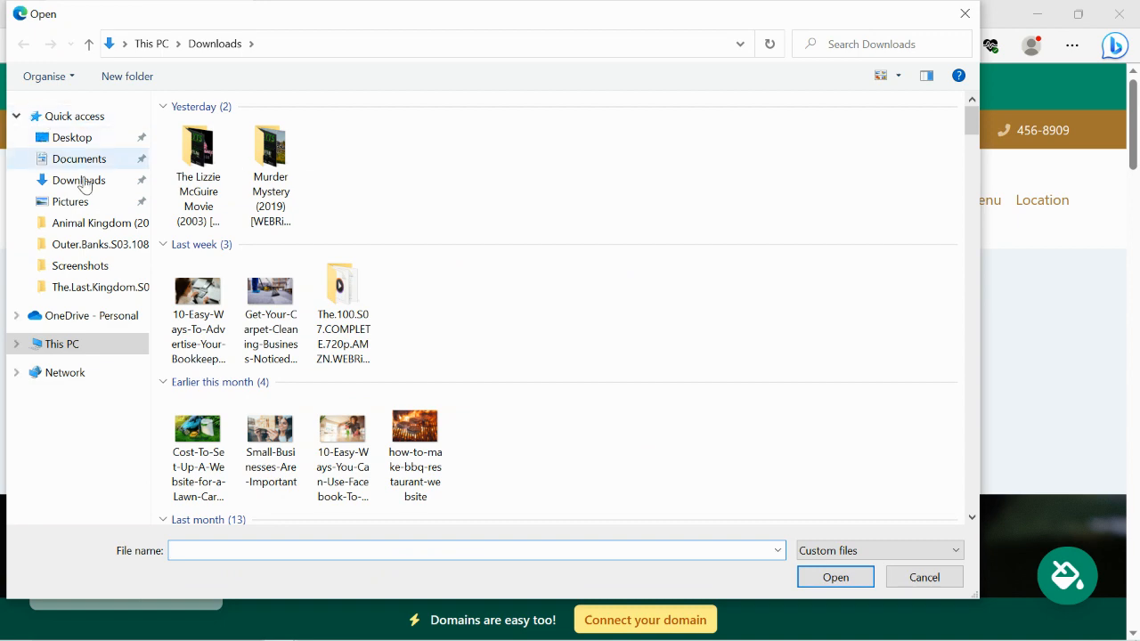
{"action": "left_click", "coordinate": [84, 202]}
{"action": "double_click", "coordinate": [489, 162]}
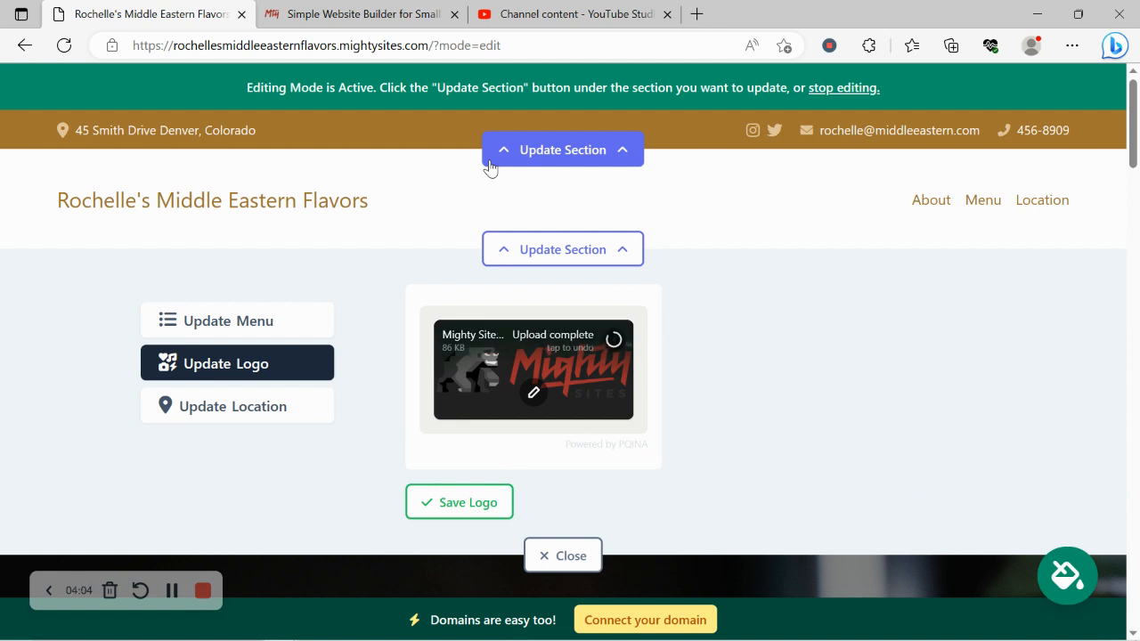
{"action": "left_click", "coordinate": [488, 504]}
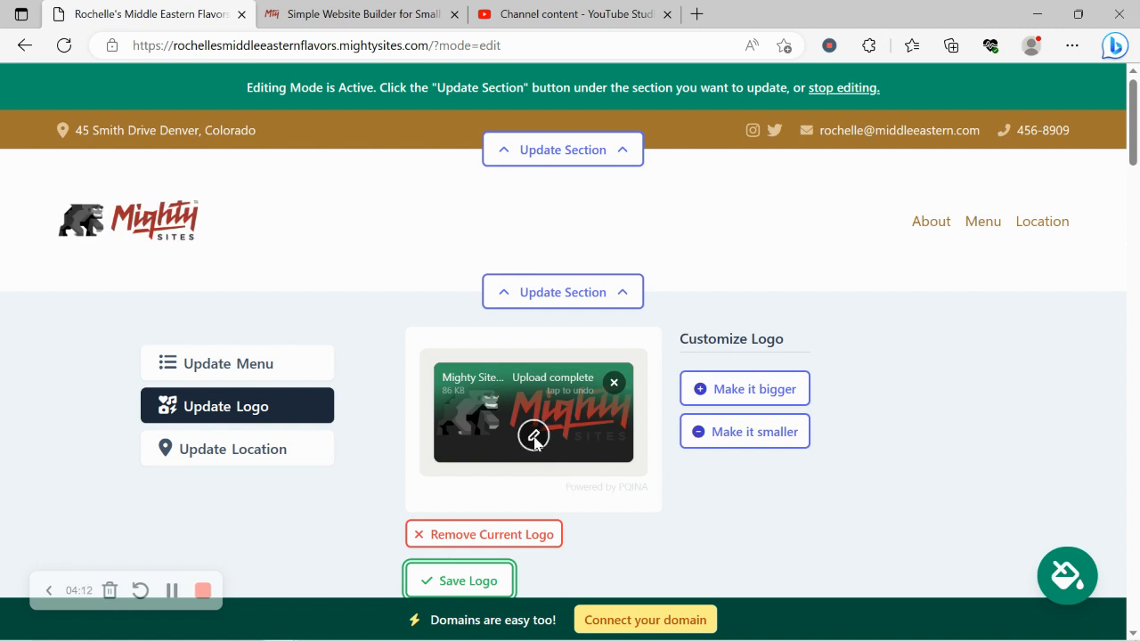
Enlarge the header logo, save the change, and close the logo editor.
{"action": "left_click", "coordinate": [775, 400]}
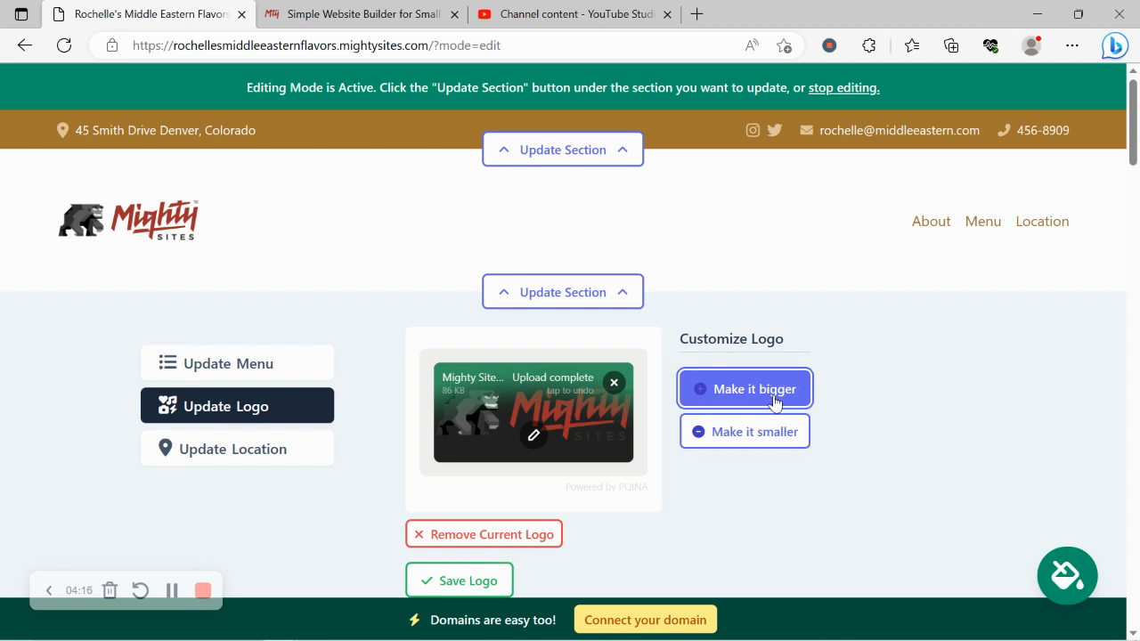
{"action": "left_click", "coordinate": [775, 401]}
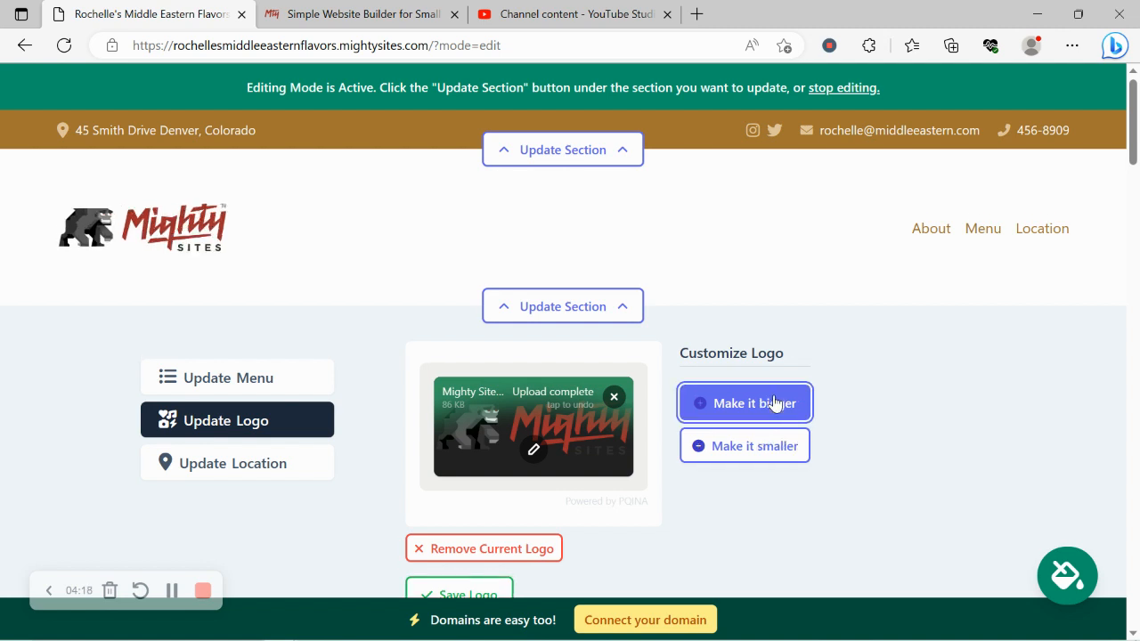
{"action": "left_click", "coordinate": [481, 589]}
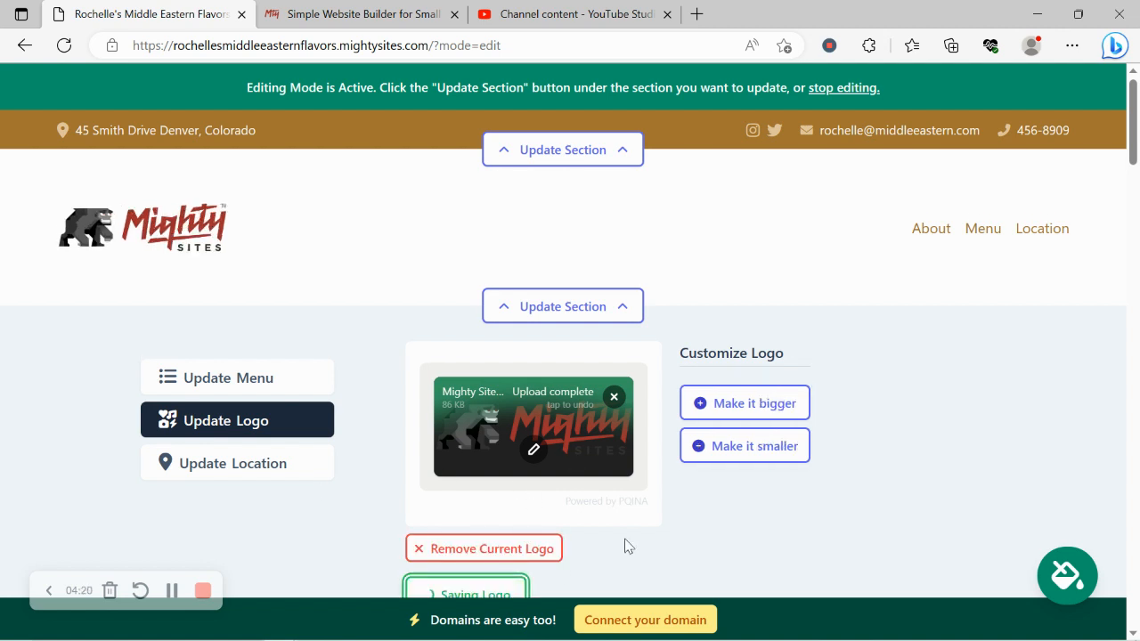
{"action": "scroll", "coordinate": [626, 546], "scroll_direction": "down", "scroll_amount": 2}
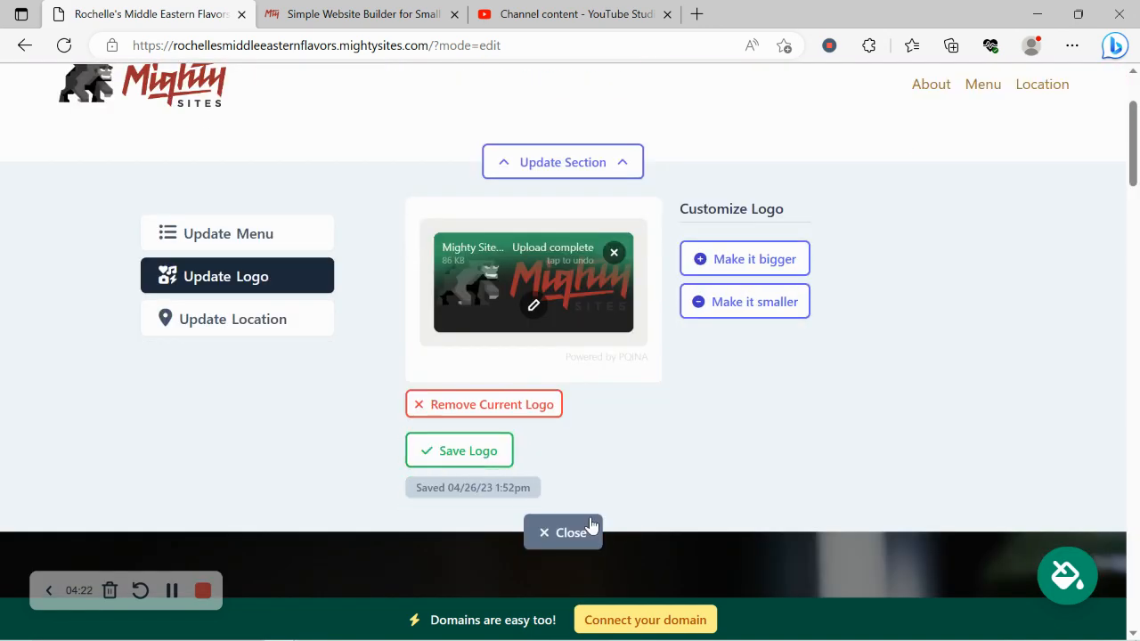
{"action": "left_click", "coordinate": [591, 527]}
{"action": "scroll", "coordinate": [591, 525], "scroll_direction": "down", "scroll_amount": 2}
Open the hero section's image options and browse the stock photo library.
{"action": "left_click", "coordinate": [552, 418]}
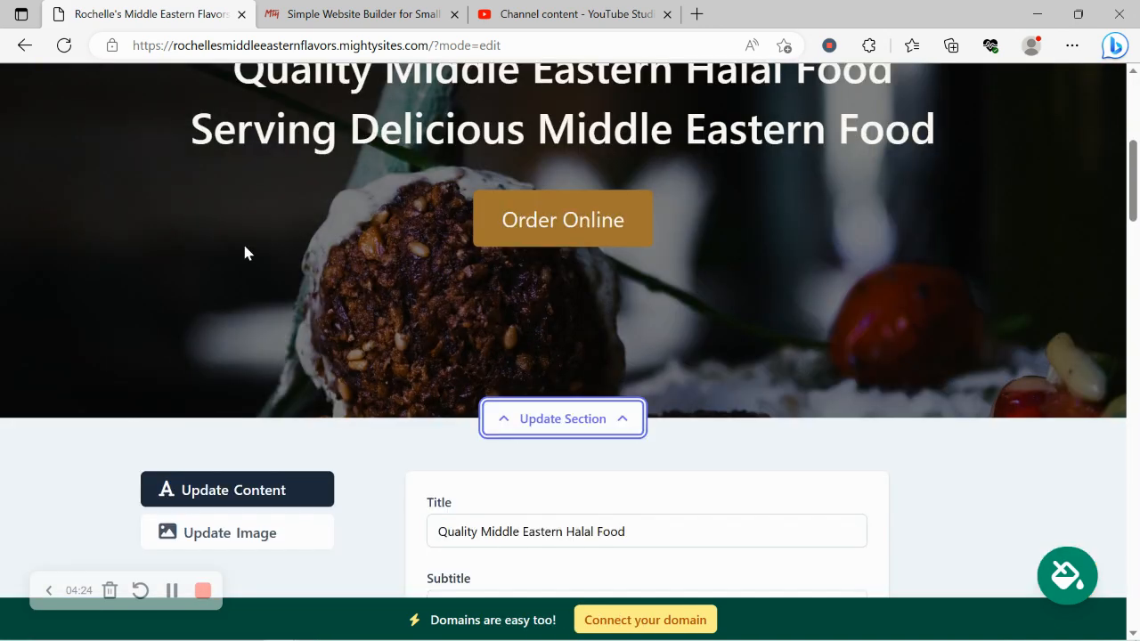
{"action": "scroll", "coordinate": [247, 252], "scroll_direction": "down", "scroll_amount": 2}
{"action": "left_click", "coordinate": [270, 392]}
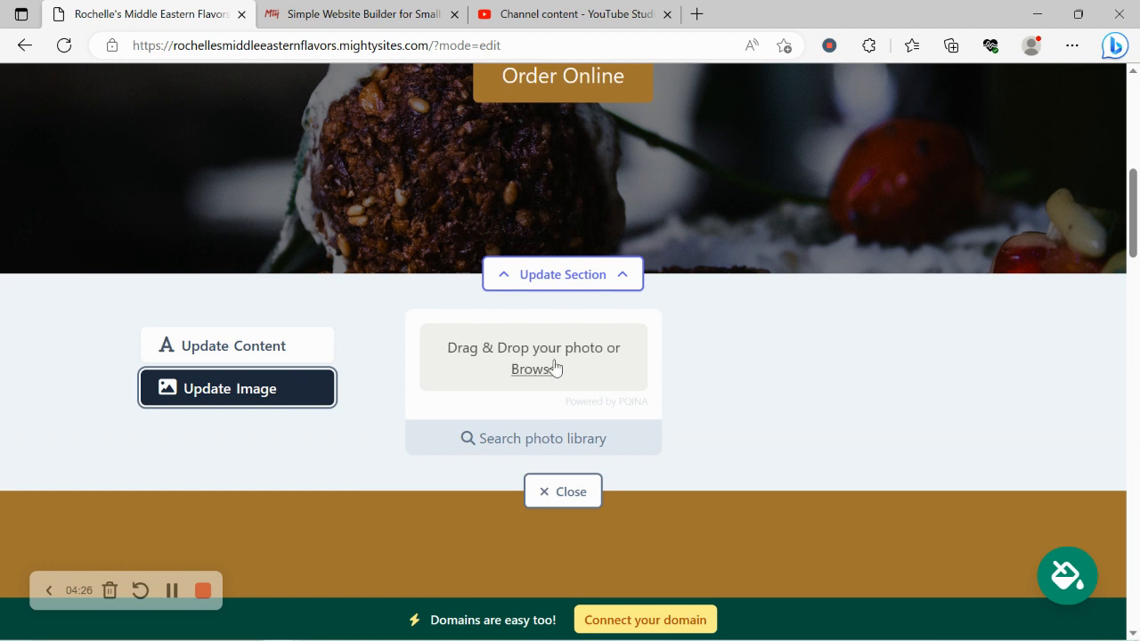
{"action": "left_click", "coordinate": [544, 438]}
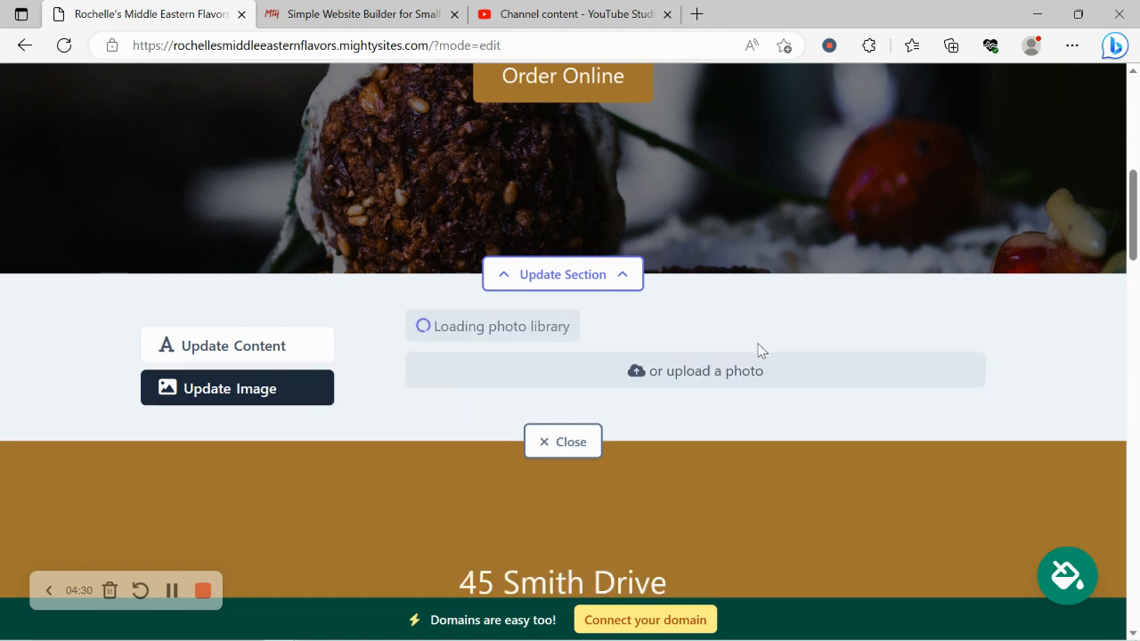
{"action": "scroll", "coordinate": [1033, 400], "scroll_direction": "down", "scroll_amount": 2}
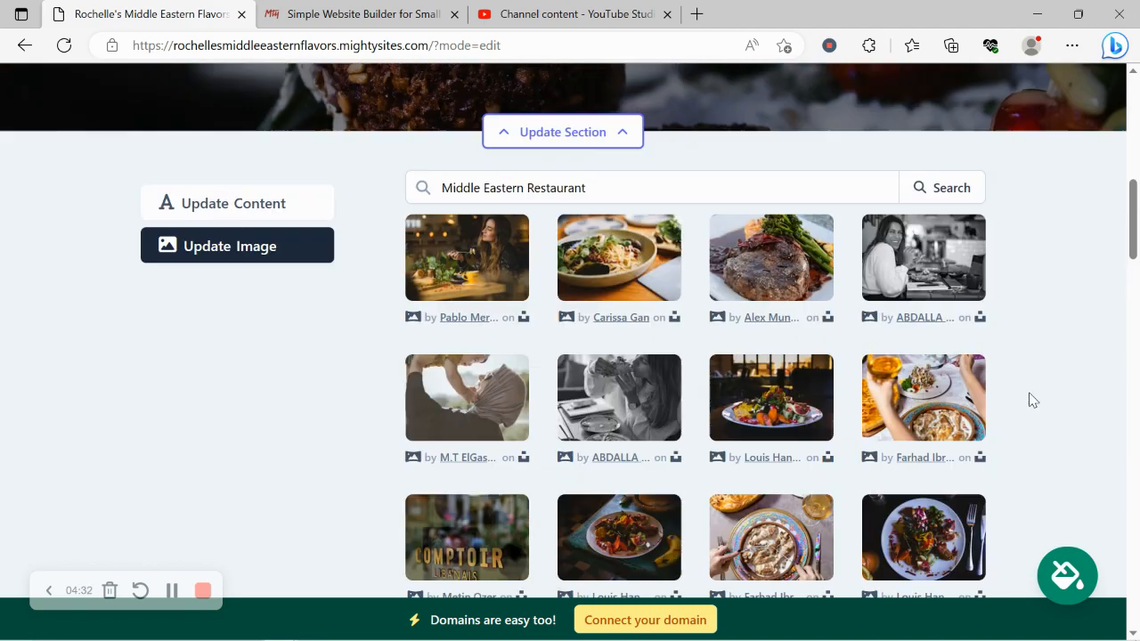
{"action": "scroll", "coordinate": [1032, 400], "scroll_direction": "down", "scroll_amount": 2}
{"action": "scroll", "coordinate": [1033, 399], "scroll_direction": "up", "scroll_amount": 2}
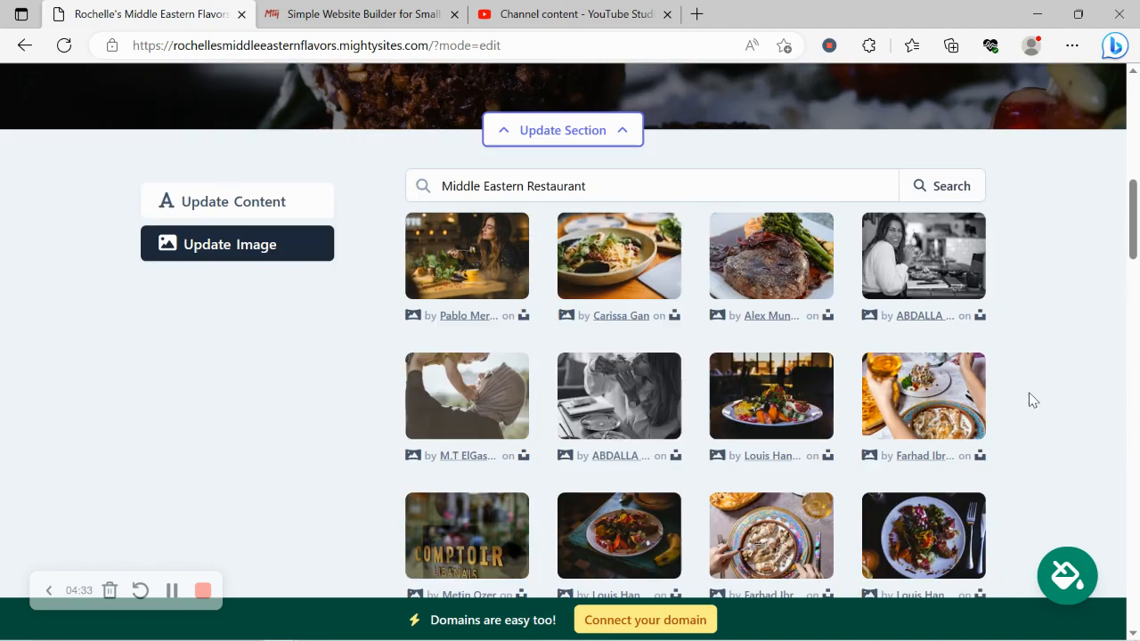
Search the photo library for 'Middle Eastern food'.
{"action": "left_click", "coordinate": [533, 186]}
{"action": "key", "text": "shift+End"}
{"action": "key", "text": "BackSpace"}
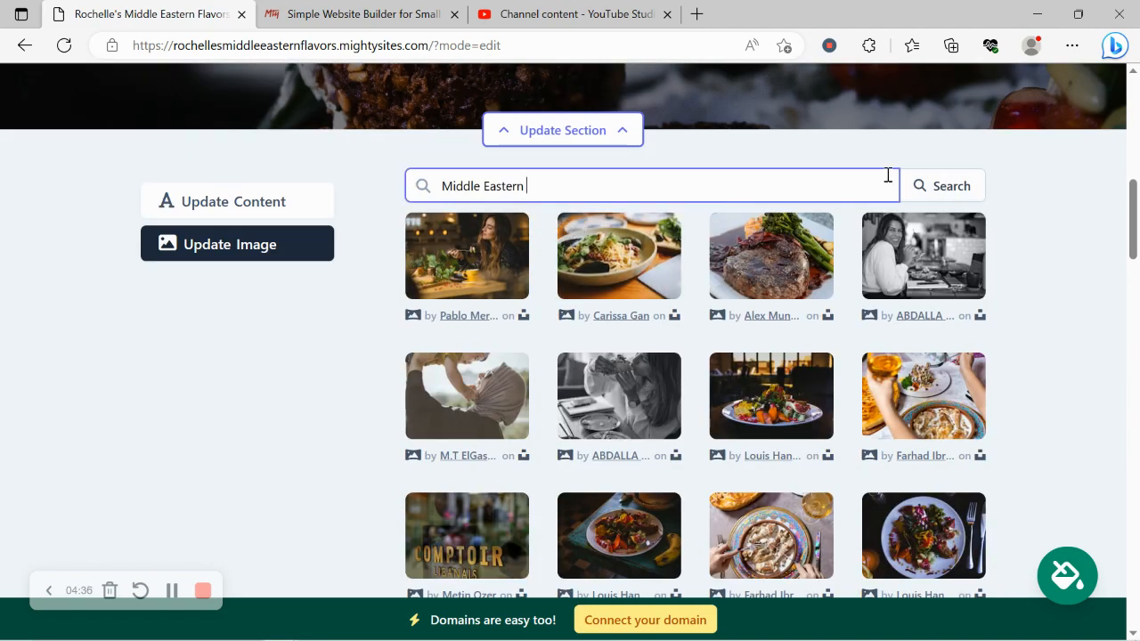
{"action": "left_click", "coordinate": [936, 198]}
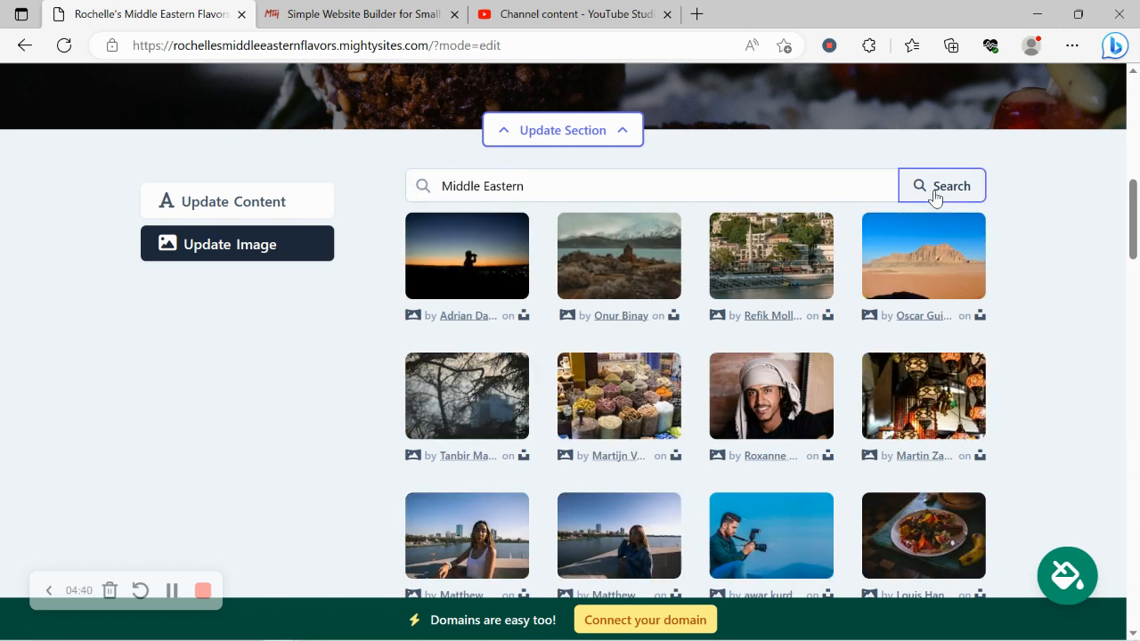
{"action": "left_click", "coordinate": [594, 191]}
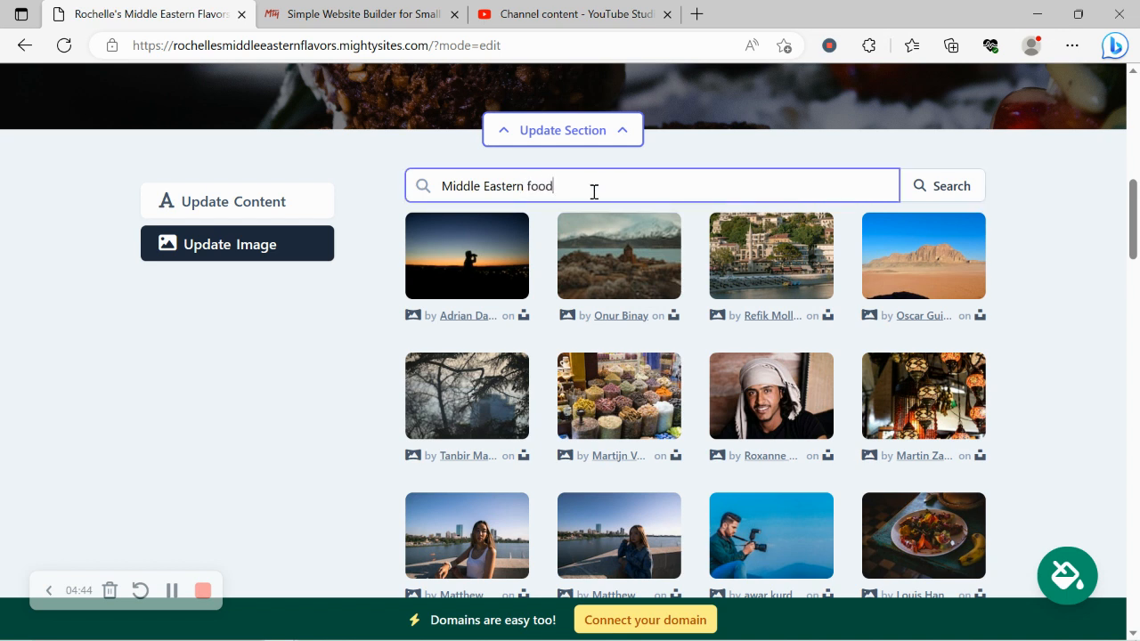
{"action": "left_click", "coordinate": [937, 190]}
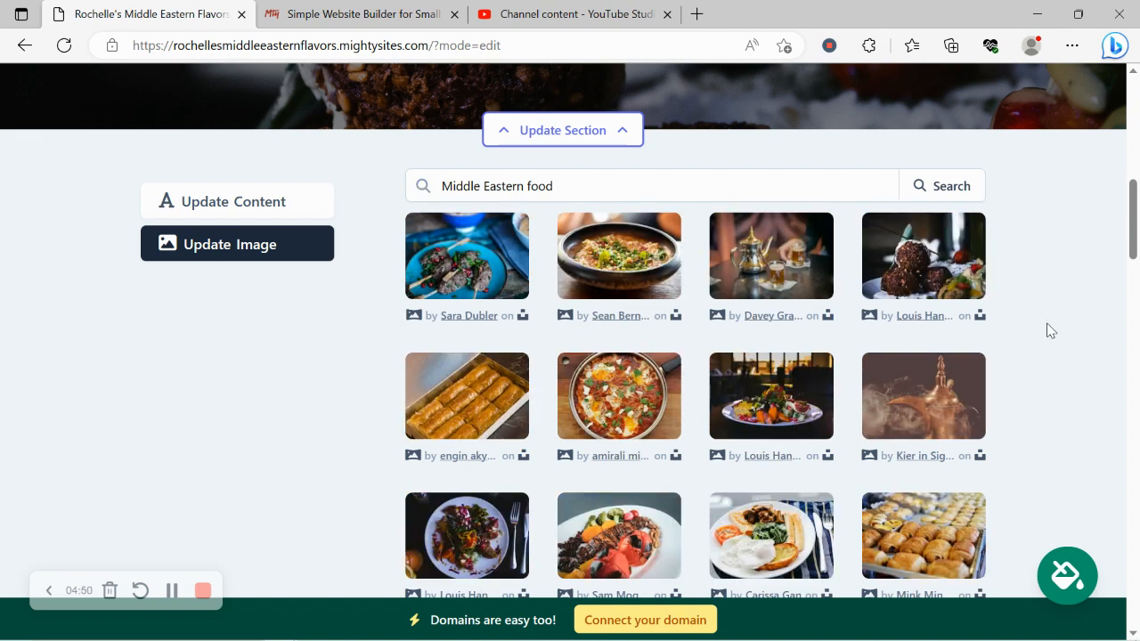
Select the baklava photo and save it as the hero background.
{"action": "scroll", "coordinate": [1050, 331], "scroll_direction": "down", "scroll_amount": 1}
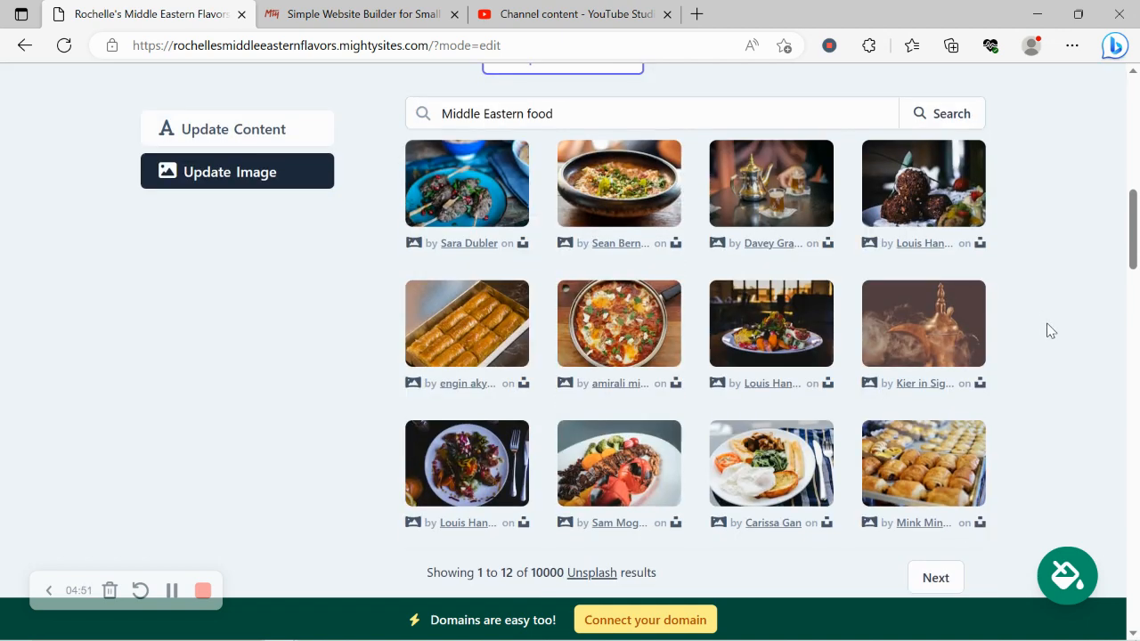
{"action": "left_click", "coordinate": [440, 328]}
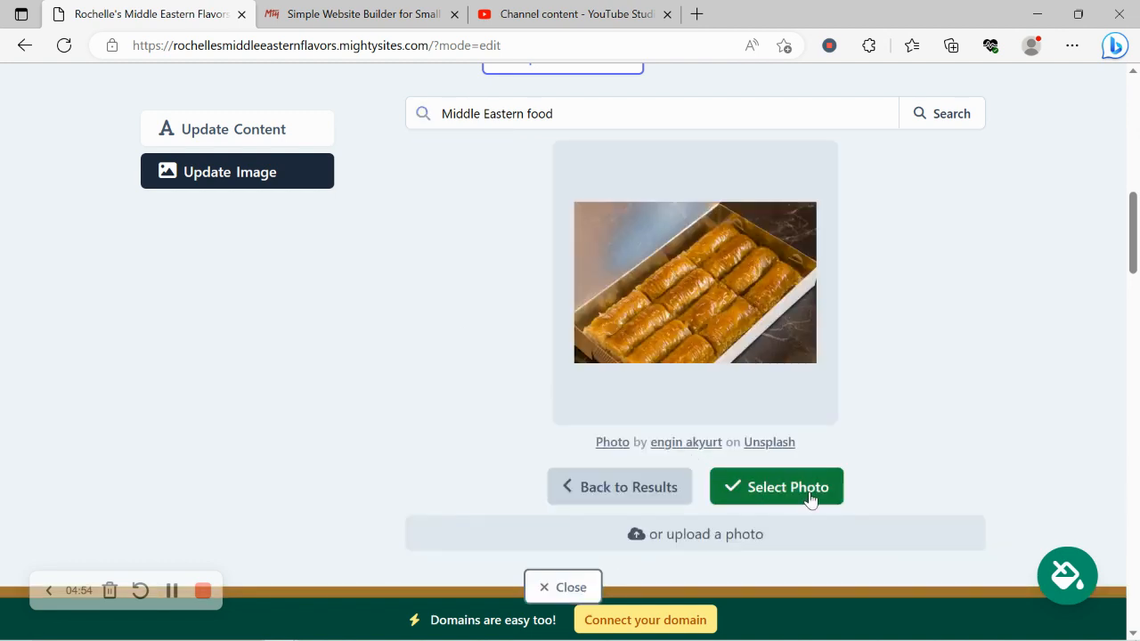
{"action": "left_click", "coordinate": [755, 481]}
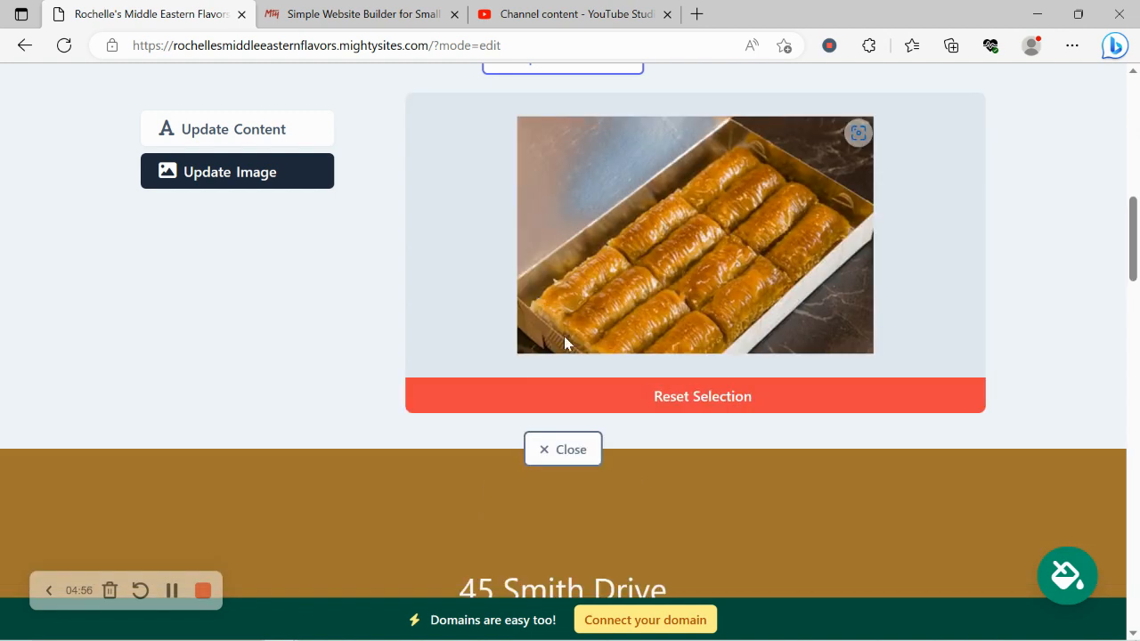
{"action": "left_click", "coordinate": [649, 456]}
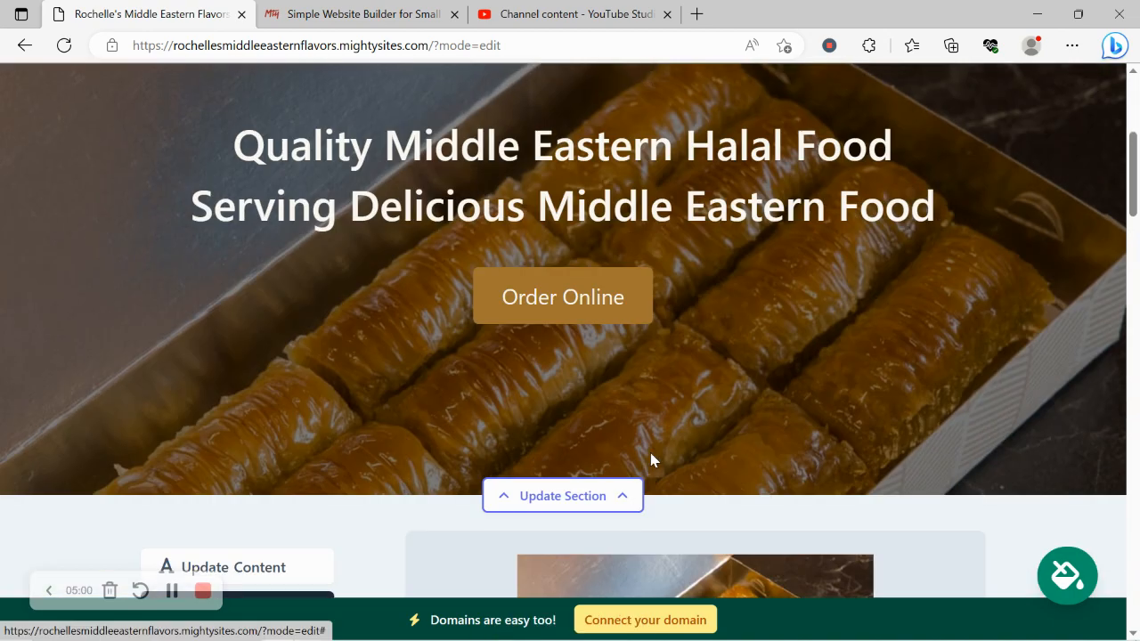
{"action": "scroll", "coordinate": [651, 459], "scroll_direction": "down", "scroll_amount": 4}
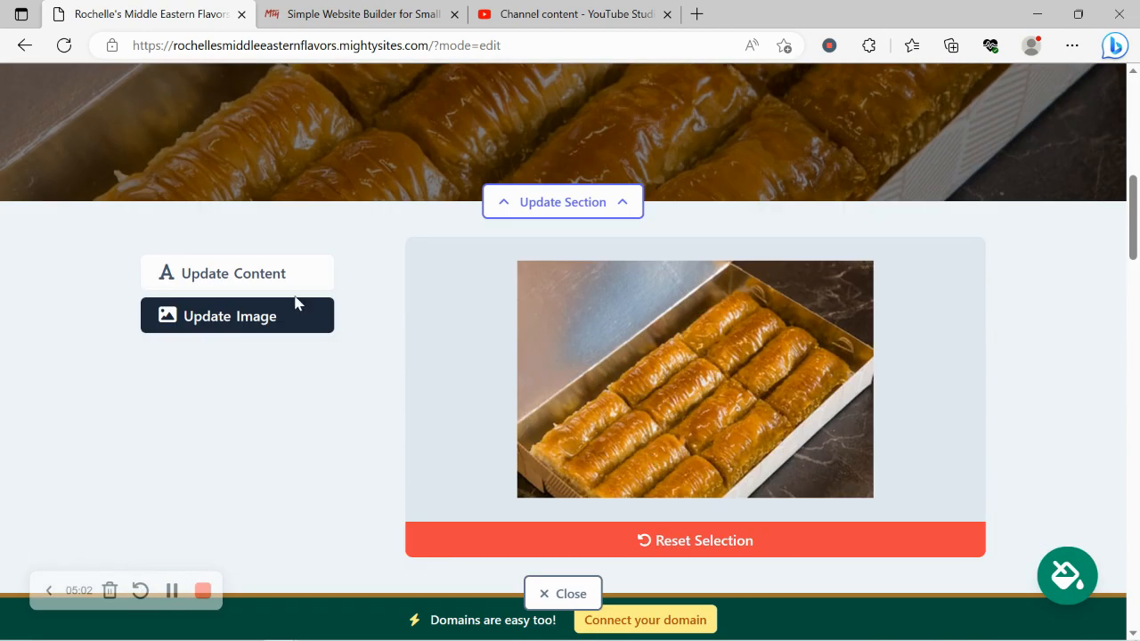
Change the hero button label from 'Order Online' to 'View our Menu'.
{"action": "left_click", "coordinate": [280, 292]}
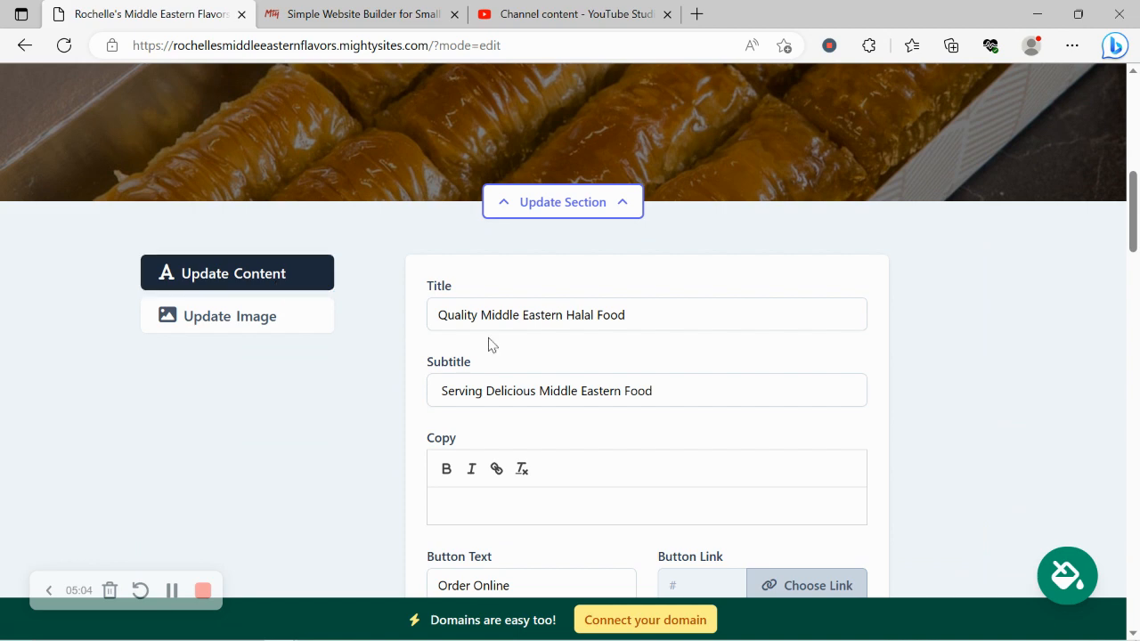
{"action": "scroll", "coordinate": [489, 338], "scroll_direction": "up", "scroll_amount": 6}
{"action": "left_click_drag", "start_coordinate": [198, 368], "coordinate": [982, 499]}
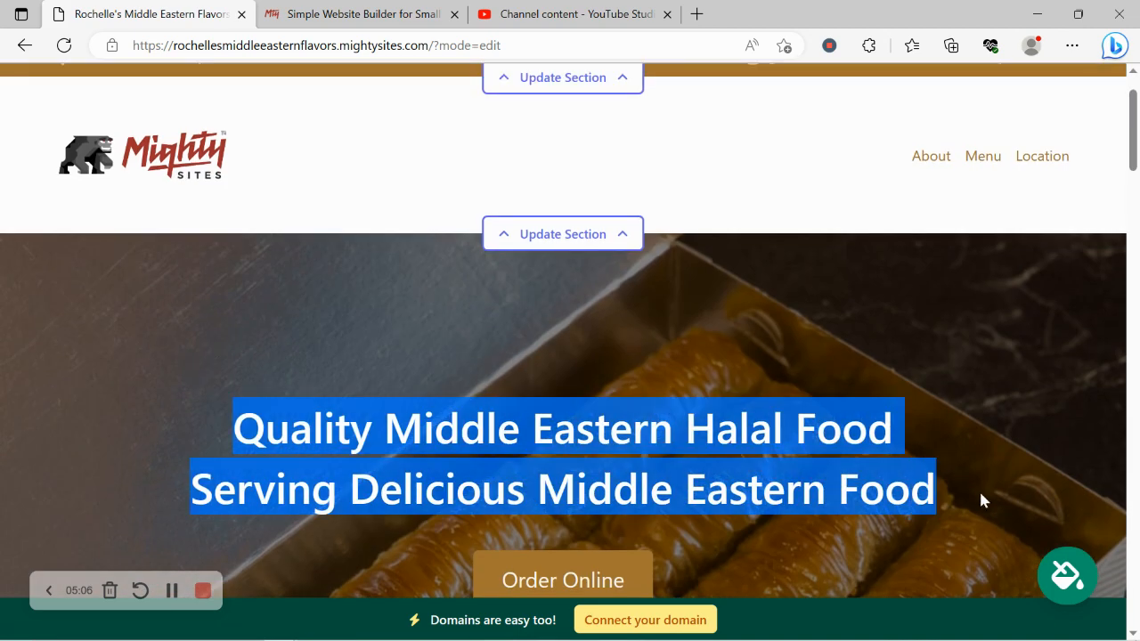
{"action": "left_click", "coordinate": [621, 456]}
{"action": "scroll", "coordinate": [621, 455], "scroll_direction": "down", "scroll_amount": 1}
{"action": "scroll", "coordinate": [567, 387], "scroll_direction": "down", "scroll_amount": 7}
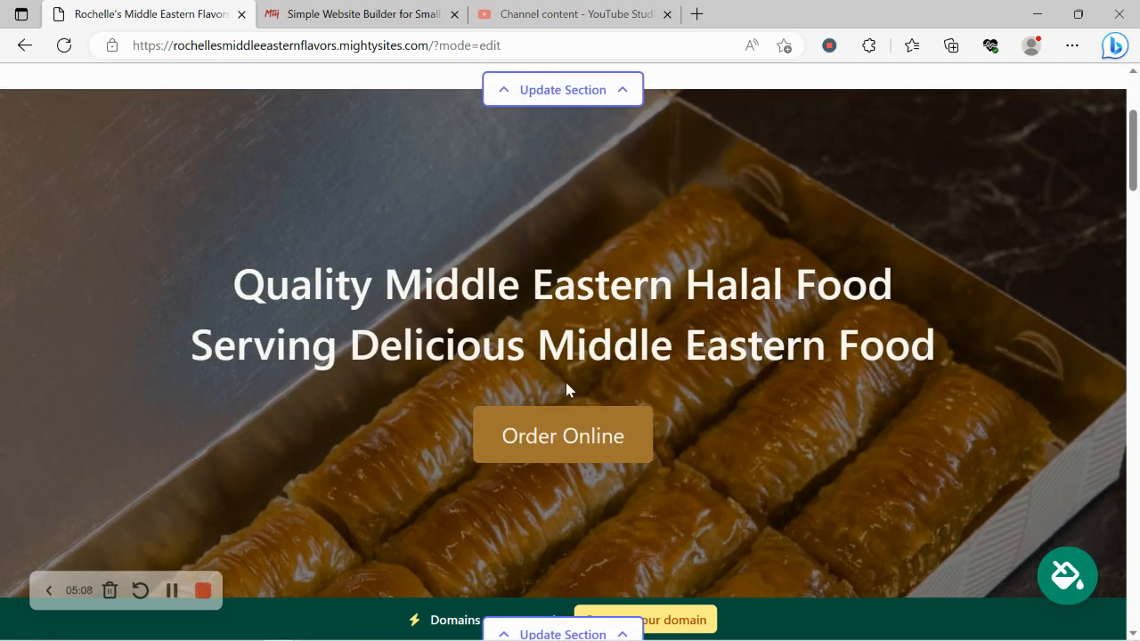
{"action": "scroll", "coordinate": [567, 383], "scroll_direction": "down", "scroll_amount": 1}
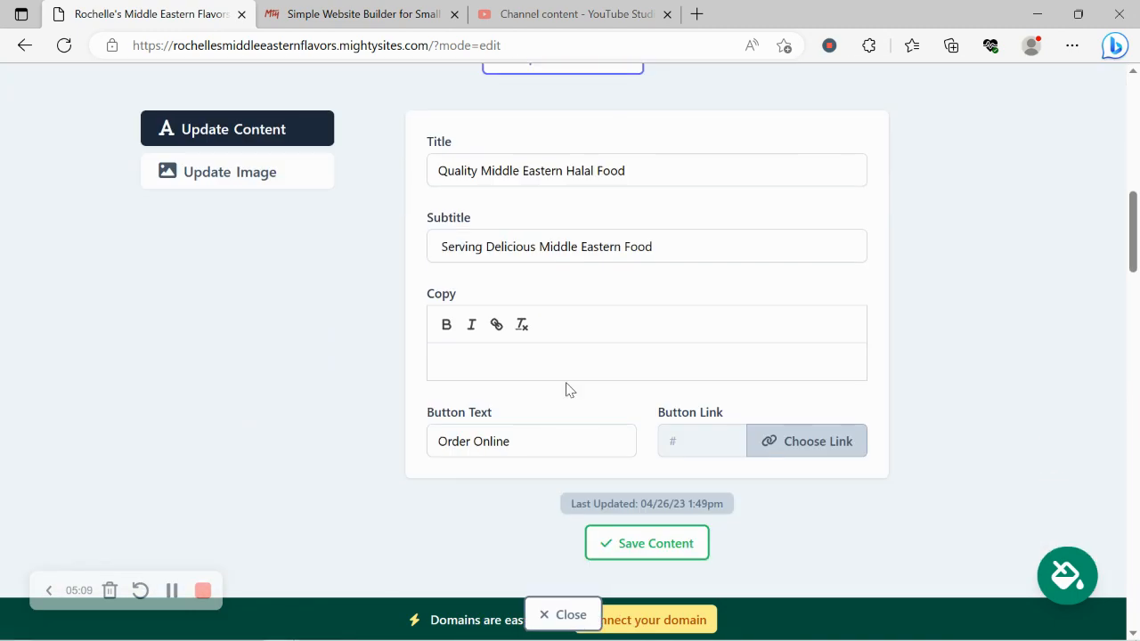
{"action": "left_click", "coordinate": [574, 447]}
{"action": "key", "text": "ctrl+a"}
{"action": "type", "text": "View"}
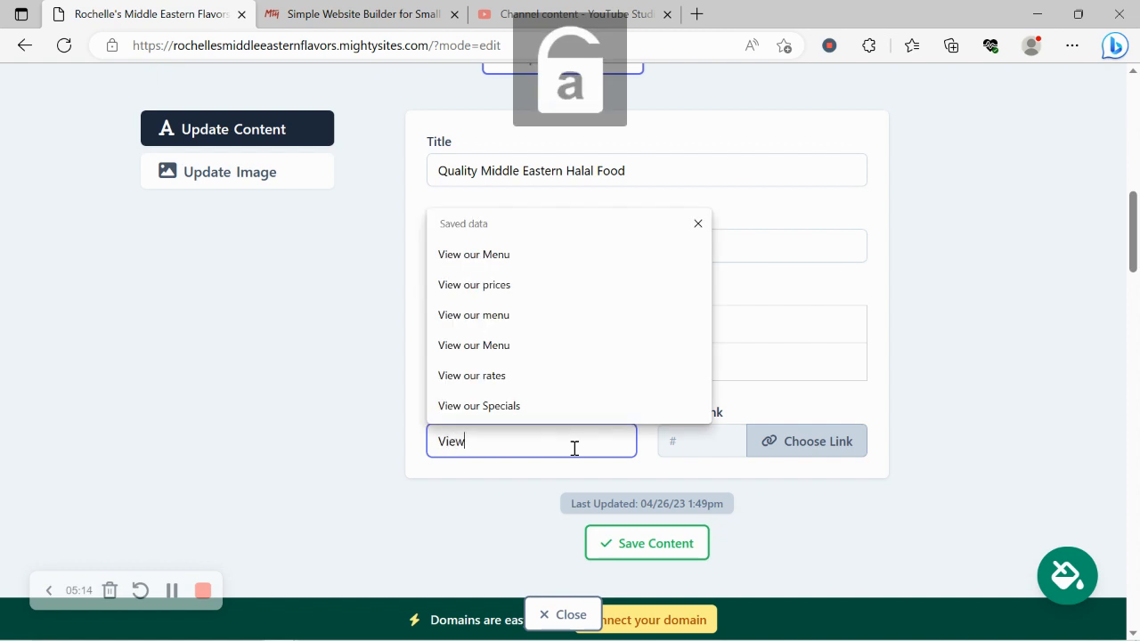
{"action": "type", "text": " our Menu"}
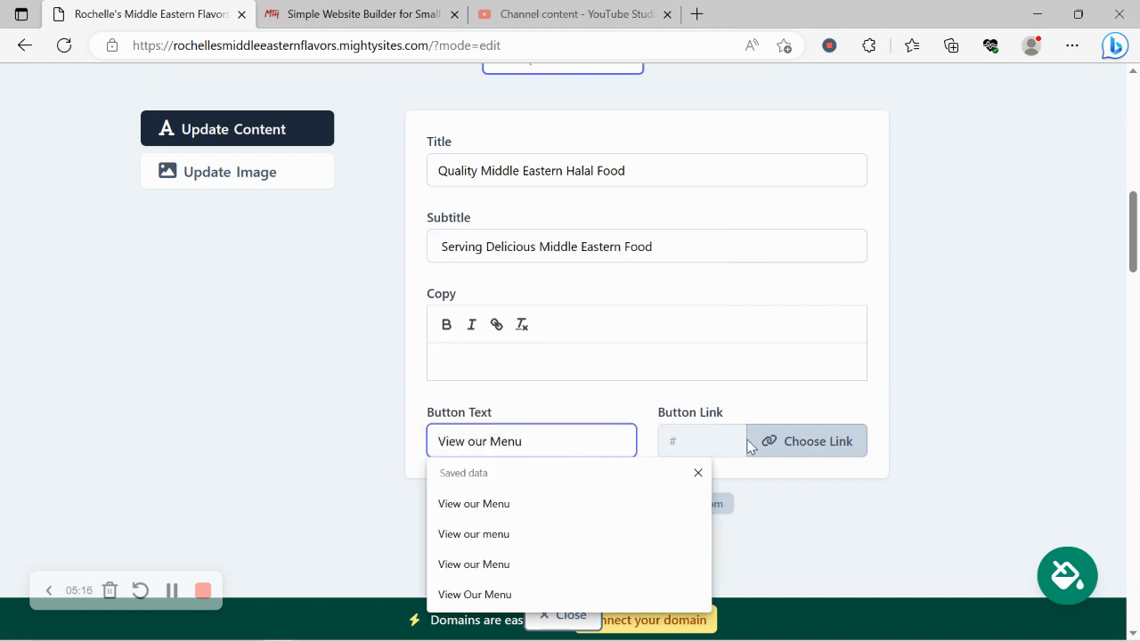
Link the hero button to the uploaded Mighty_Menu.pdf, save the content, and close the panel.
{"action": "left_click", "coordinate": [753, 442]}
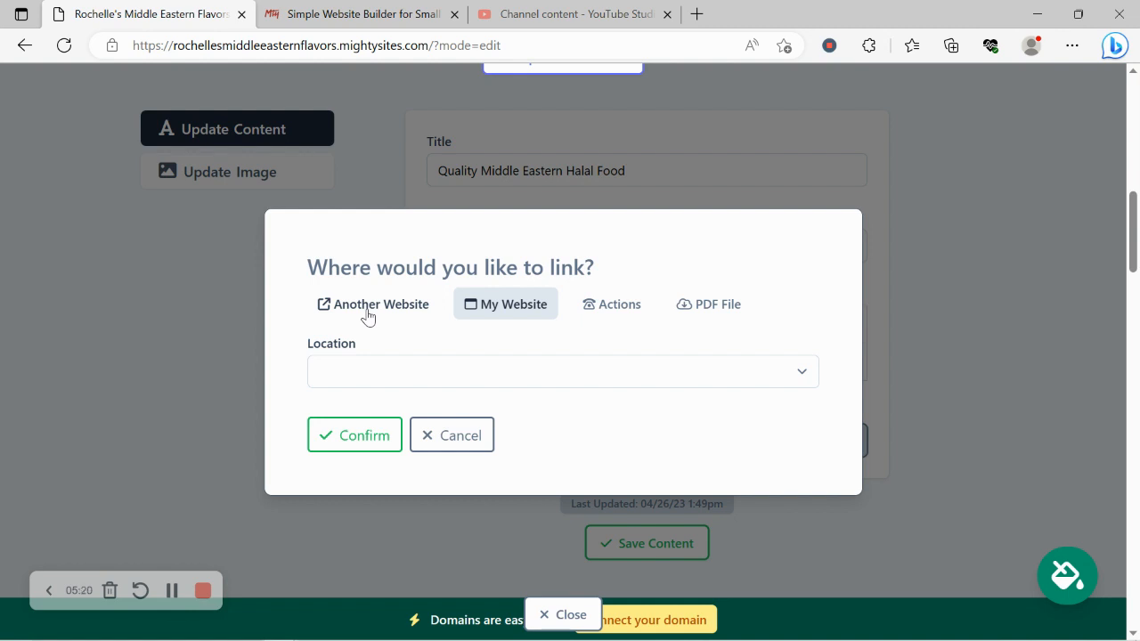
{"action": "left_click", "coordinate": [590, 305]}
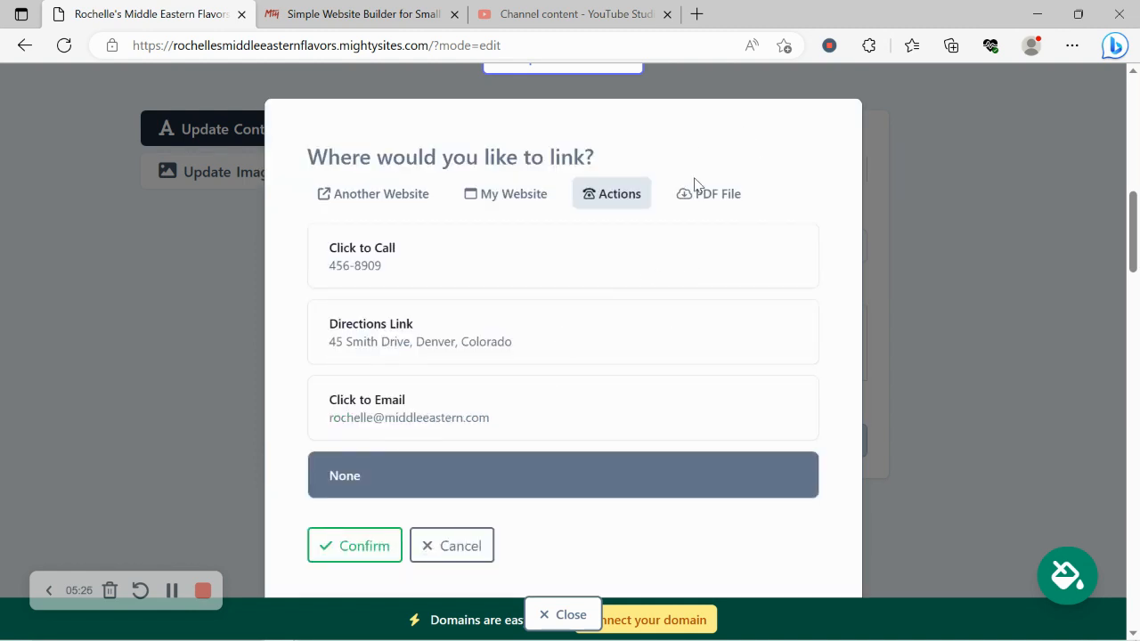
{"action": "left_click", "coordinate": [722, 196]}
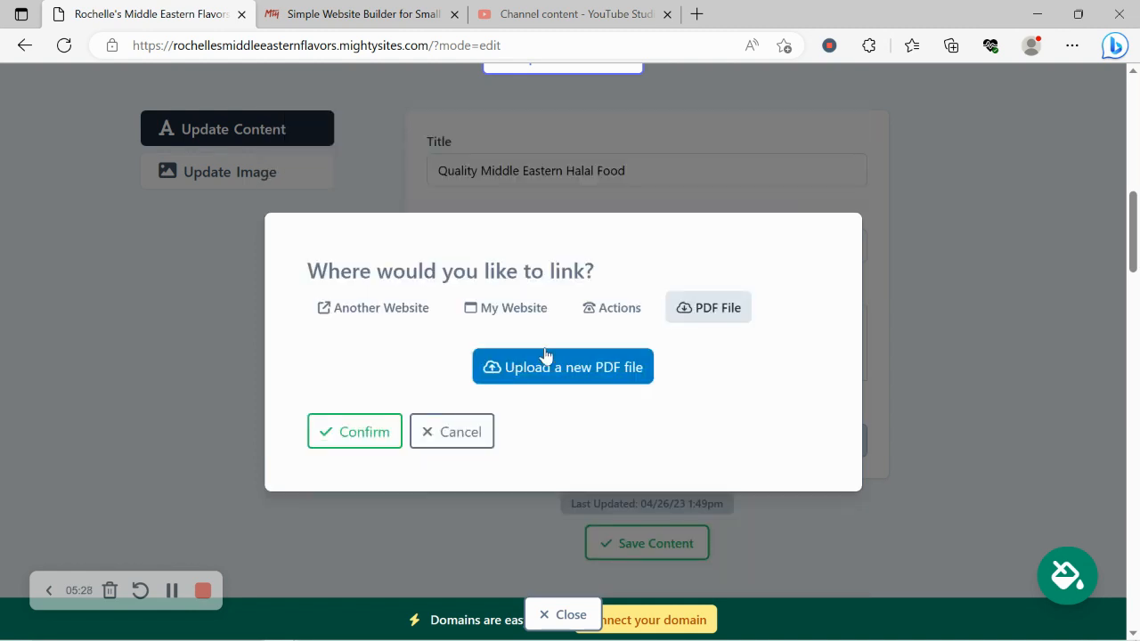
{"action": "left_click", "coordinate": [544, 359]}
{"action": "left_click", "coordinate": [659, 353]}
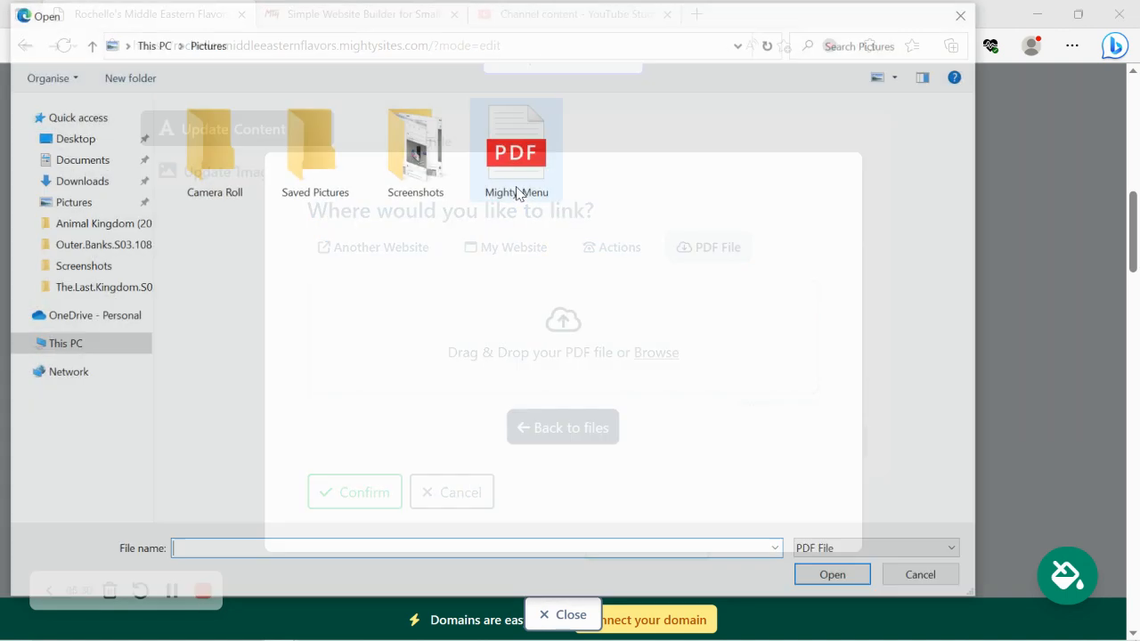
{"action": "double_click", "coordinate": [516, 190]}
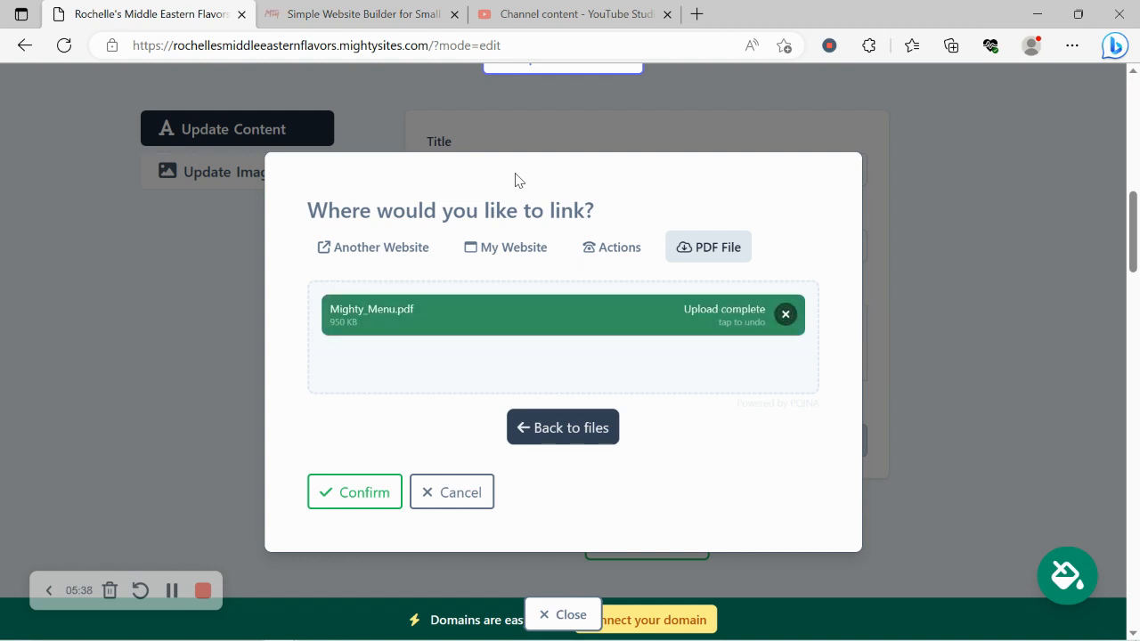
{"action": "left_click", "coordinate": [349, 503]}
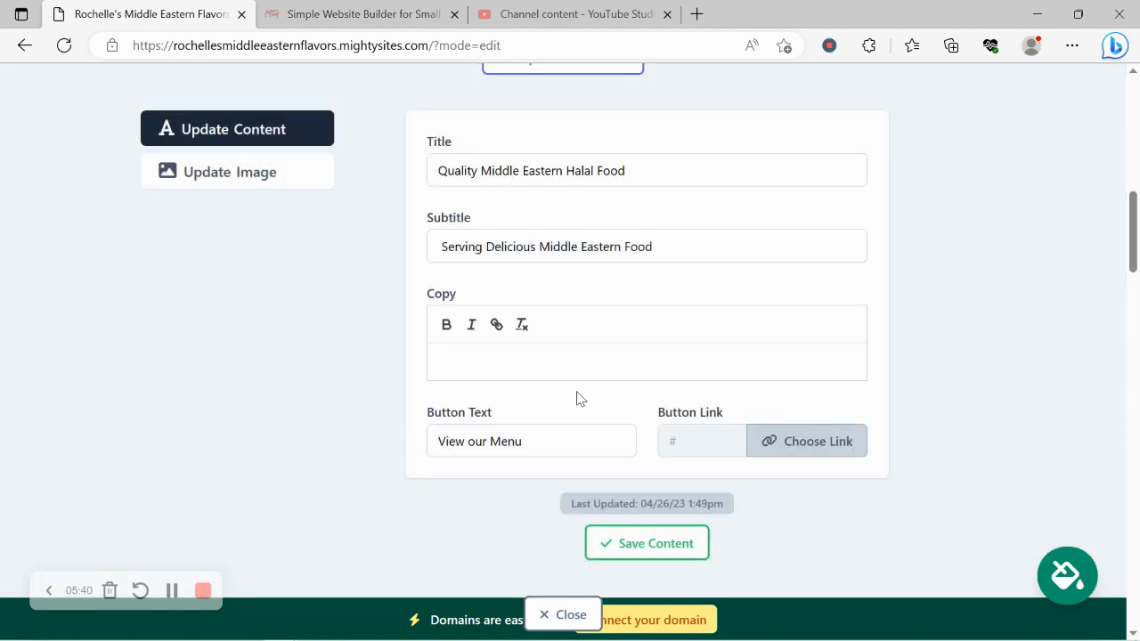
{"action": "left_click", "coordinate": [647, 550]}
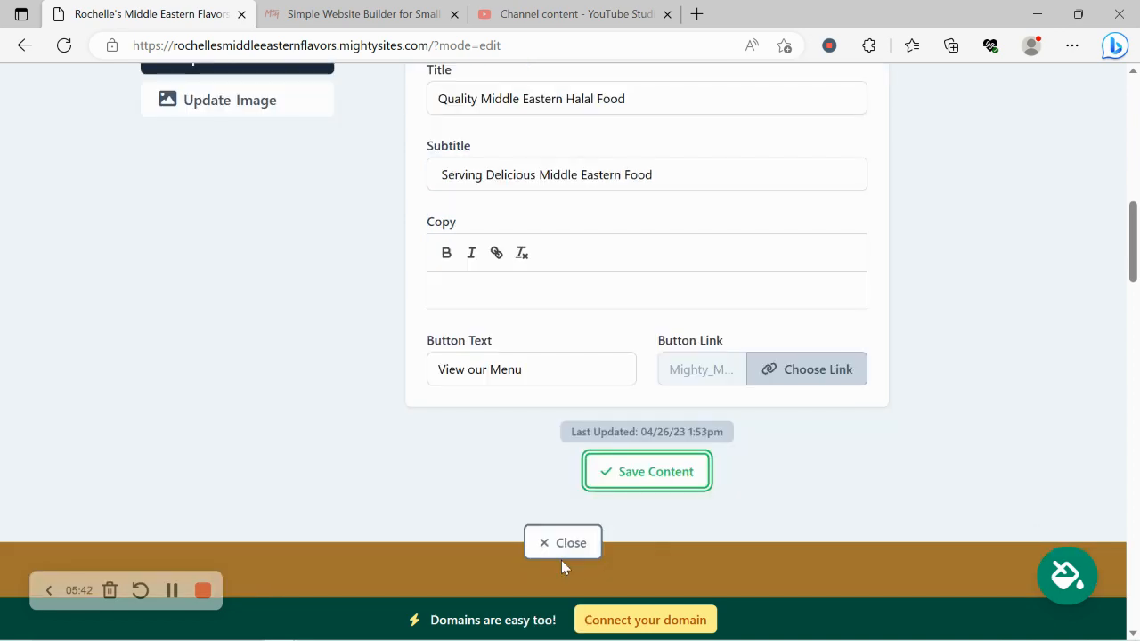
{"action": "left_click", "coordinate": [542, 544]}
Open the address section's hours, leaving Sunday through Saturday Closed, and save them.
{"action": "scroll", "coordinate": [538, 548], "scroll_direction": "up", "scroll_amount": 6}
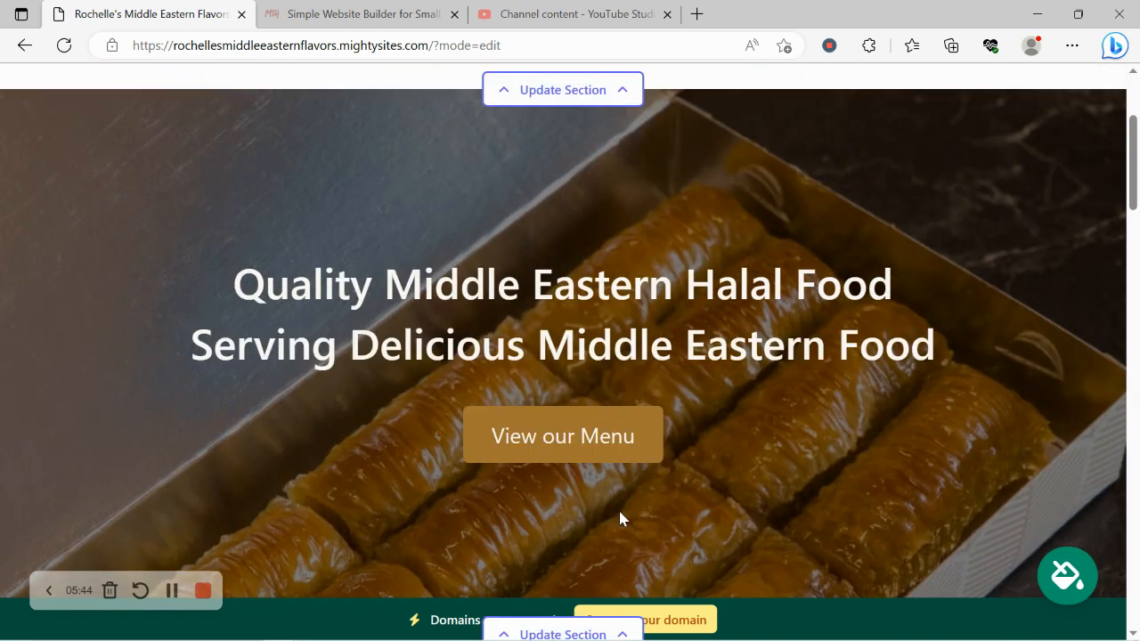
{"action": "scroll", "coordinate": [531, 464], "scroll_direction": "down", "scroll_amount": 6}
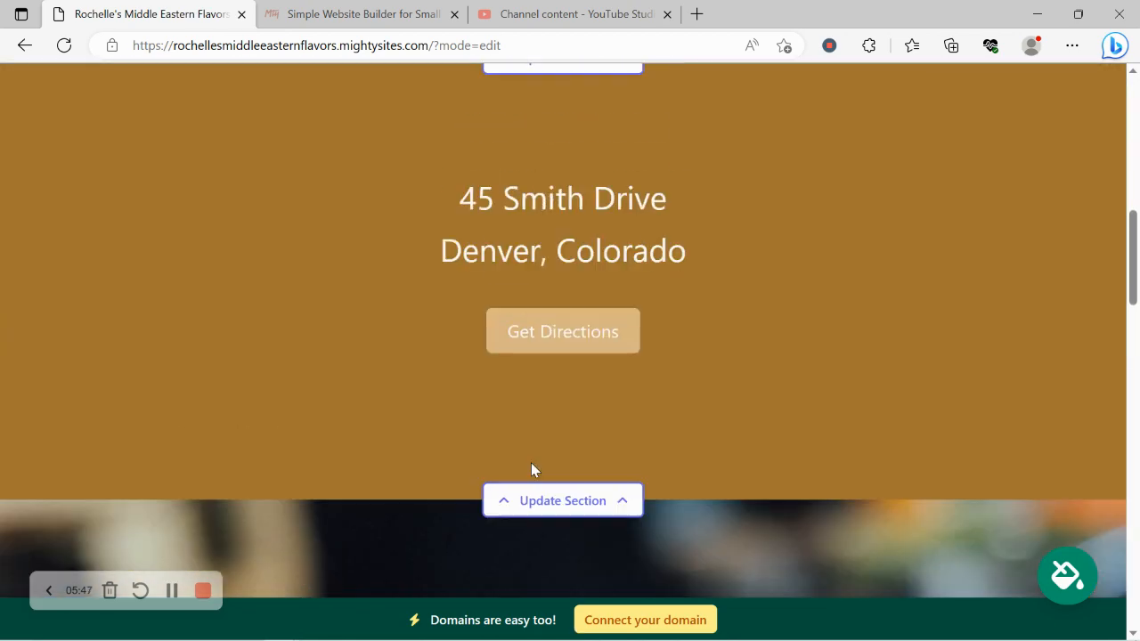
{"action": "left_click", "coordinate": [563, 500]}
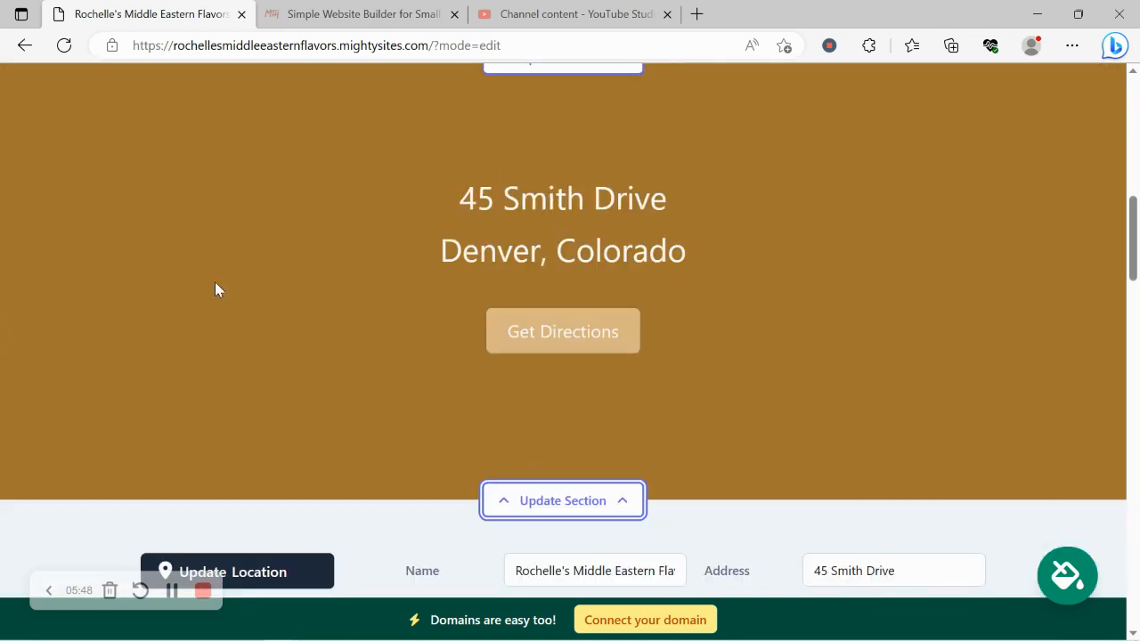
{"action": "left_click", "coordinate": [280, 472]}
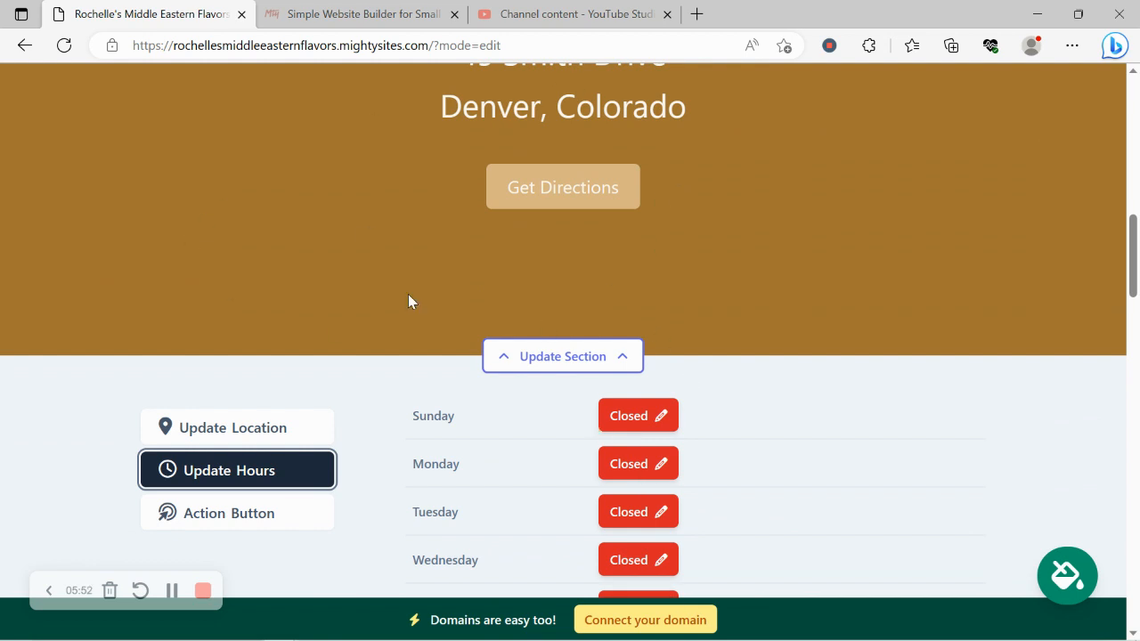
{"action": "scroll", "coordinate": [717, 233], "scroll_direction": "down", "scroll_amount": 3}
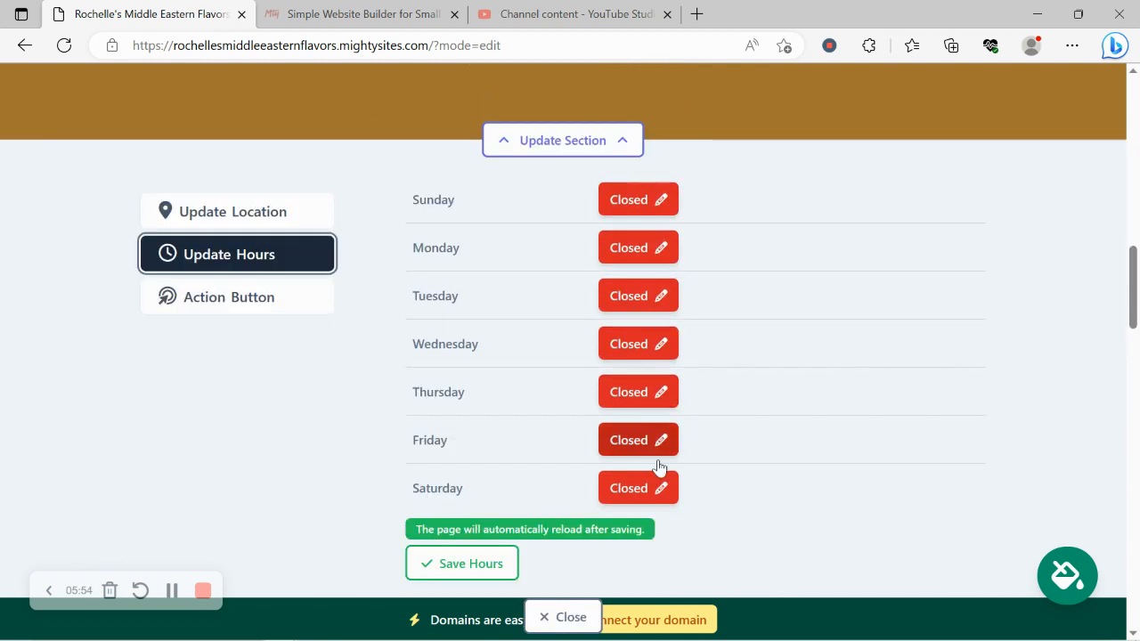
{"action": "left_click", "coordinate": [419, 560]}
{"action": "scroll", "coordinate": [419, 544], "scroll_direction": "down", "scroll_amount": 2}
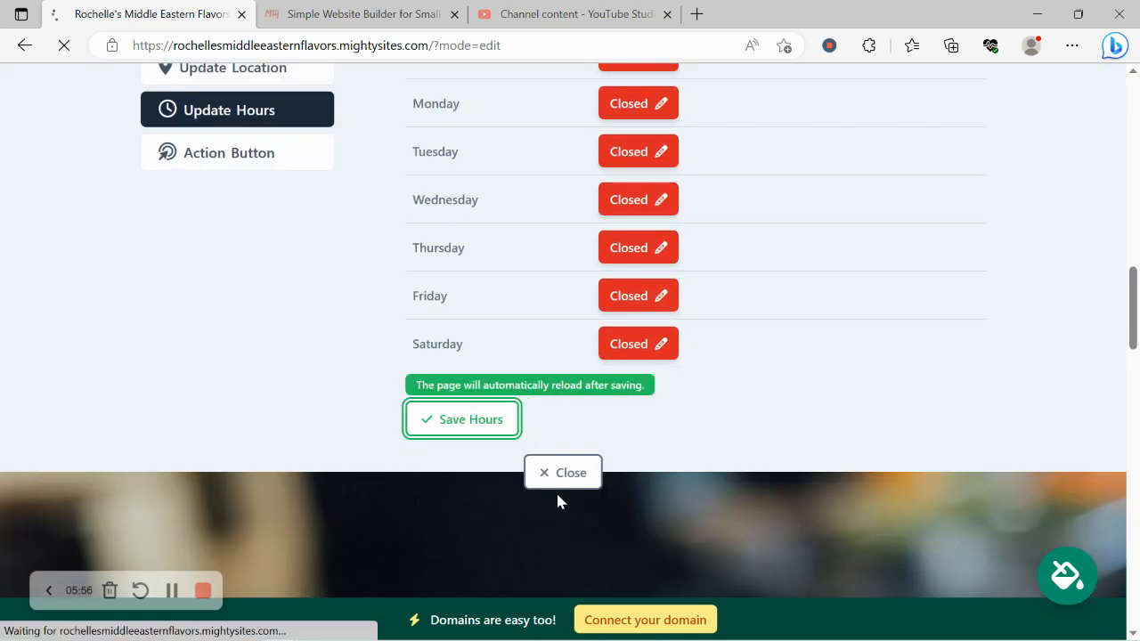
Close the hours editor and check the restaurant description text further down the page.
{"action": "left_click", "coordinate": [569, 483]}
{"action": "scroll", "coordinate": [293, 322], "scroll_direction": "down", "scroll_amount": 1}
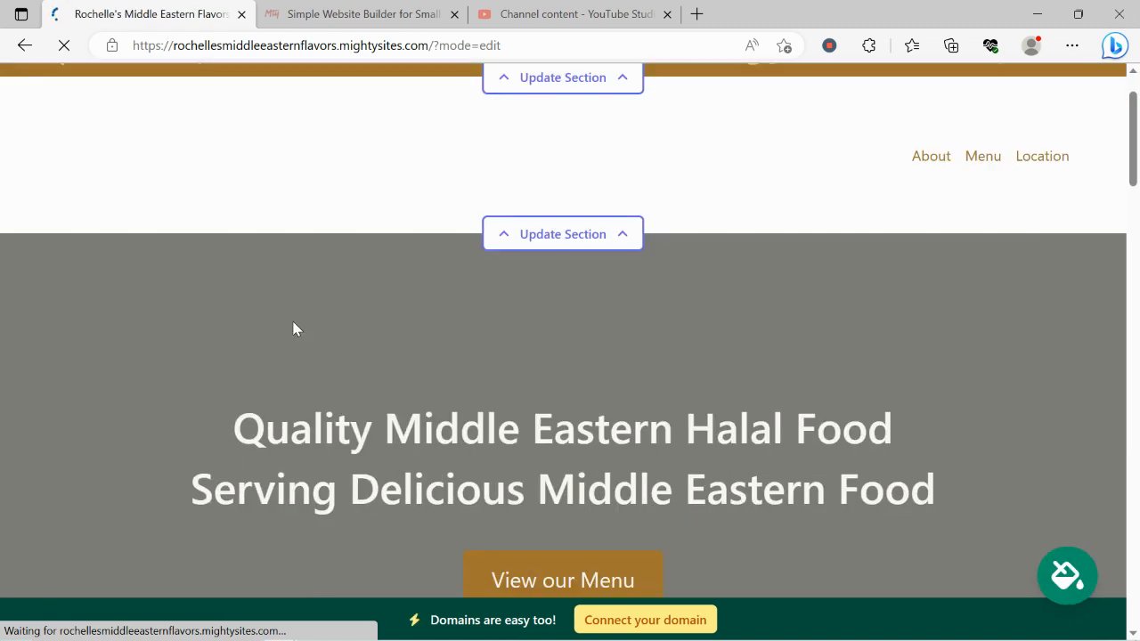
{"action": "scroll", "coordinate": [296, 329], "scroll_direction": "down", "scroll_amount": 5}
{"action": "scroll", "coordinate": [295, 329], "scroll_direction": "down", "scroll_amount": 8}
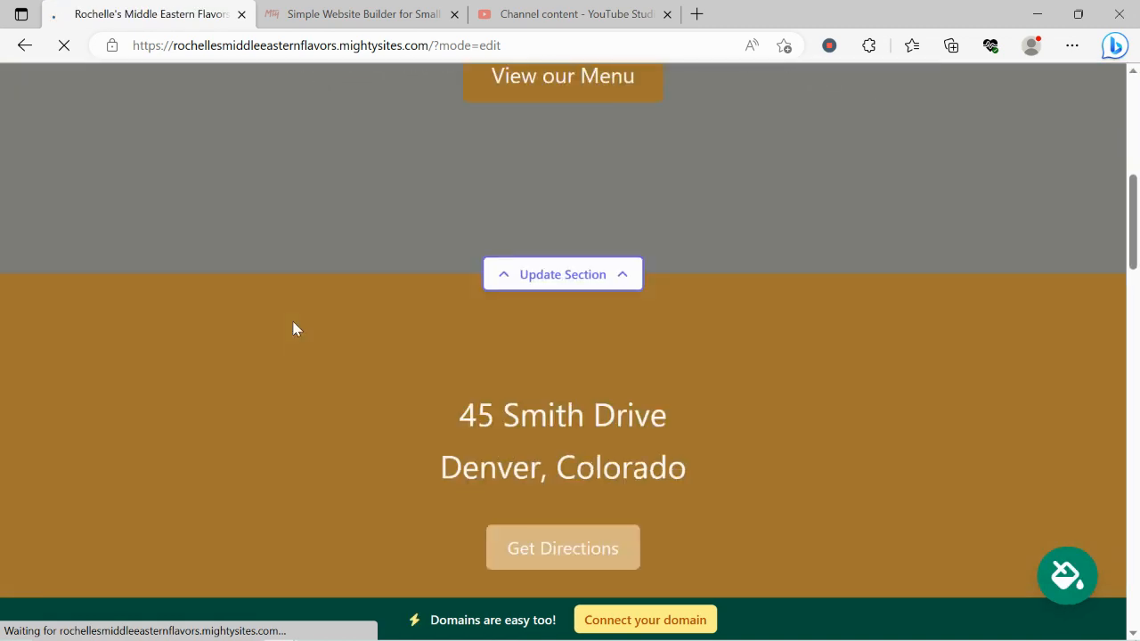
{"action": "scroll", "coordinate": [293, 329], "scroll_direction": "down", "scroll_amount": 7}
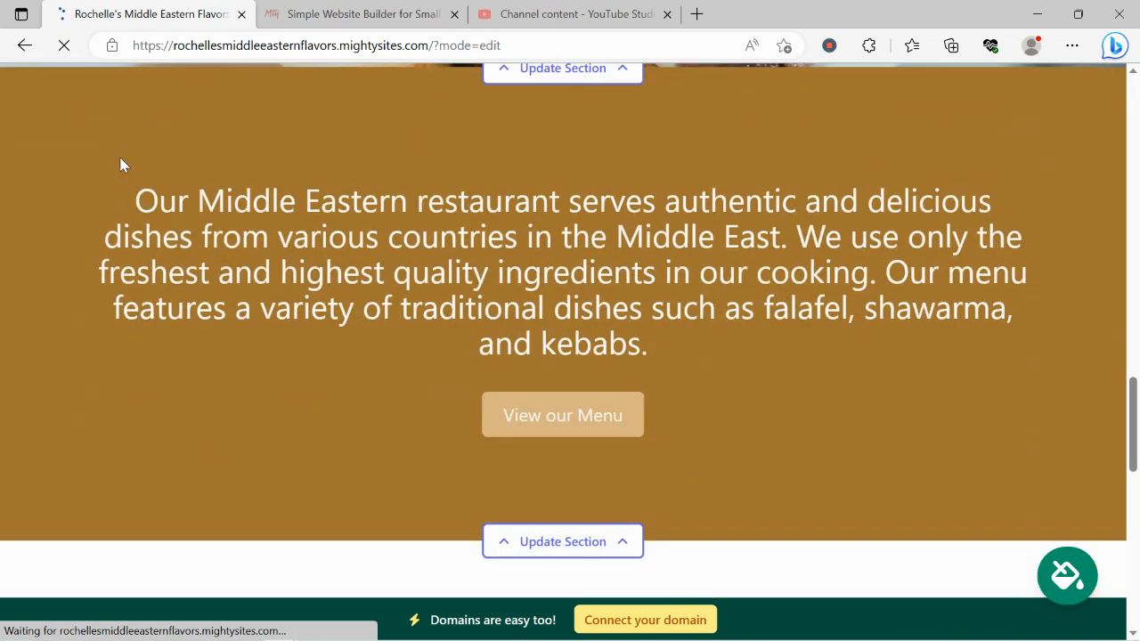
{"action": "left_click_drag", "start_coordinate": [123, 165], "coordinate": [567, 389]}
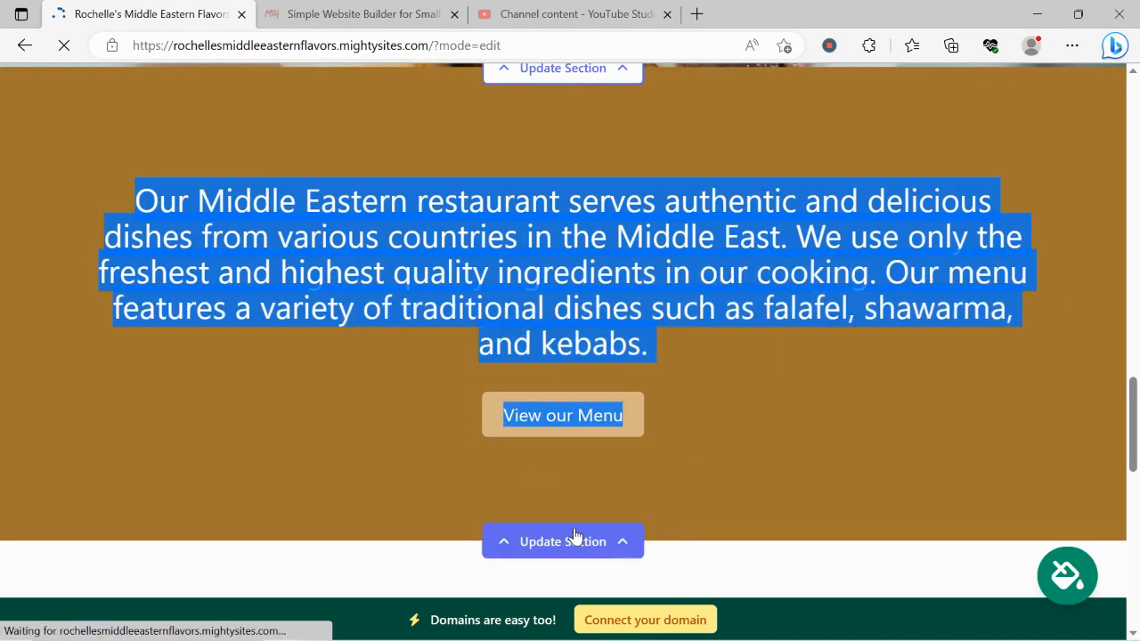
{"action": "left_click", "coordinate": [326, 419]}
Scroll through the page and back up to the hero headings and View our Menu link.
{"action": "scroll", "coordinate": [326, 419], "scroll_direction": "down", "scroll_amount": 3}
{"action": "scroll", "coordinate": [326, 420], "scroll_direction": "down", "scroll_amount": 3}
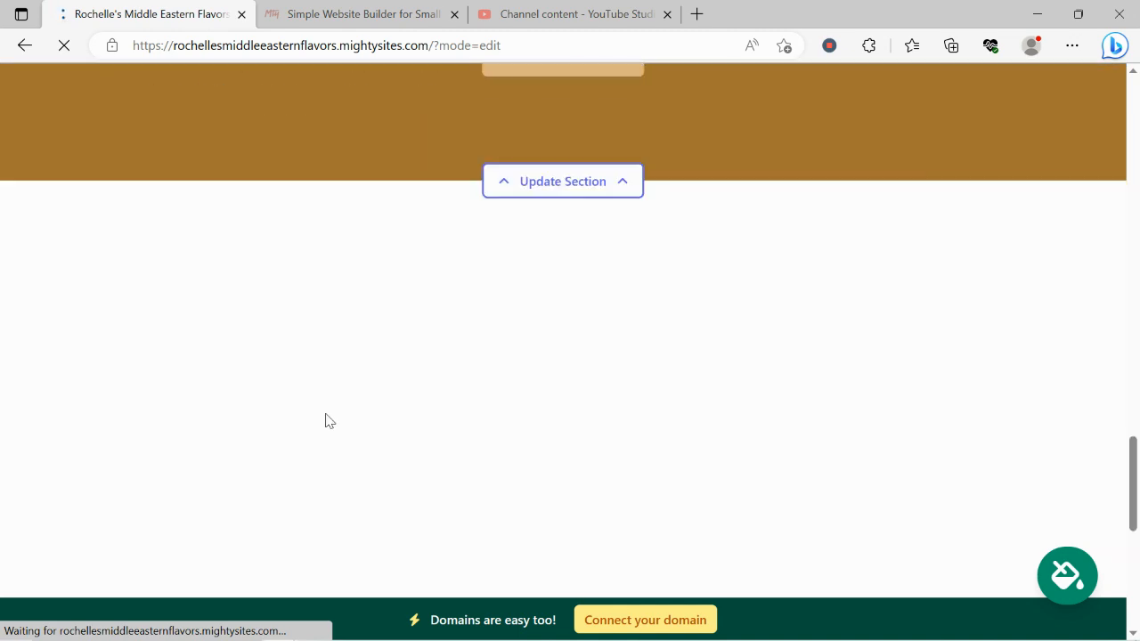
{"action": "scroll", "coordinate": [326, 421], "scroll_direction": "up", "scroll_amount": 1}
{"action": "scroll", "coordinate": [326, 421], "scroll_direction": "up", "scroll_amount": 2}
{"action": "scroll", "coordinate": [325, 420], "scroll_direction": "down", "scroll_amount": 2}
{"action": "scroll", "coordinate": [326, 420], "scroll_direction": "up", "scroll_amount": 3}
{"action": "scroll", "coordinate": [325, 420], "scroll_direction": "up", "scroll_amount": 3}
{"action": "scroll", "coordinate": [325, 420], "scroll_direction": "down", "scroll_amount": 4}
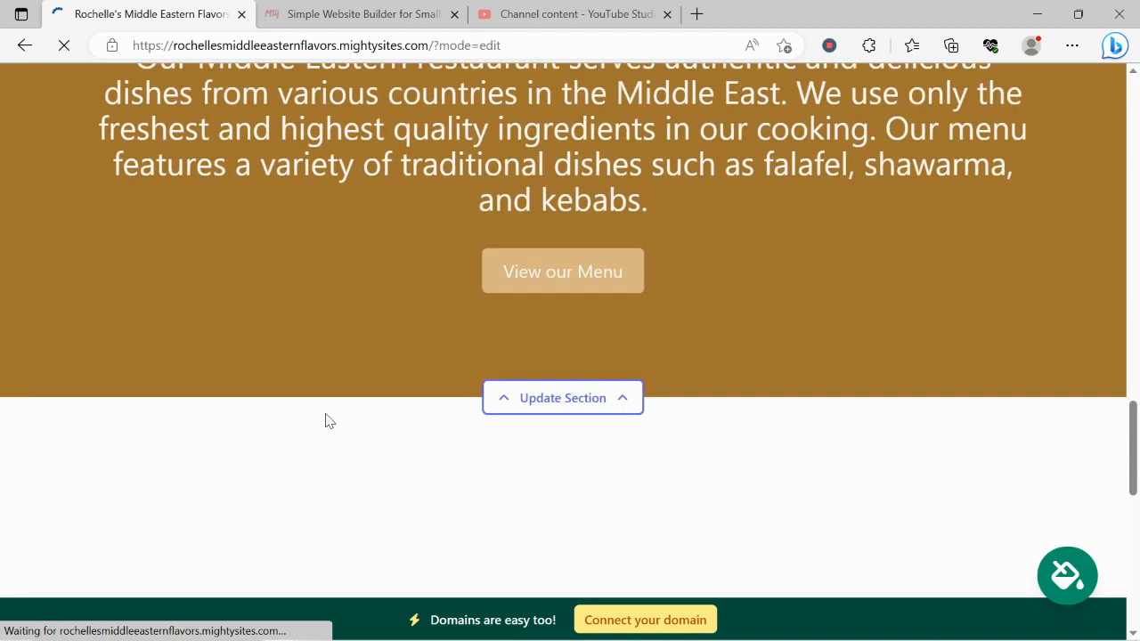
{"action": "scroll", "coordinate": [325, 420], "scroll_direction": "down", "scroll_amount": 1}
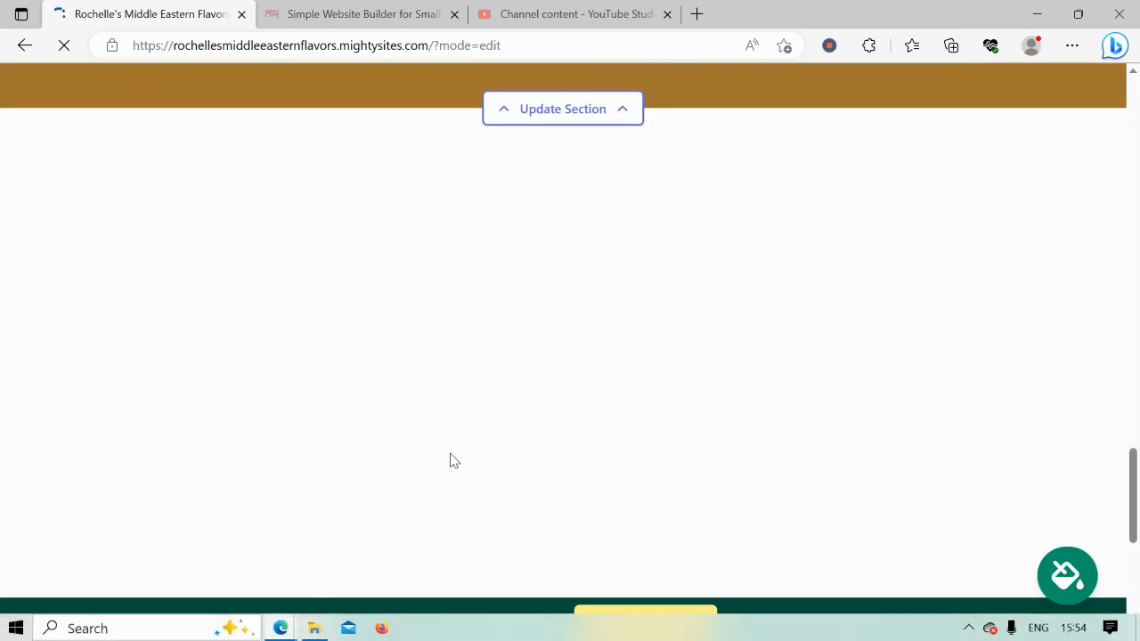
{"action": "scroll", "coordinate": [514, 371], "scroll_direction": "down", "scroll_amount": 1}
{"action": "scroll", "coordinate": [513, 370], "scroll_direction": "up", "scroll_amount": 3}
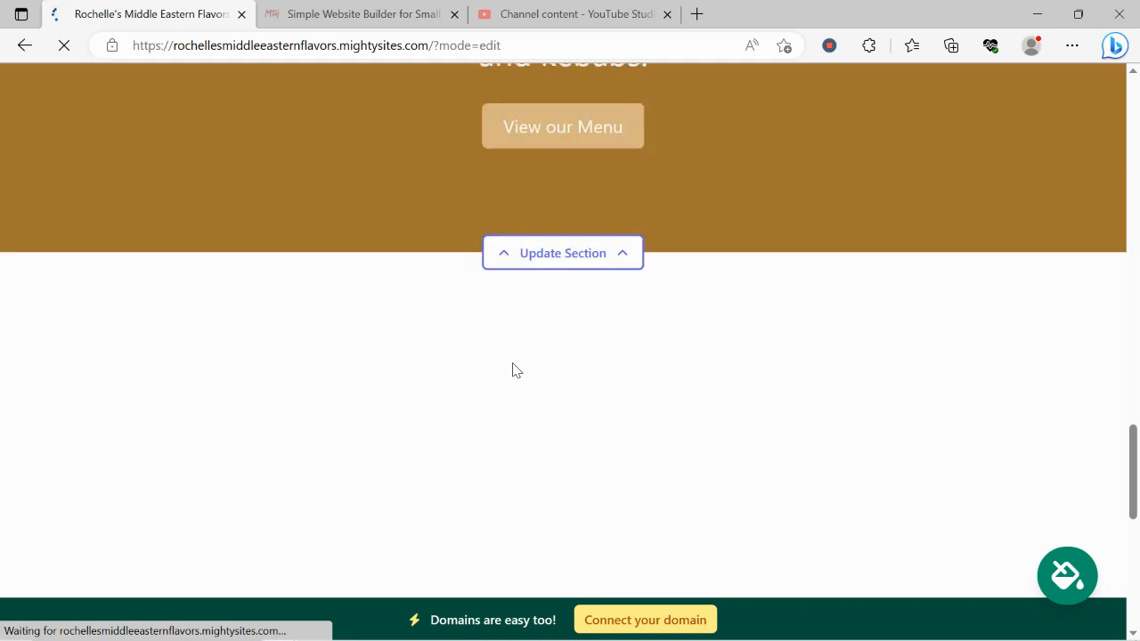
{"action": "scroll", "coordinate": [514, 371], "scroll_direction": "down", "scroll_amount": 5}
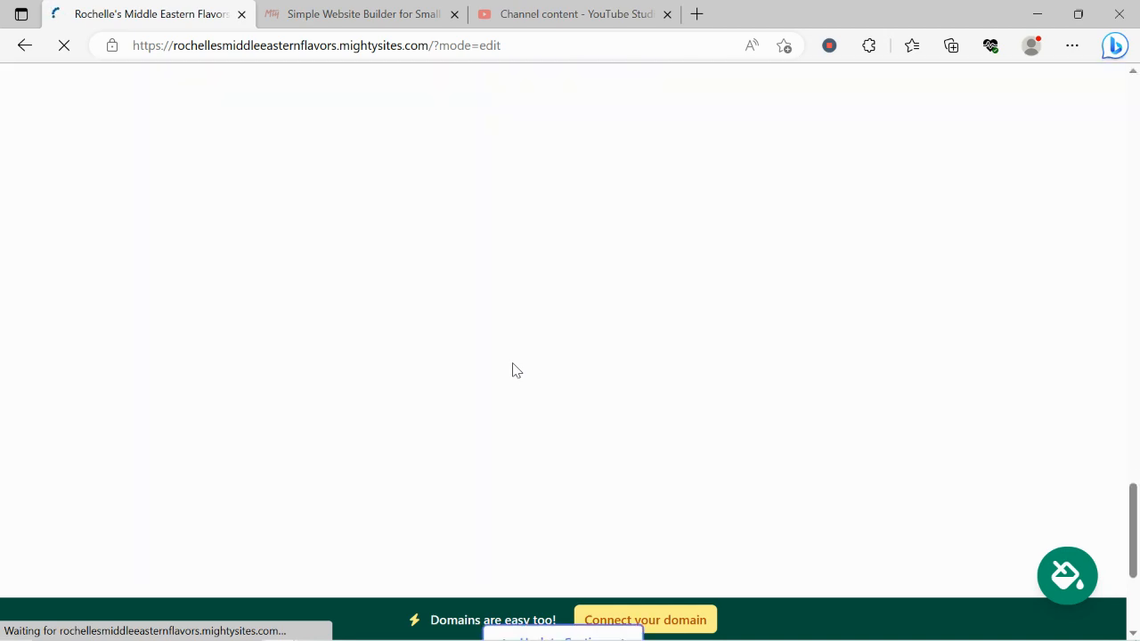
{"action": "scroll", "coordinate": [514, 370], "scroll_direction": "up", "scroll_amount": 8}
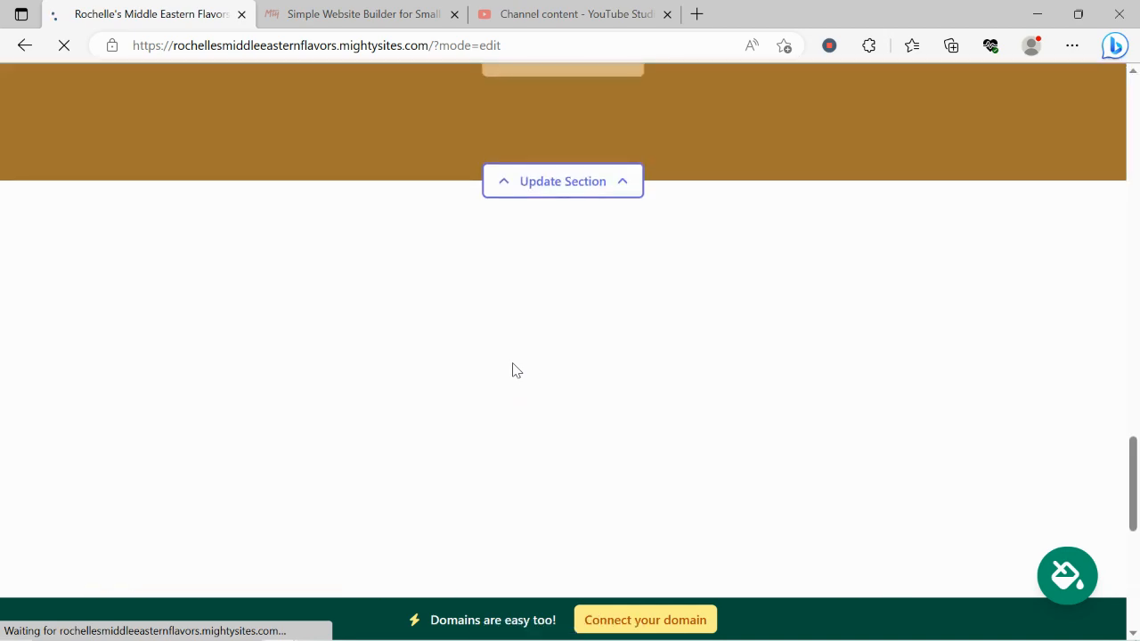
{"action": "scroll", "coordinate": [512, 363], "scroll_direction": "up", "scroll_amount": 10}
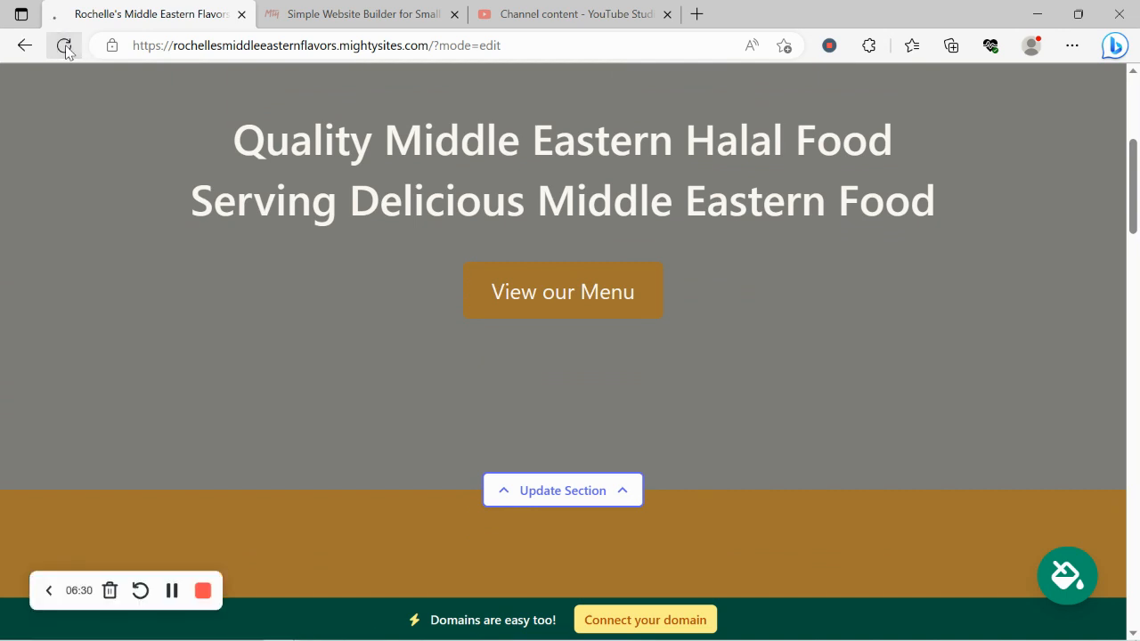
Reload the editor to show the baklava hero, then scroll down to About Us.
{"action": "left_click", "coordinate": [63, 45]}
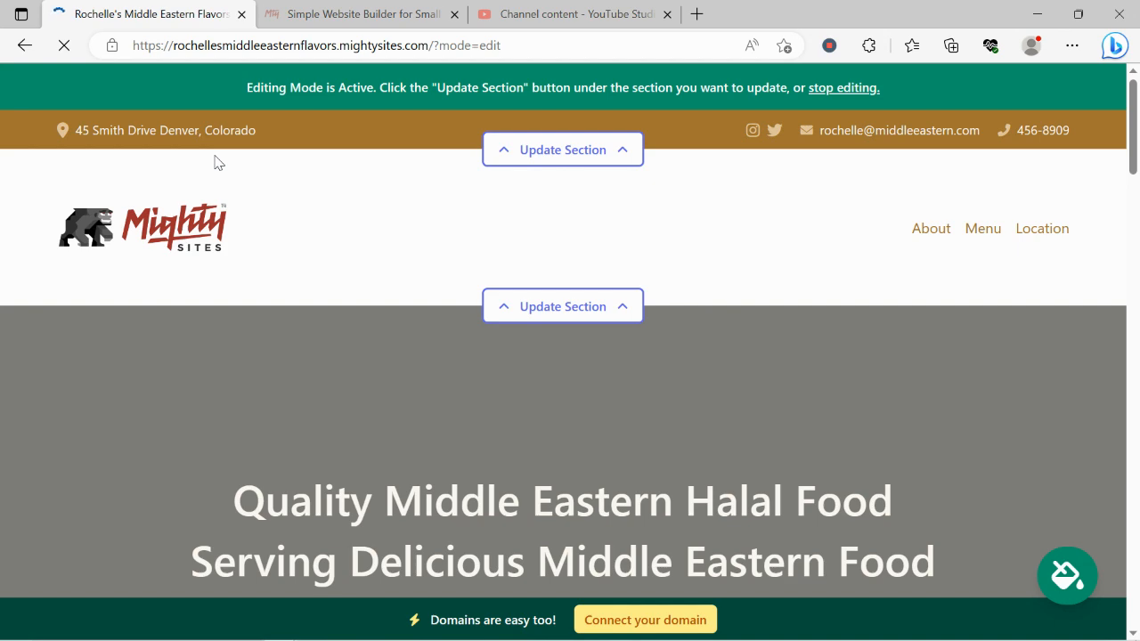
{"action": "scroll", "coordinate": [217, 162], "scroll_direction": "down", "scroll_amount": 4}
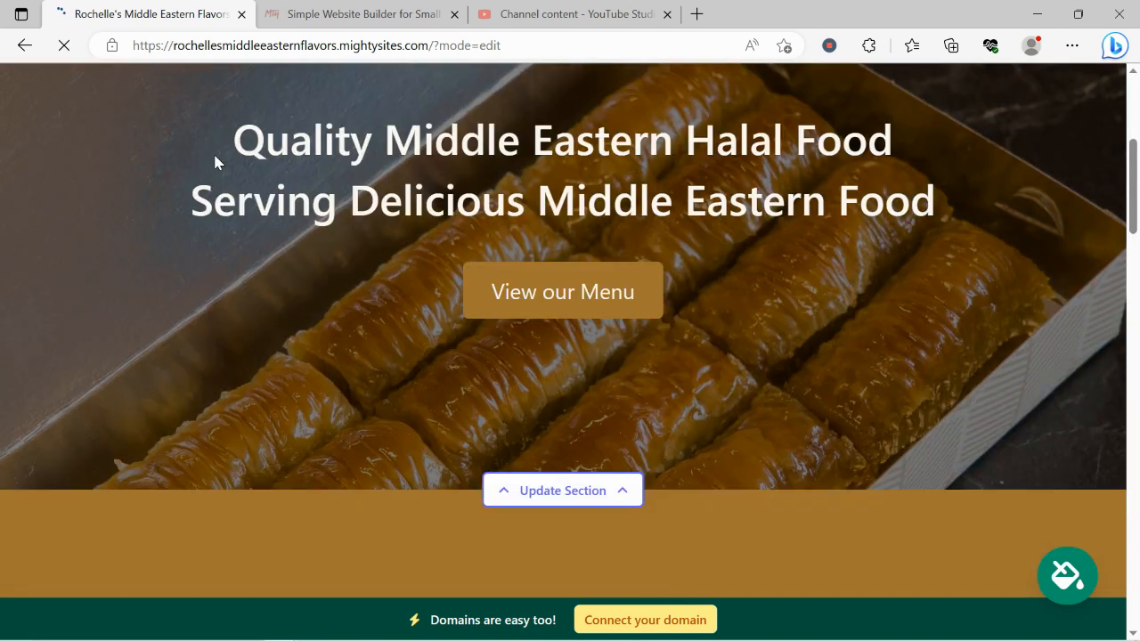
{"action": "scroll", "coordinate": [214, 162], "scroll_direction": "down", "scroll_amount": 5}
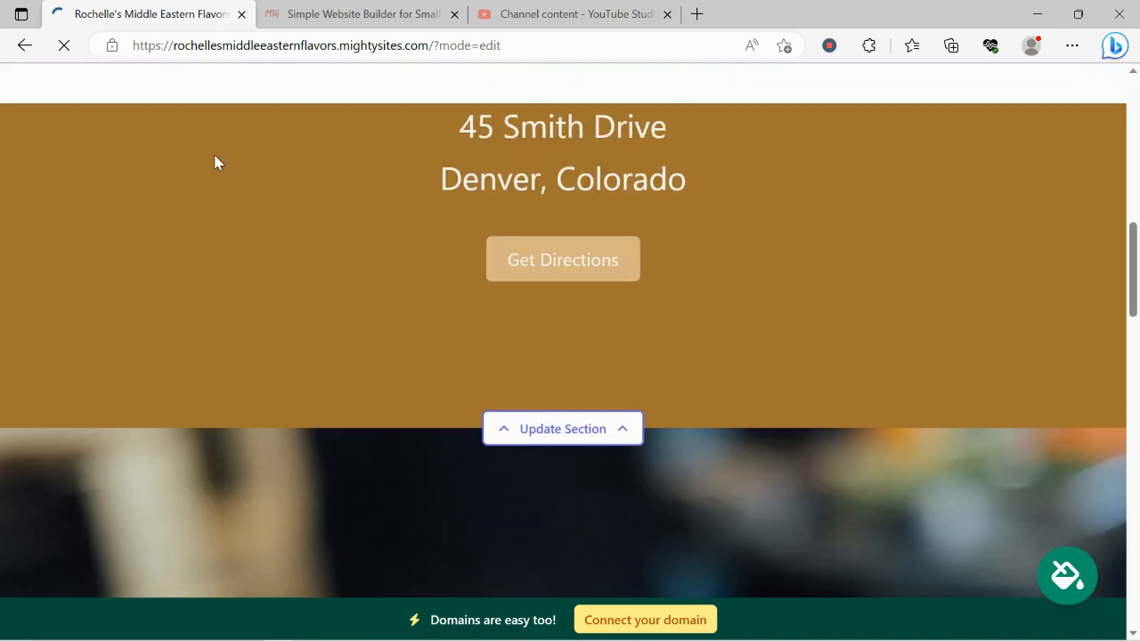
{"action": "scroll", "coordinate": [215, 162], "scroll_direction": "down", "scroll_amount": 8}
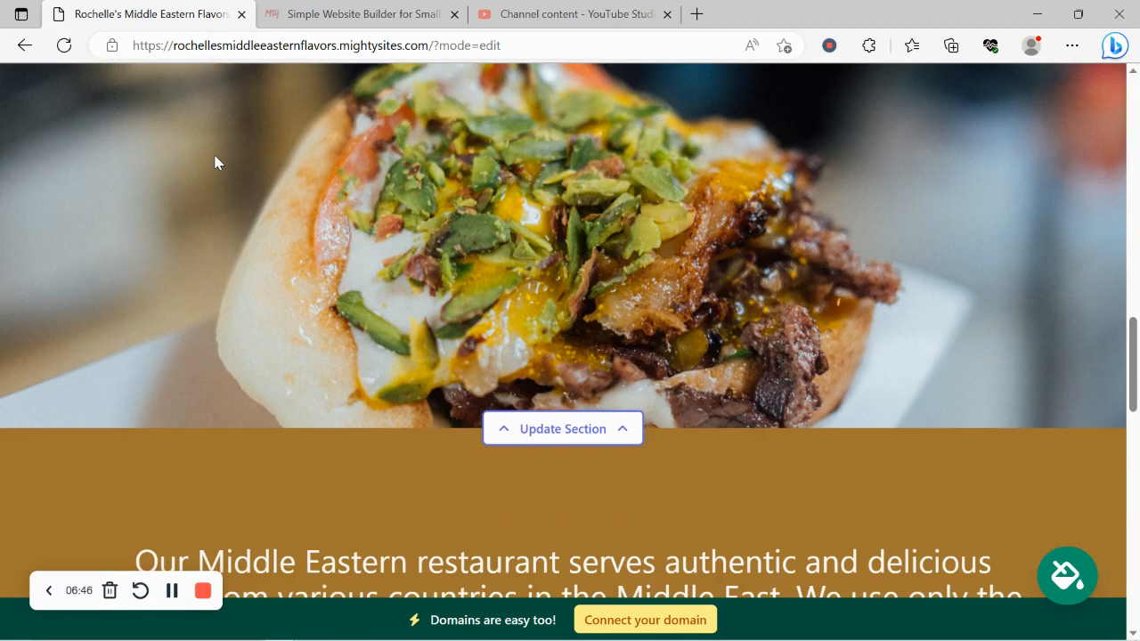
{"action": "scroll", "coordinate": [215, 162], "scroll_direction": "down", "scroll_amount": 6}
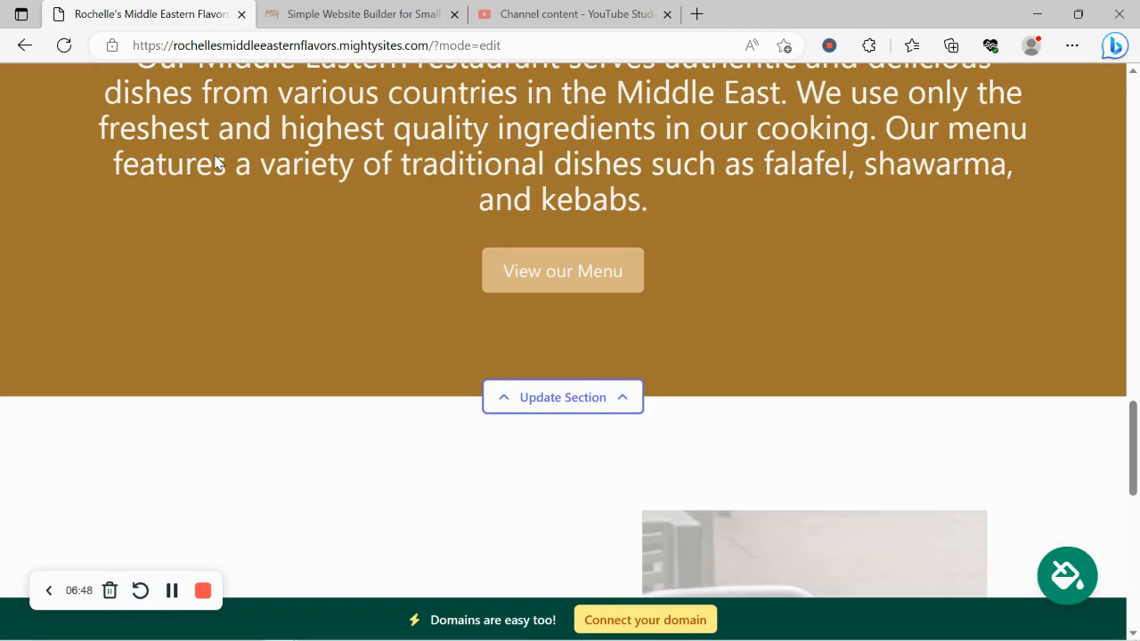
{"action": "scroll", "coordinate": [214, 162], "scroll_direction": "down", "scroll_amount": 2}
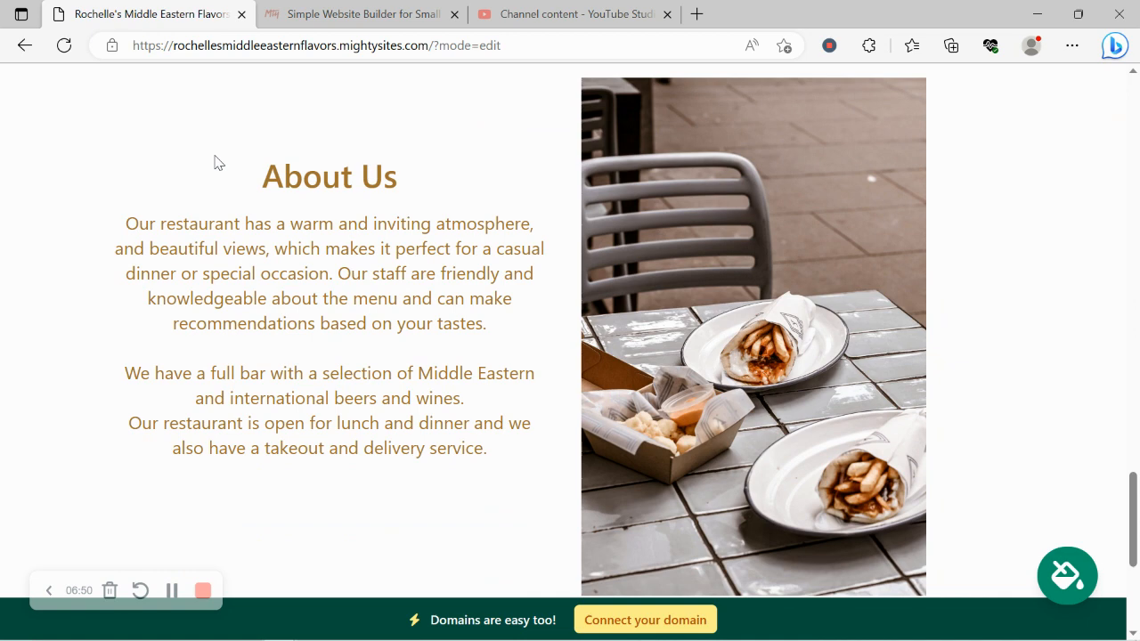
Select and deselect the About Us heading and paragraphs to confirm they are unchanged.
{"action": "left_click_drag", "start_coordinate": [214, 163], "coordinate": [508, 488]}
{"action": "left_click", "coordinate": [300, 513]}
{"action": "left_click_drag", "start_coordinate": [529, 448], "coordinate": [226, 168]}
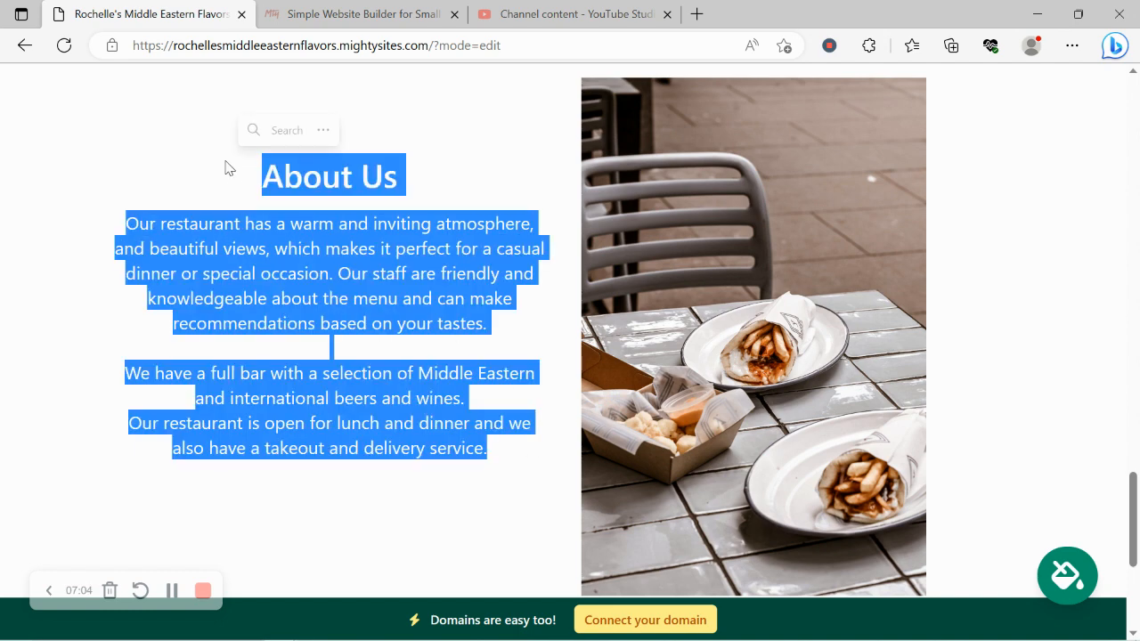
{"action": "left_click", "coordinate": [277, 393]}
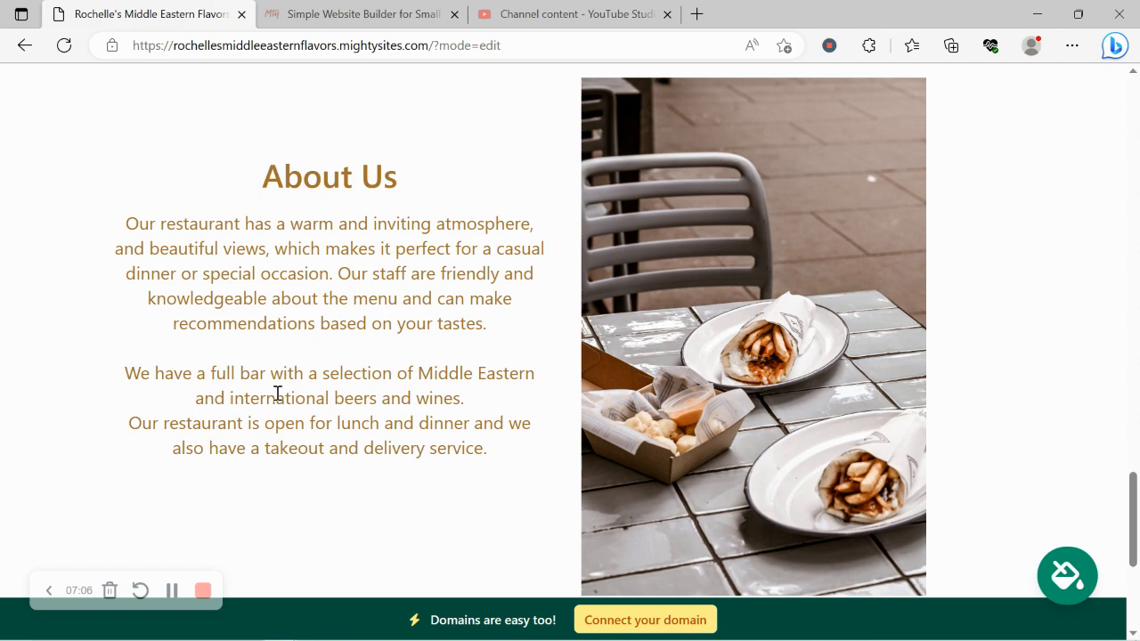
Return to the top of the page and start connecting a custom domain.
{"action": "scroll", "coordinate": [278, 392], "scroll_direction": "down", "scroll_amount": 4}
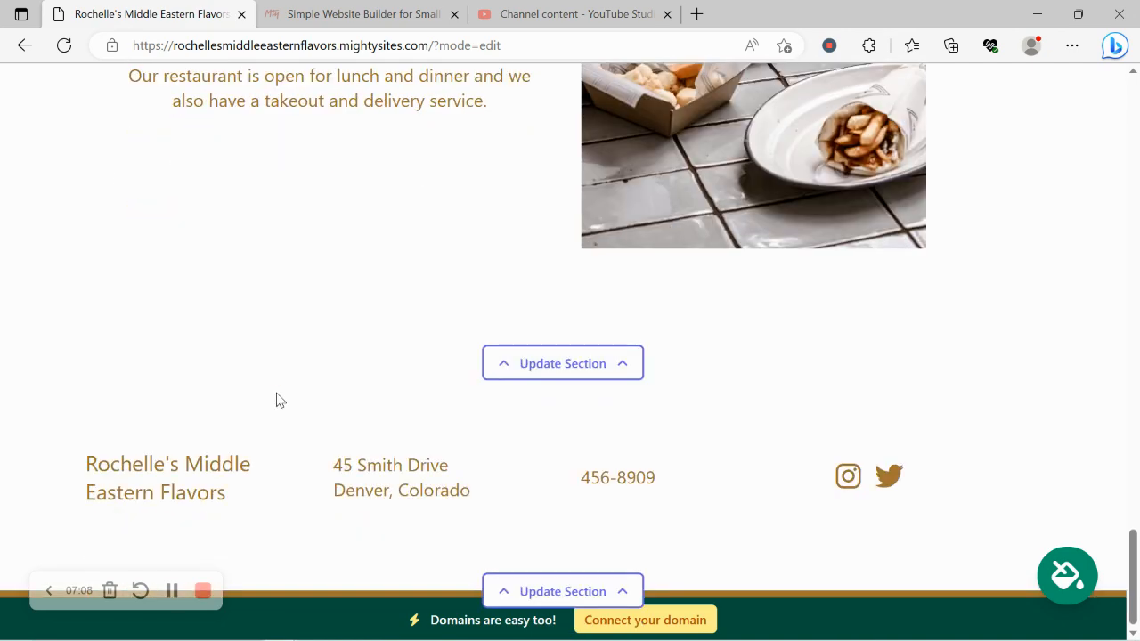
{"action": "scroll", "coordinate": [276, 400], "scroll_direction": "up", "scroll_amount": 8}
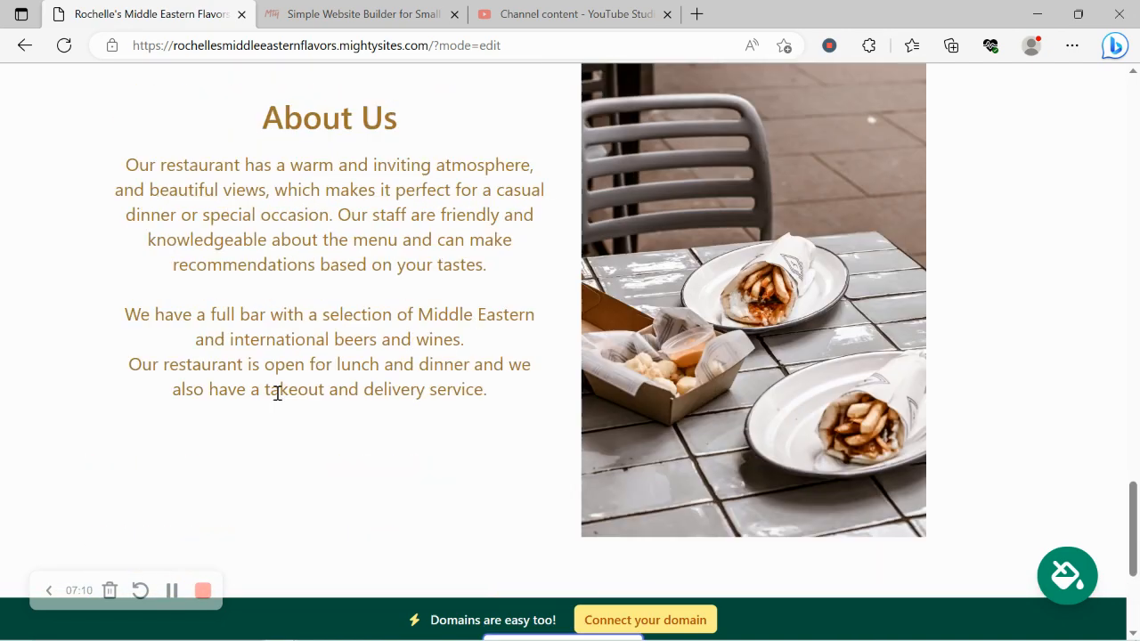
{"action": "scroll", "coordinate": [276, 400], "scroll_direction": "up", "scroll_amount": 3}
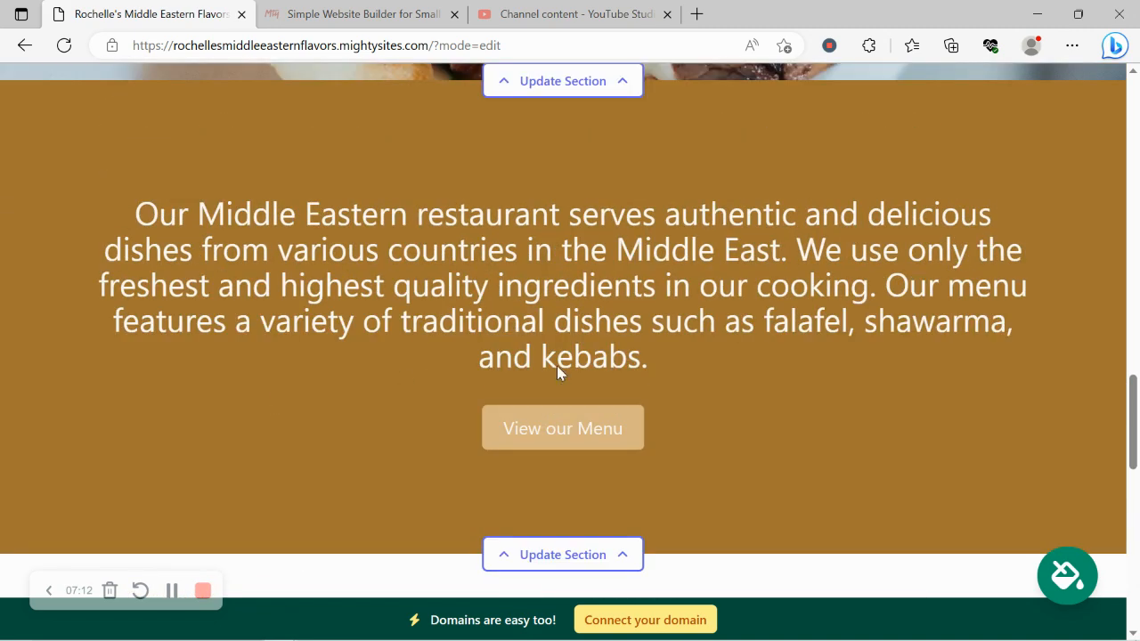
{"action": "scroll", "coordinate": [643, 378], "scroll_direction": "up", "scroll_amount": 3}
{"action": "scroll", "coordinate": [642, 374], "scroll_direction": "up", "scroll_amount": 2}
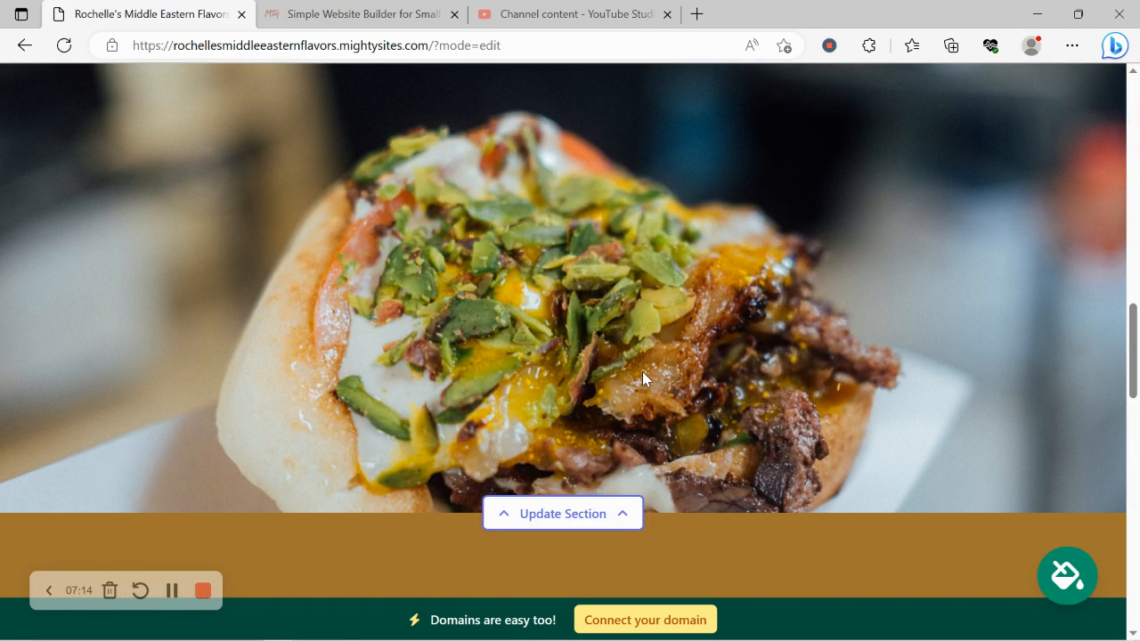
{"action": "scroll", "coordinate": [642, 374], "scroll_direction": "up", "scroll_amount": 1}
{"action": "left_click", "coordinate": [690, 625]}
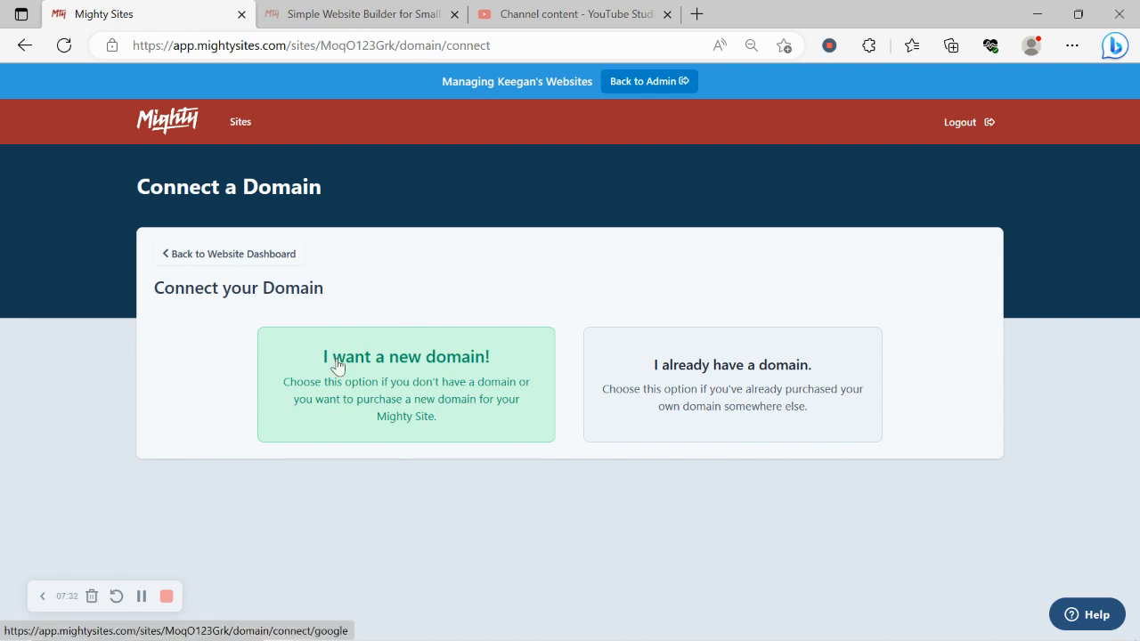
Go back to the website dashboard and open the live site in a new tab.
{"action": "left_click", "coordinate": [266, 249]}
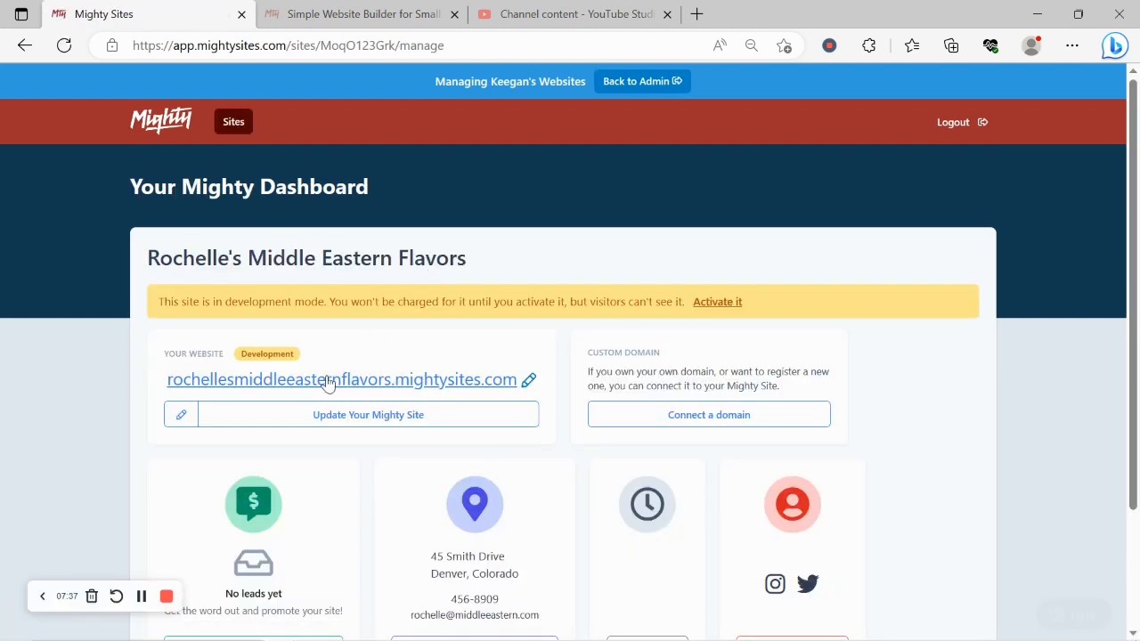
{"action": "left_click", "coordinate": [336, 382]}
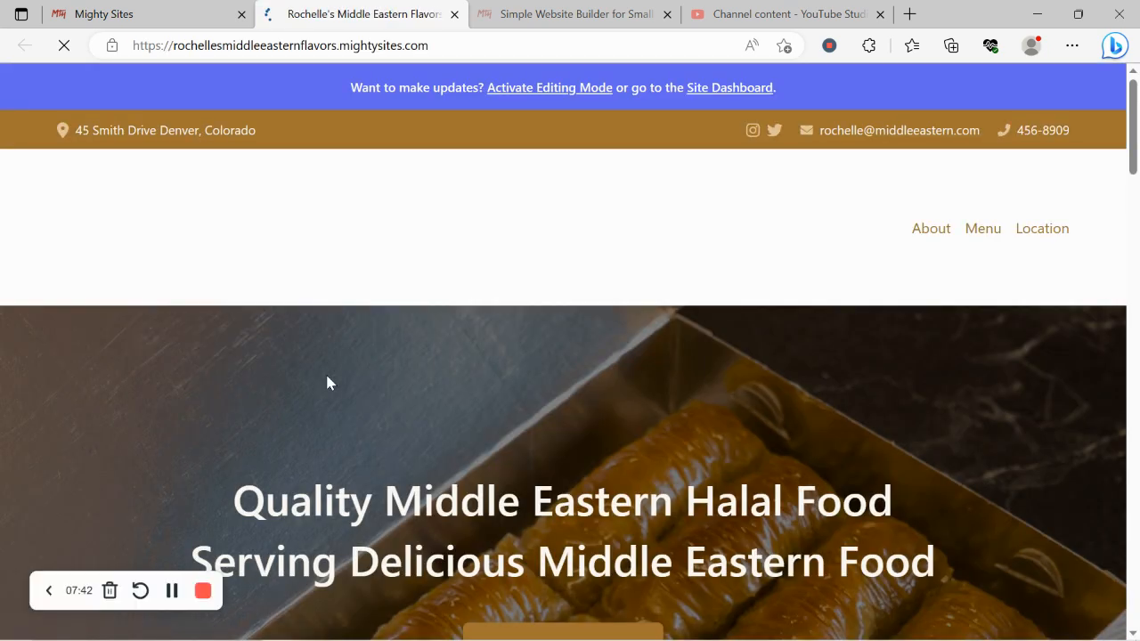
Review the live site down to the contact footer and back up to the food photo.
{"action": "scroll", "coordinate": [326, 383], "scroll_direction": "down", "scroll_amount": 2}
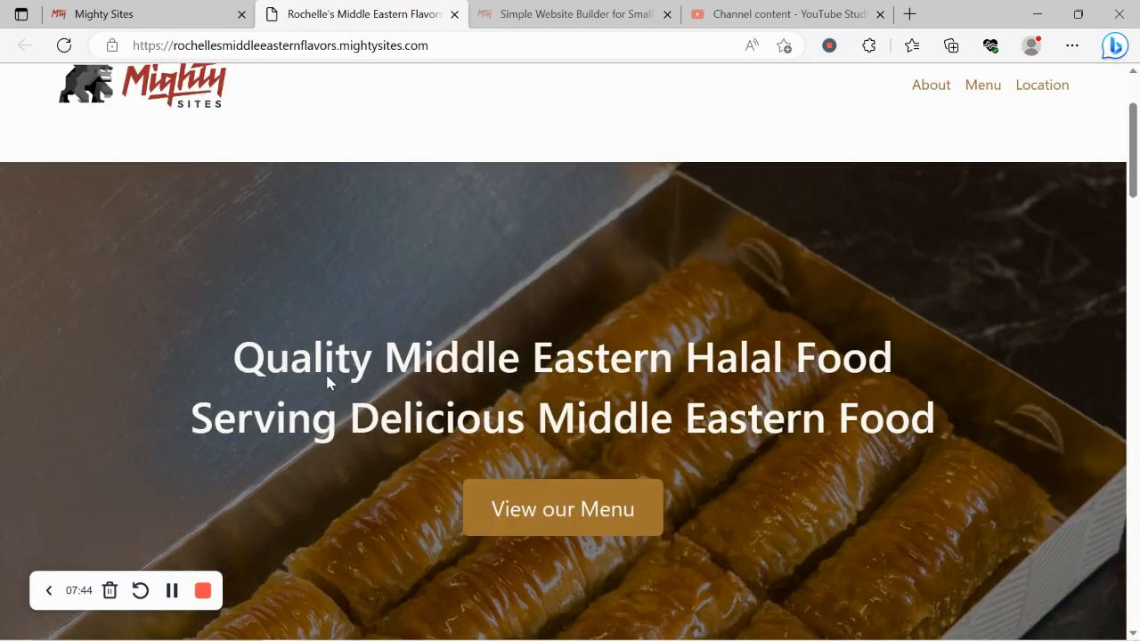
{"action": "scroll", "coordinate": [326, 383], "scroll_direction": "down", "scroll_amount": 8}
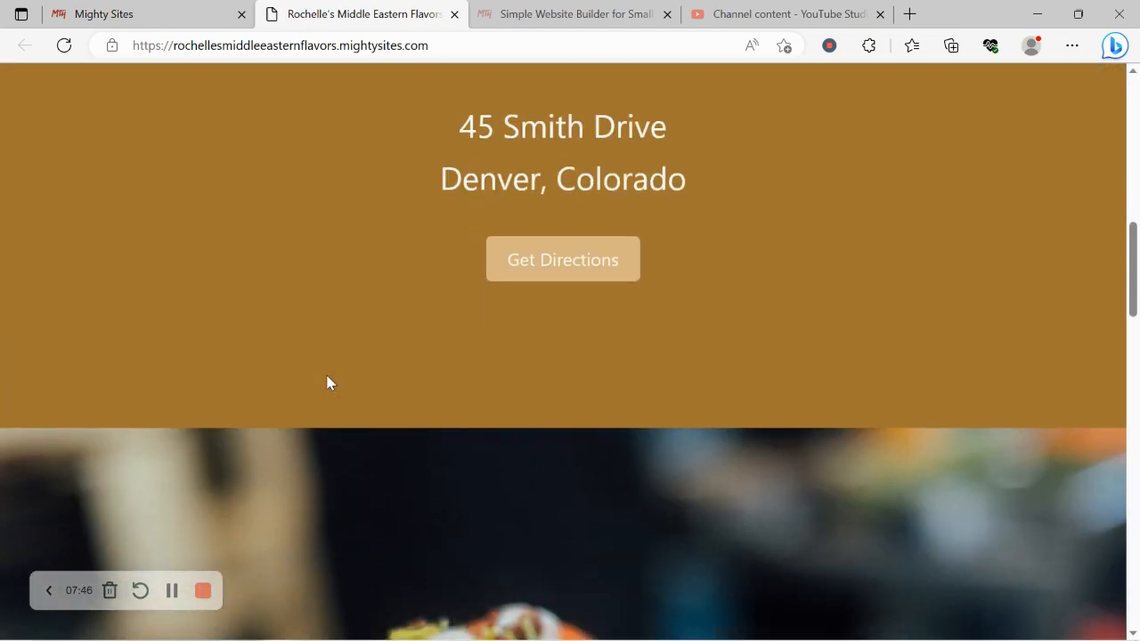
{"action": "scroll", "coordinate": [327, 383], "scroll_direction": "down", "scroll_amount": 8}
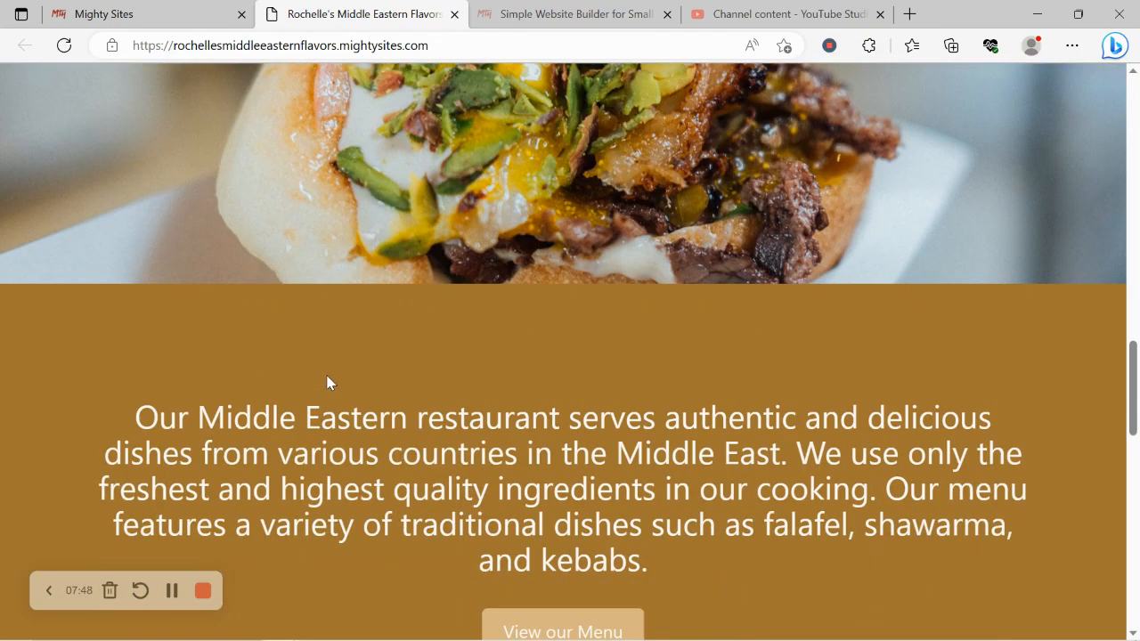
{"action": "scroll", "coordinate": [327, 383], "scroll_direction": "down", "scroll_amount": 4}
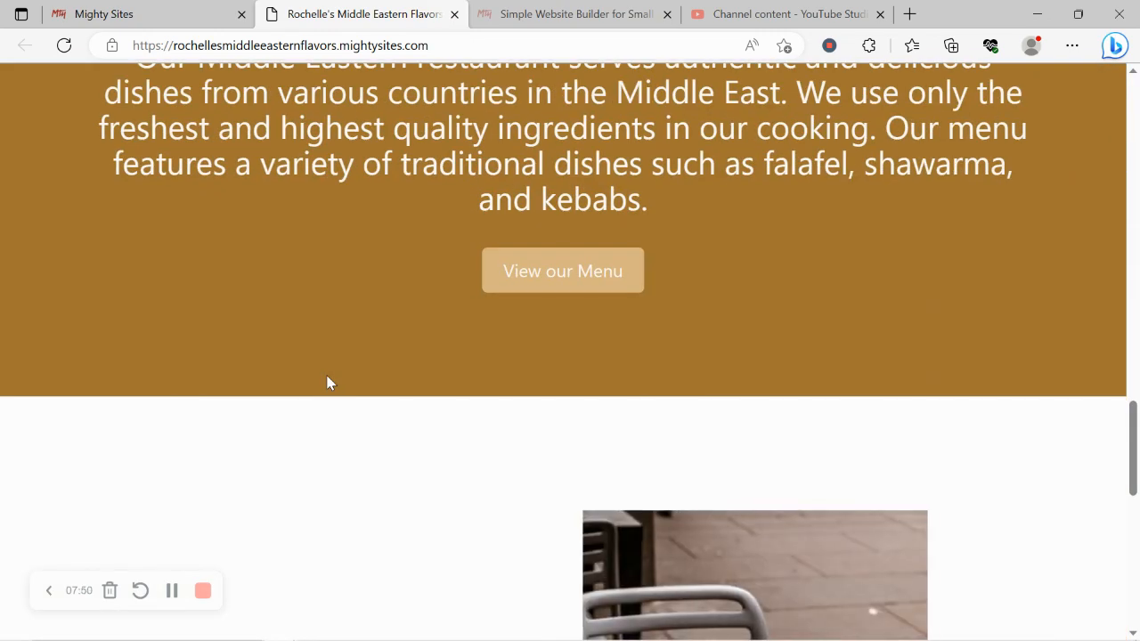
{"action": "scroll", "coordinate": [327, 382], "scroll_direction": "down", "scroll_amount": 3}
{"action": "scroll", "coordinate": [326, 379], "scroll_direction": "down", "scroll_amount": 5}
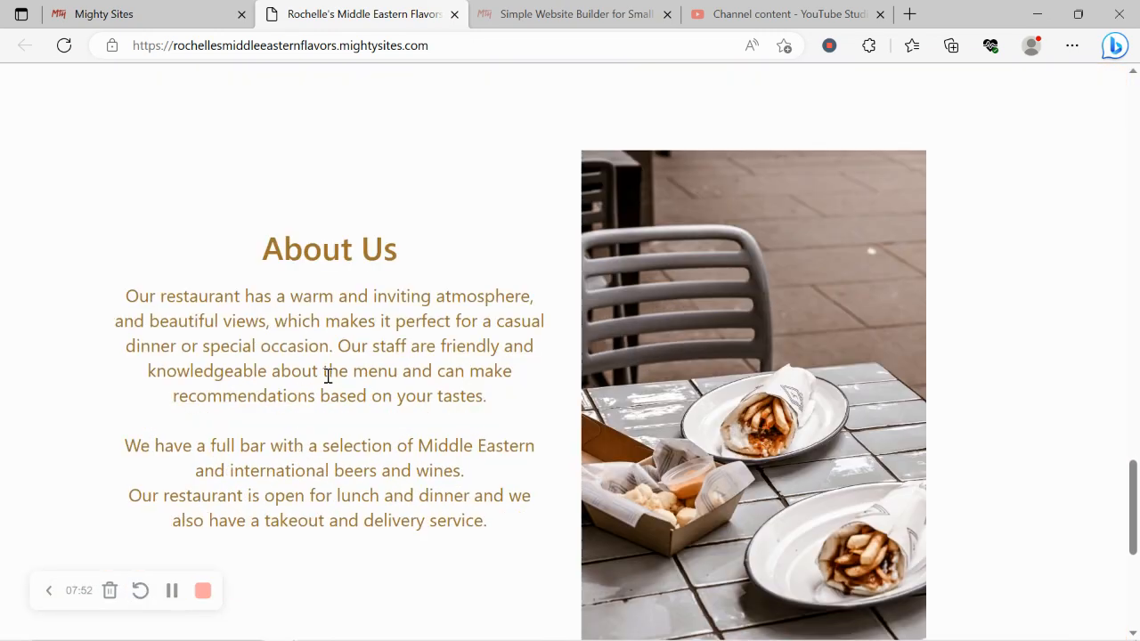
{"action": "scroll", "coordinate": [327, 382], "scroll_direction": "up", "scroll_amount": 2}
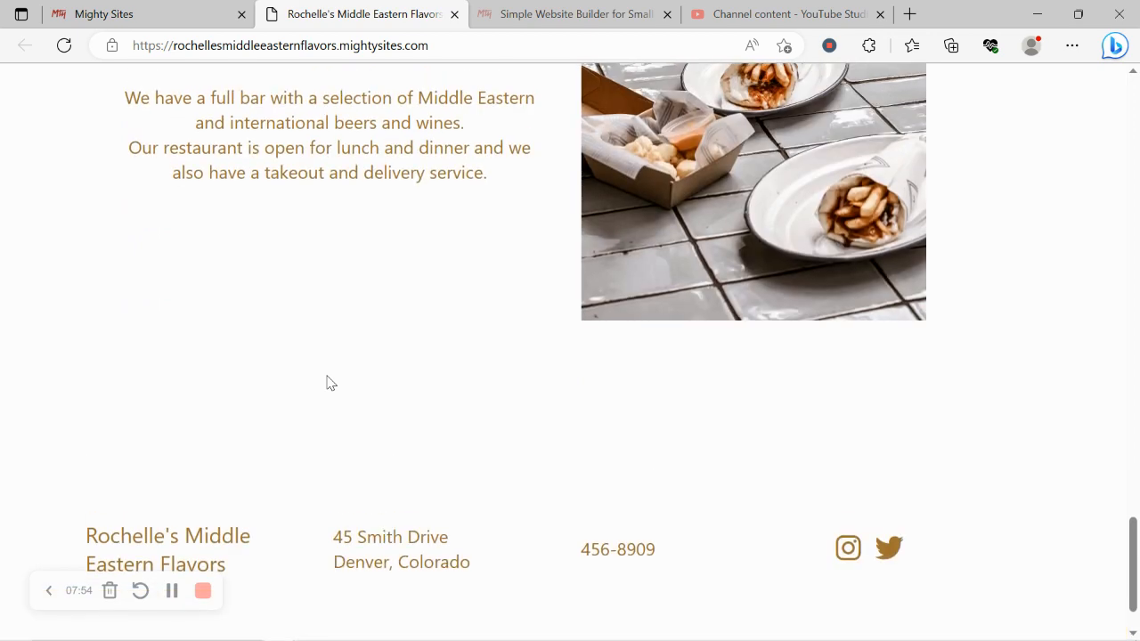
{"action": "scroll", "coordinate": [326, 383], "scroll_direction": "up", "scroll_amount": 2}
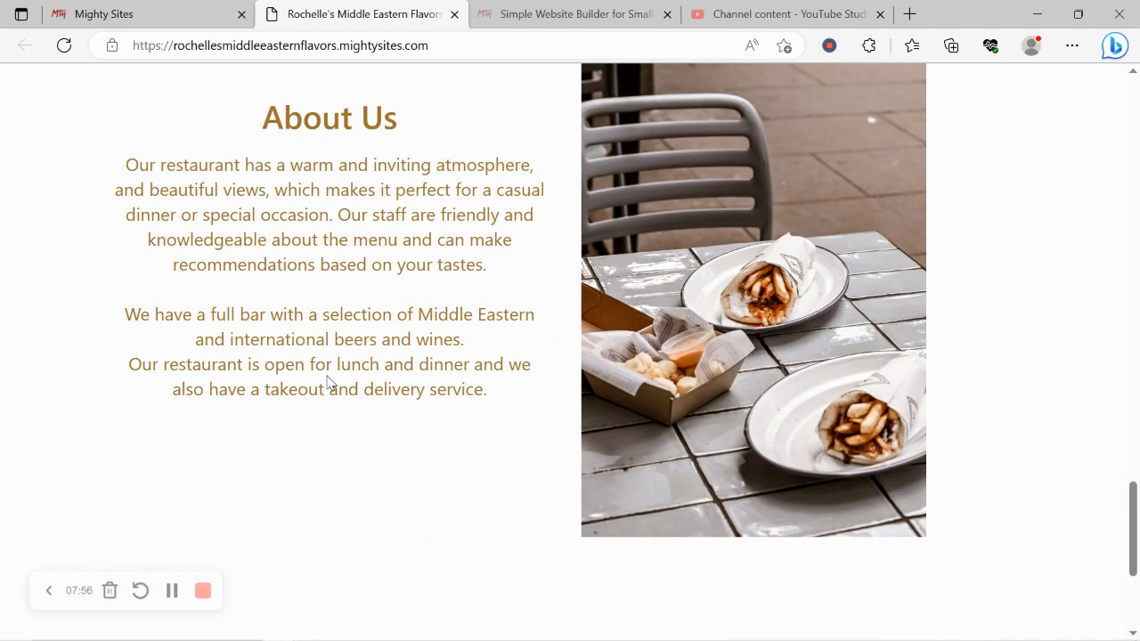
{"action": "scroll", "coordinate": [327, 383], "scroll_direction": "up", "scroll_amount": 7}
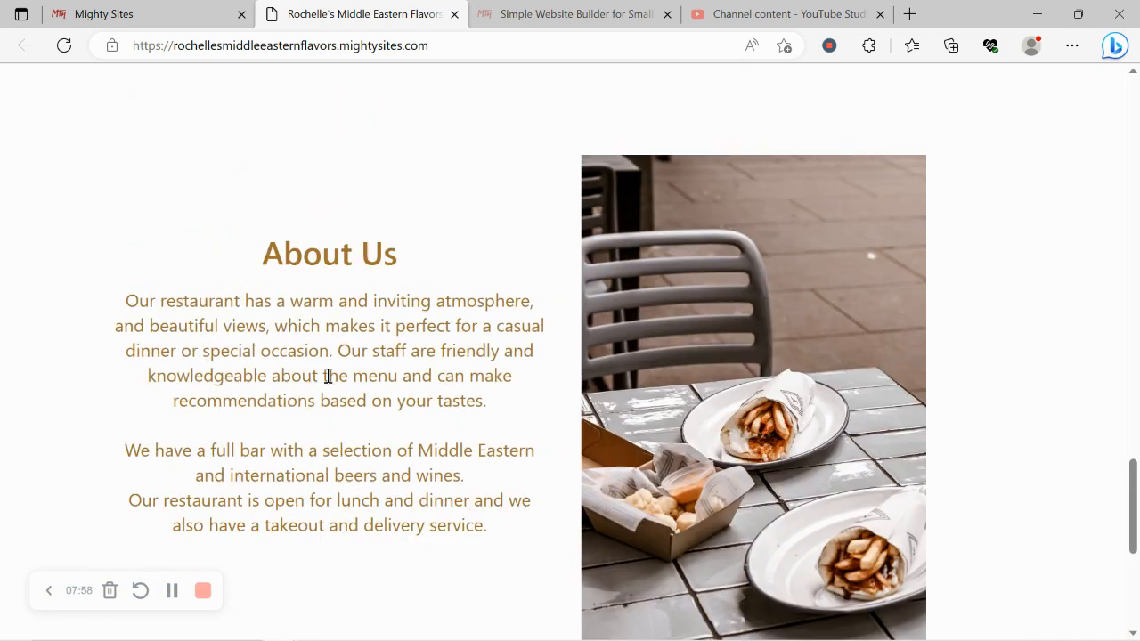
{"action": "scroll", "coordinate": [326, 383], "scroll_direction": "up", "scroll_amount": 7}
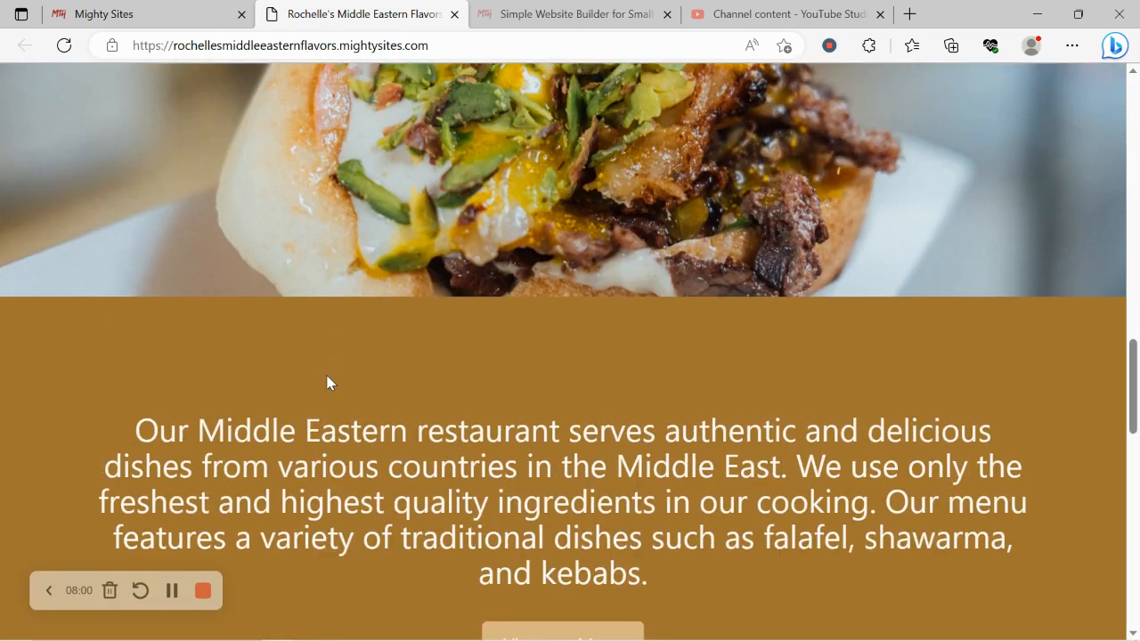